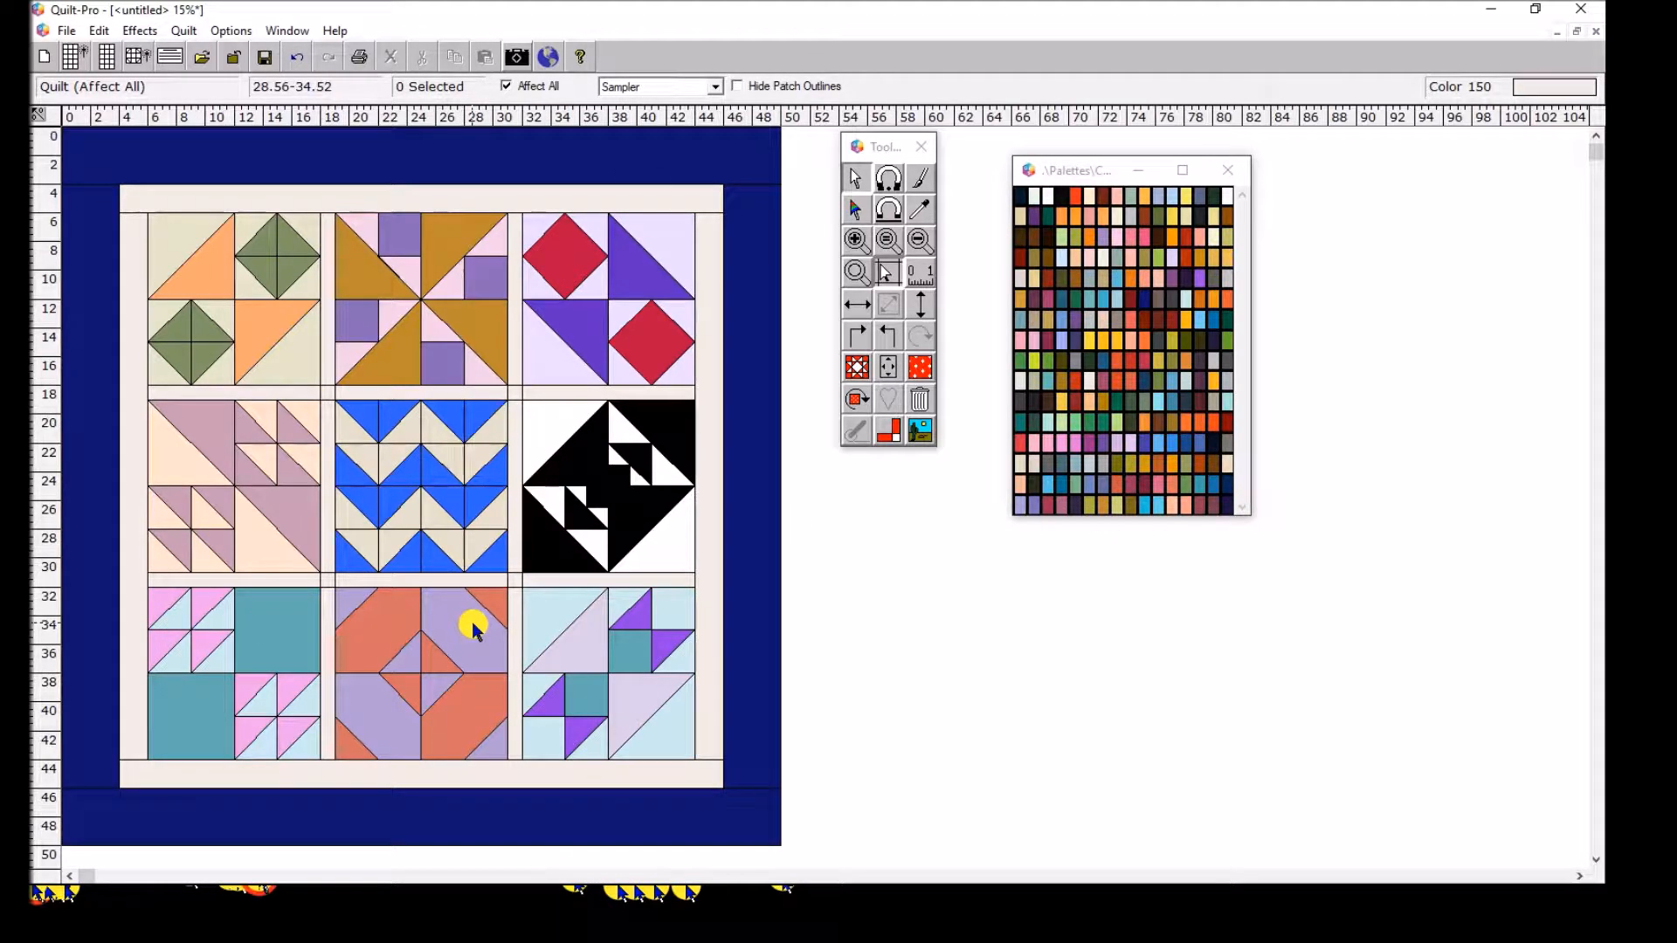
Swap the pink-and-mauve block in the quilt's middle row with the black-and-white block at the row's opposite end
{"action": "left_click", "coordinate": [860, 180]}
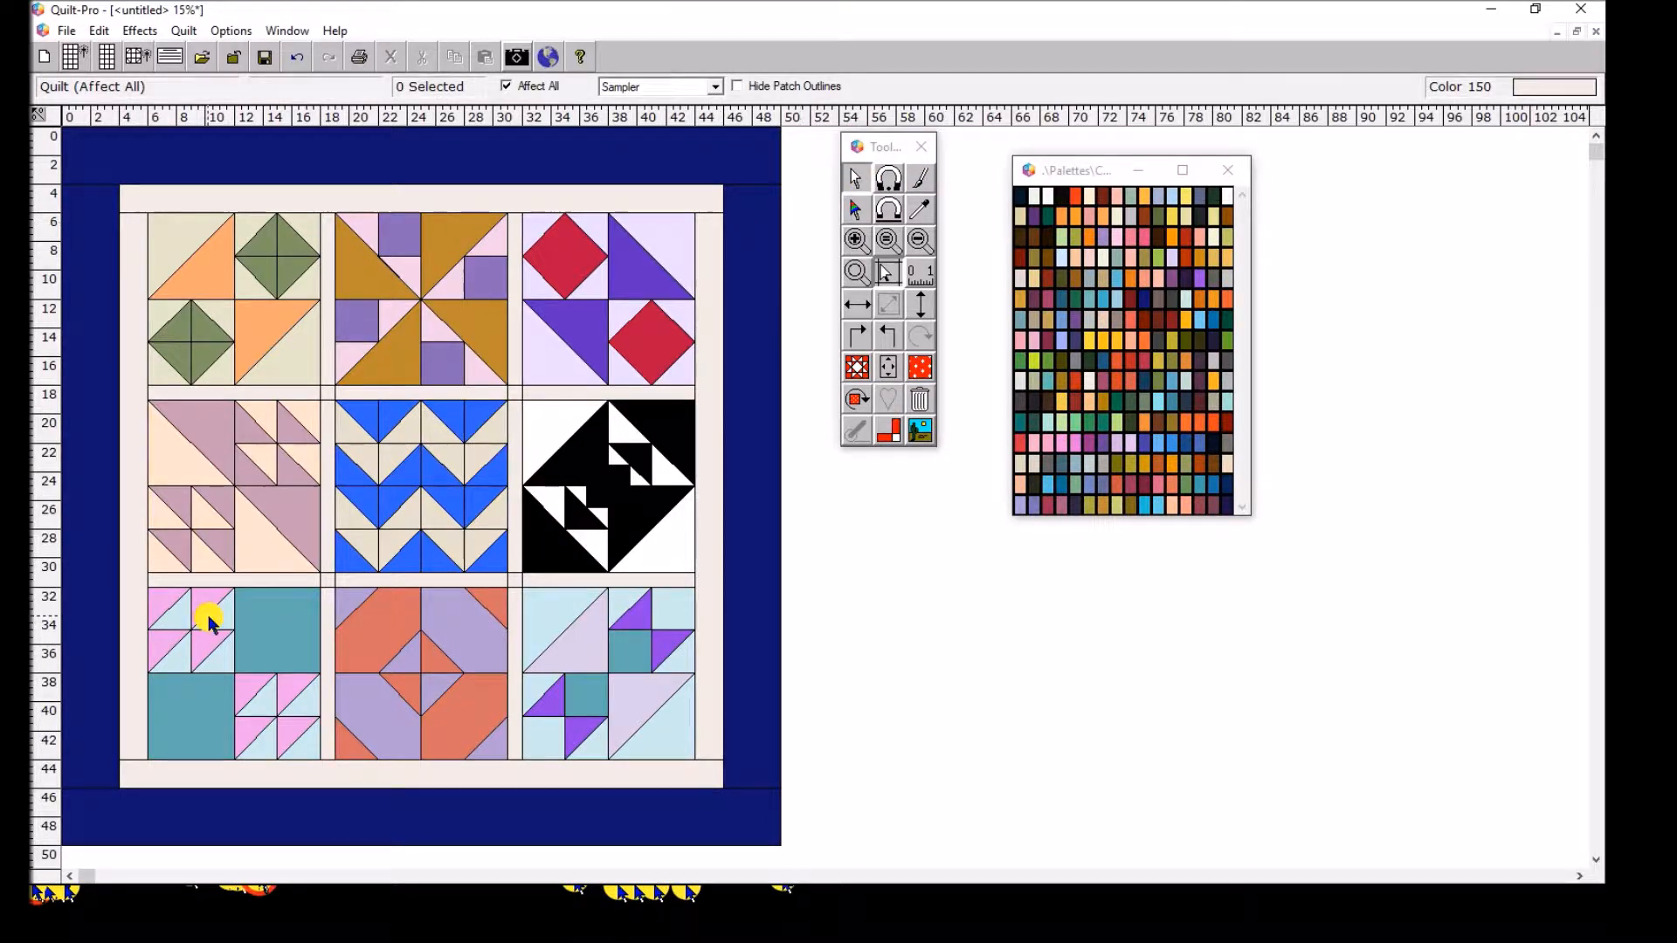
{"action": "left_click", "coordinate": [234, 496]}
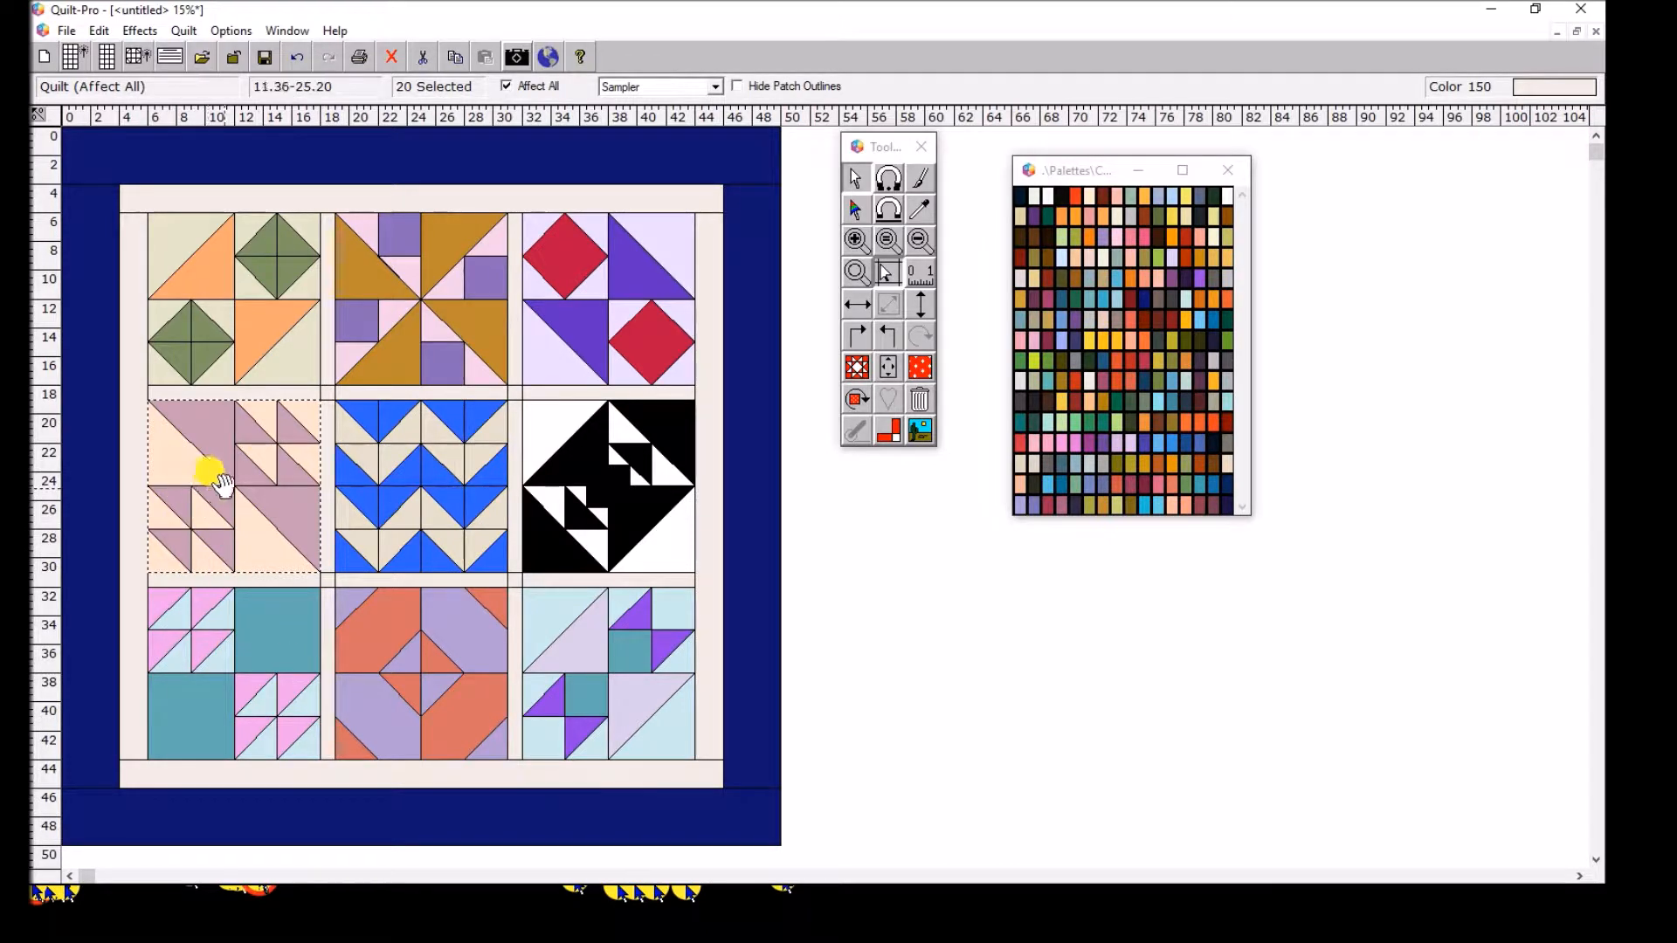
{"action": "left_click", "coordinate": [577, 459]}
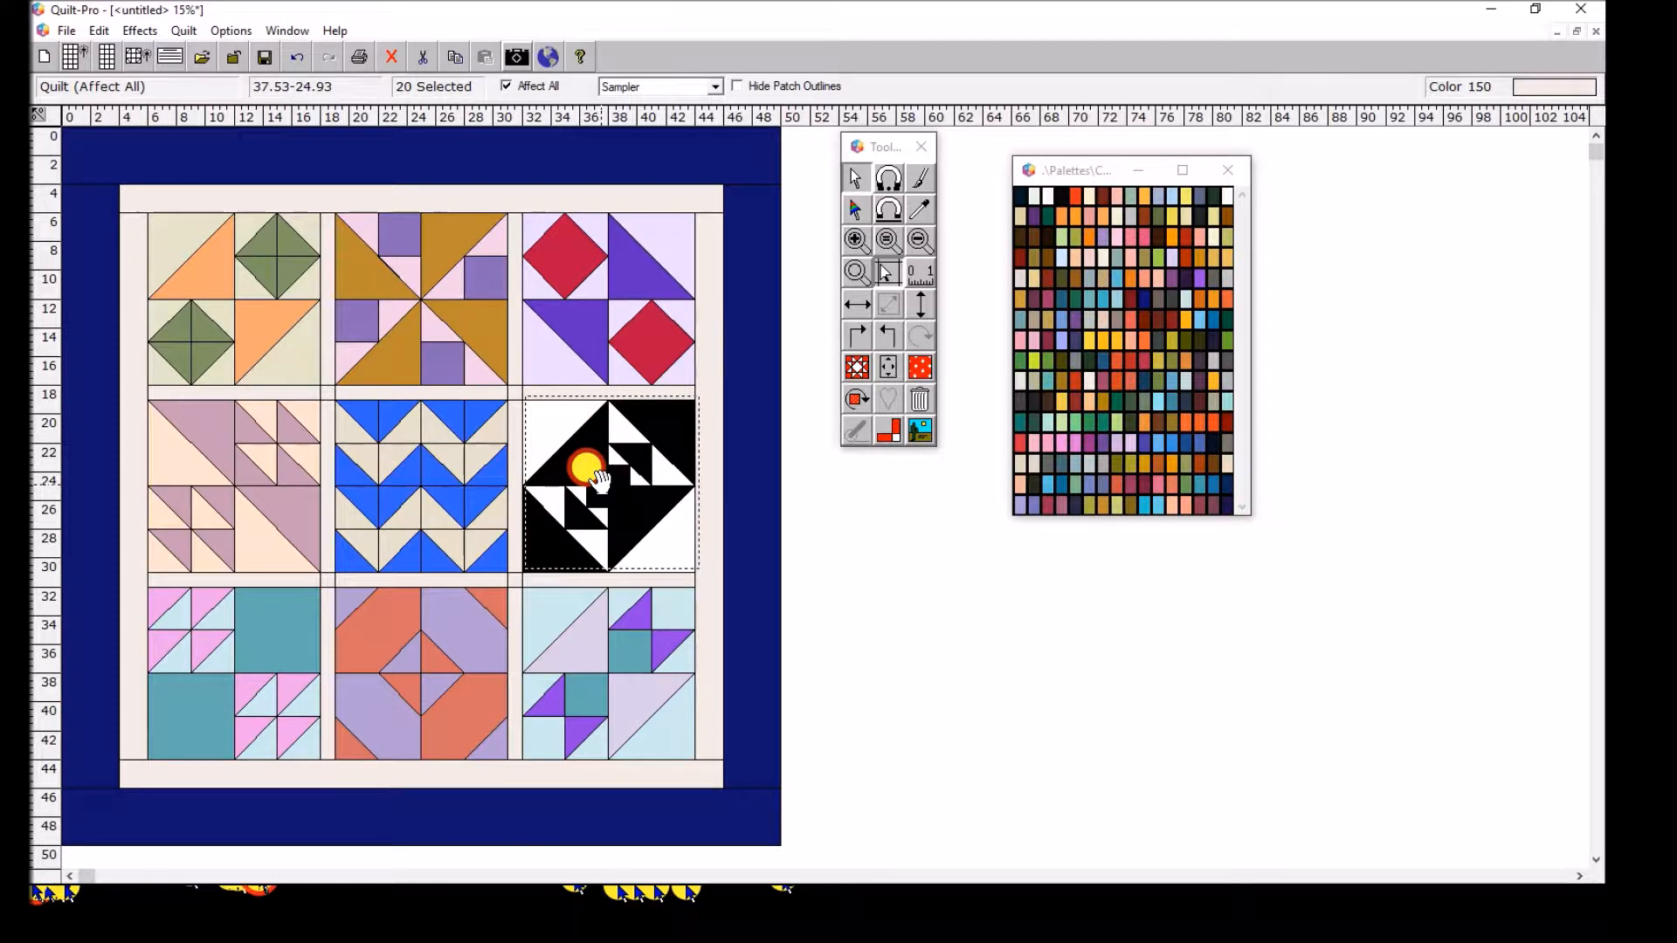
{"action": "left_click", "coordinate": [599, 471]}
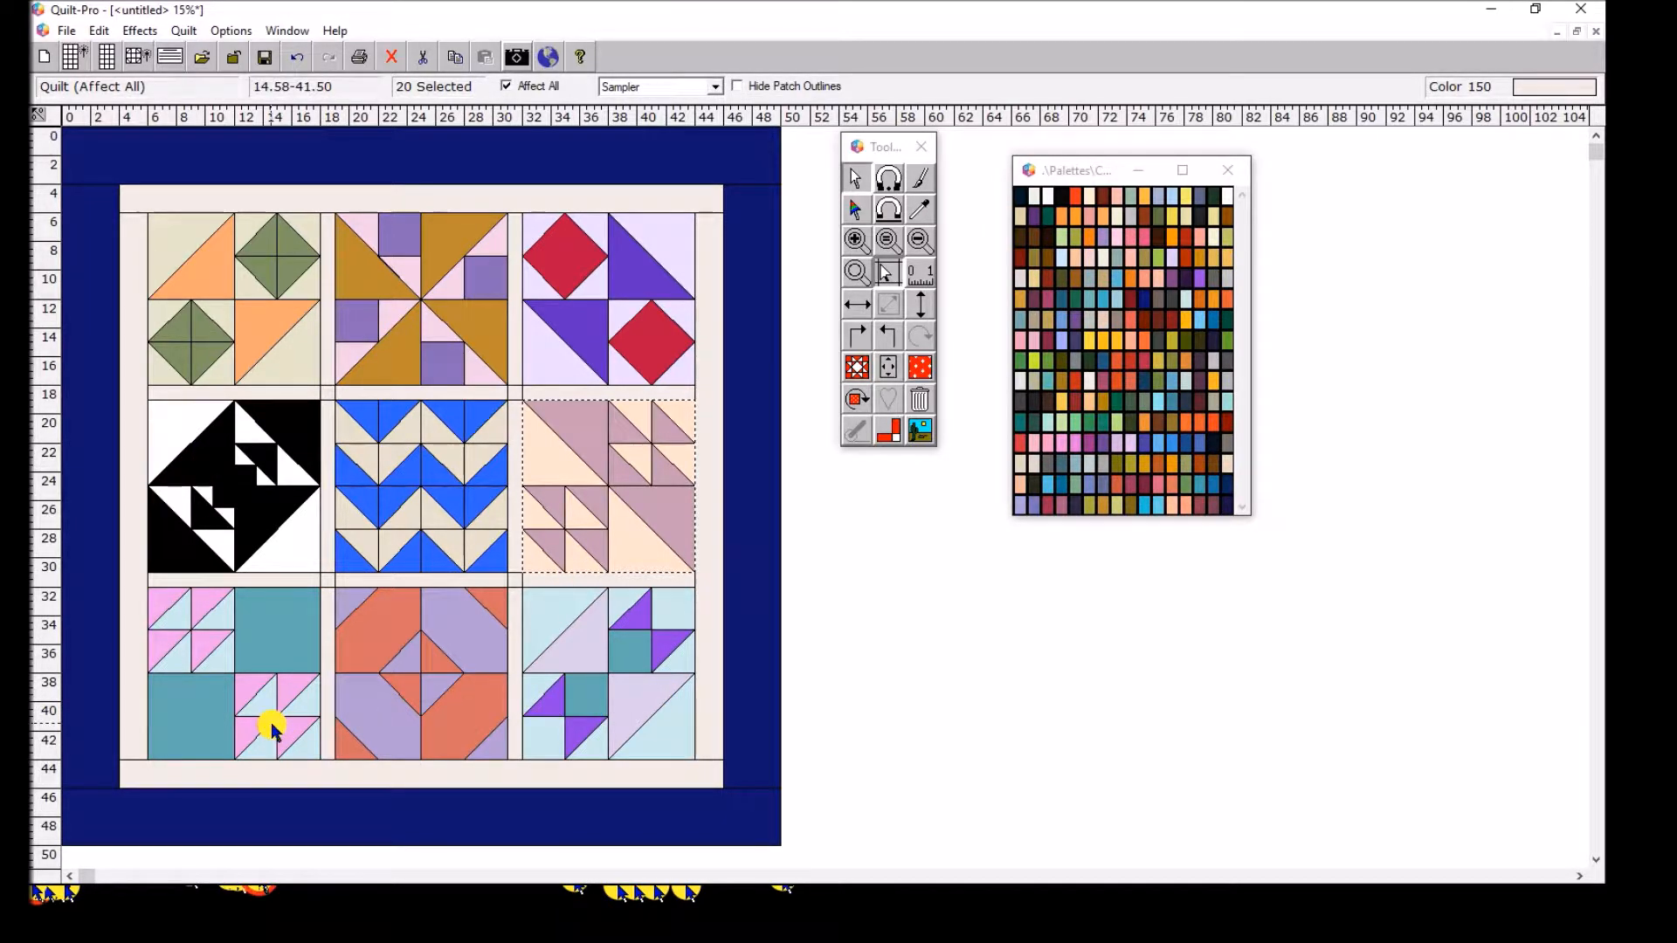
Swap the light blue and purple block in the lower-right corner of the quilt with the green-and-orange block in the upper-left corner
{"action": "left_click", "coordinate": [594, 664]}
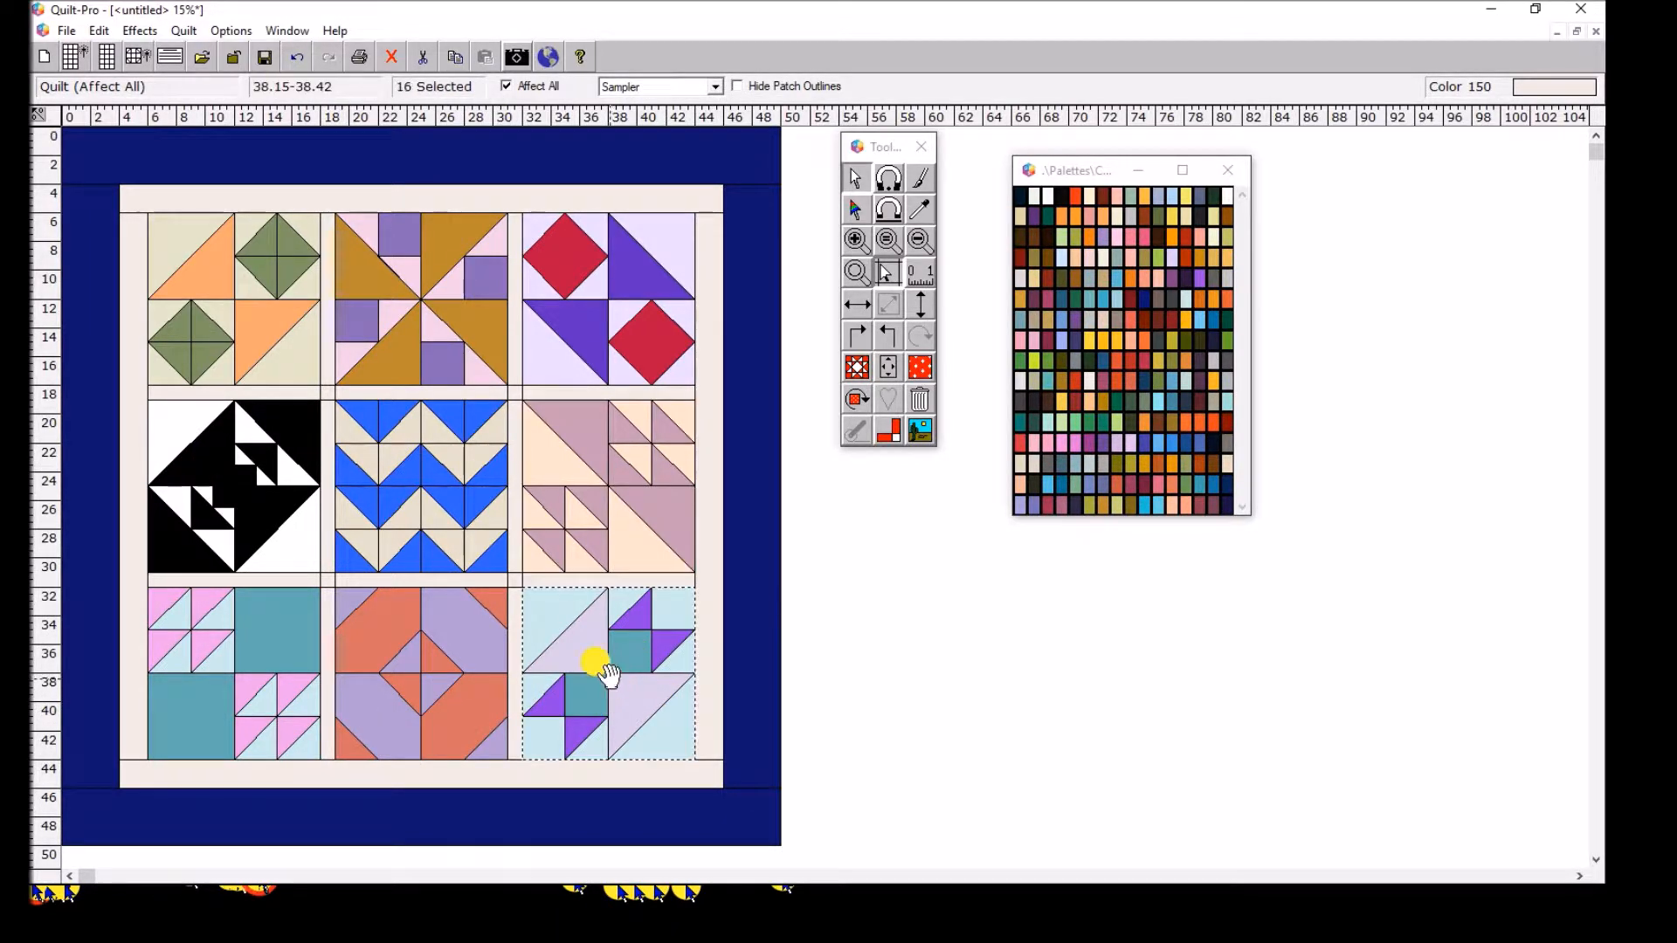
{"action": "left_click", "coordinate": [221, 297]}
{"action": "left_click_drag", "start_coordinate": [228, 303], "coordinate": [233, 305]}
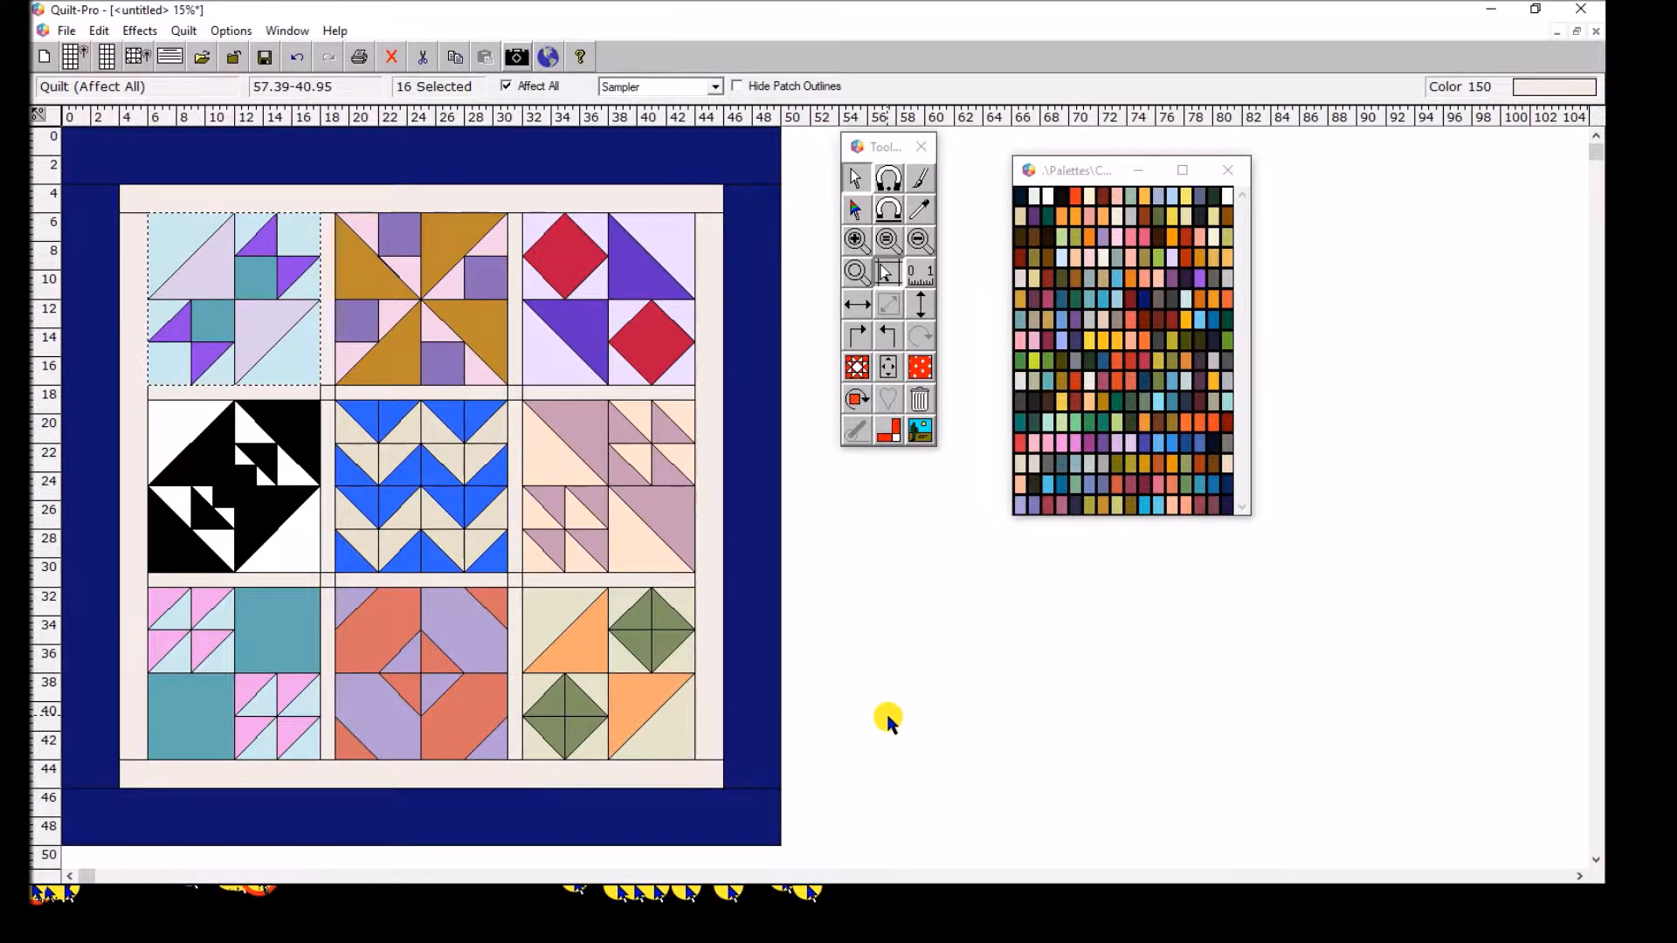
Browse the Fabric Library by Manufacturer and open the Spirit Animal collection of FreeSpirit Fabrics
{"action": "left_click", "coordinate": [921, 368]}
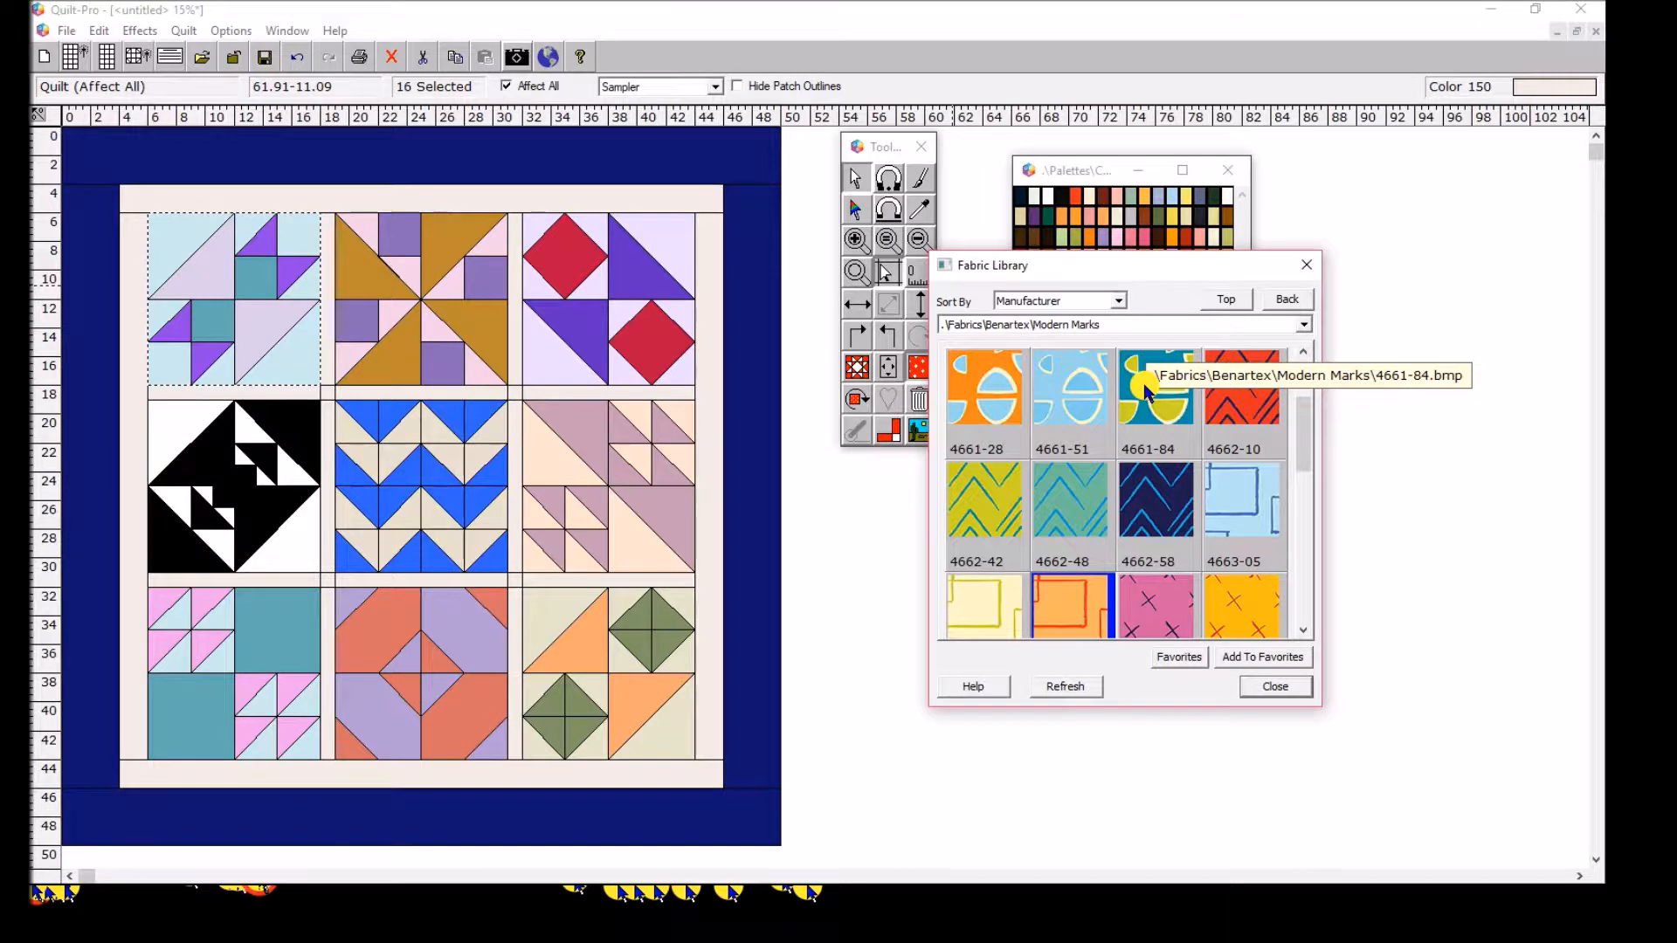
{"action": "left_click", "coordinate": [1118, 303]}
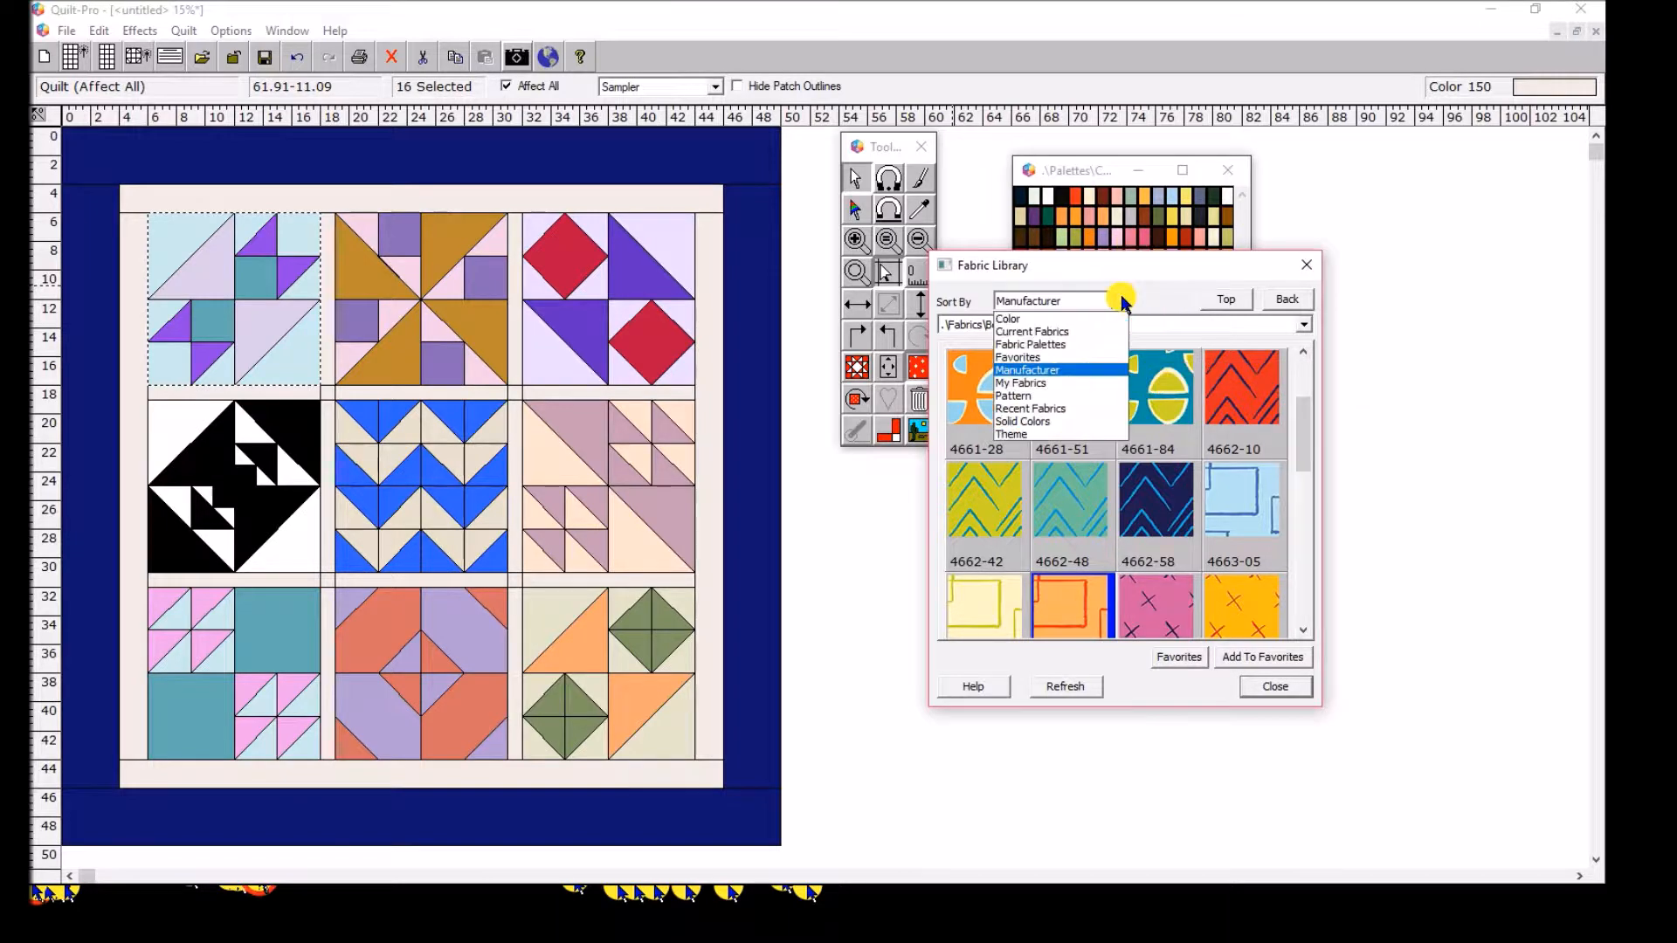
{"action": "left_click", "coordinate": [1022, 370]}
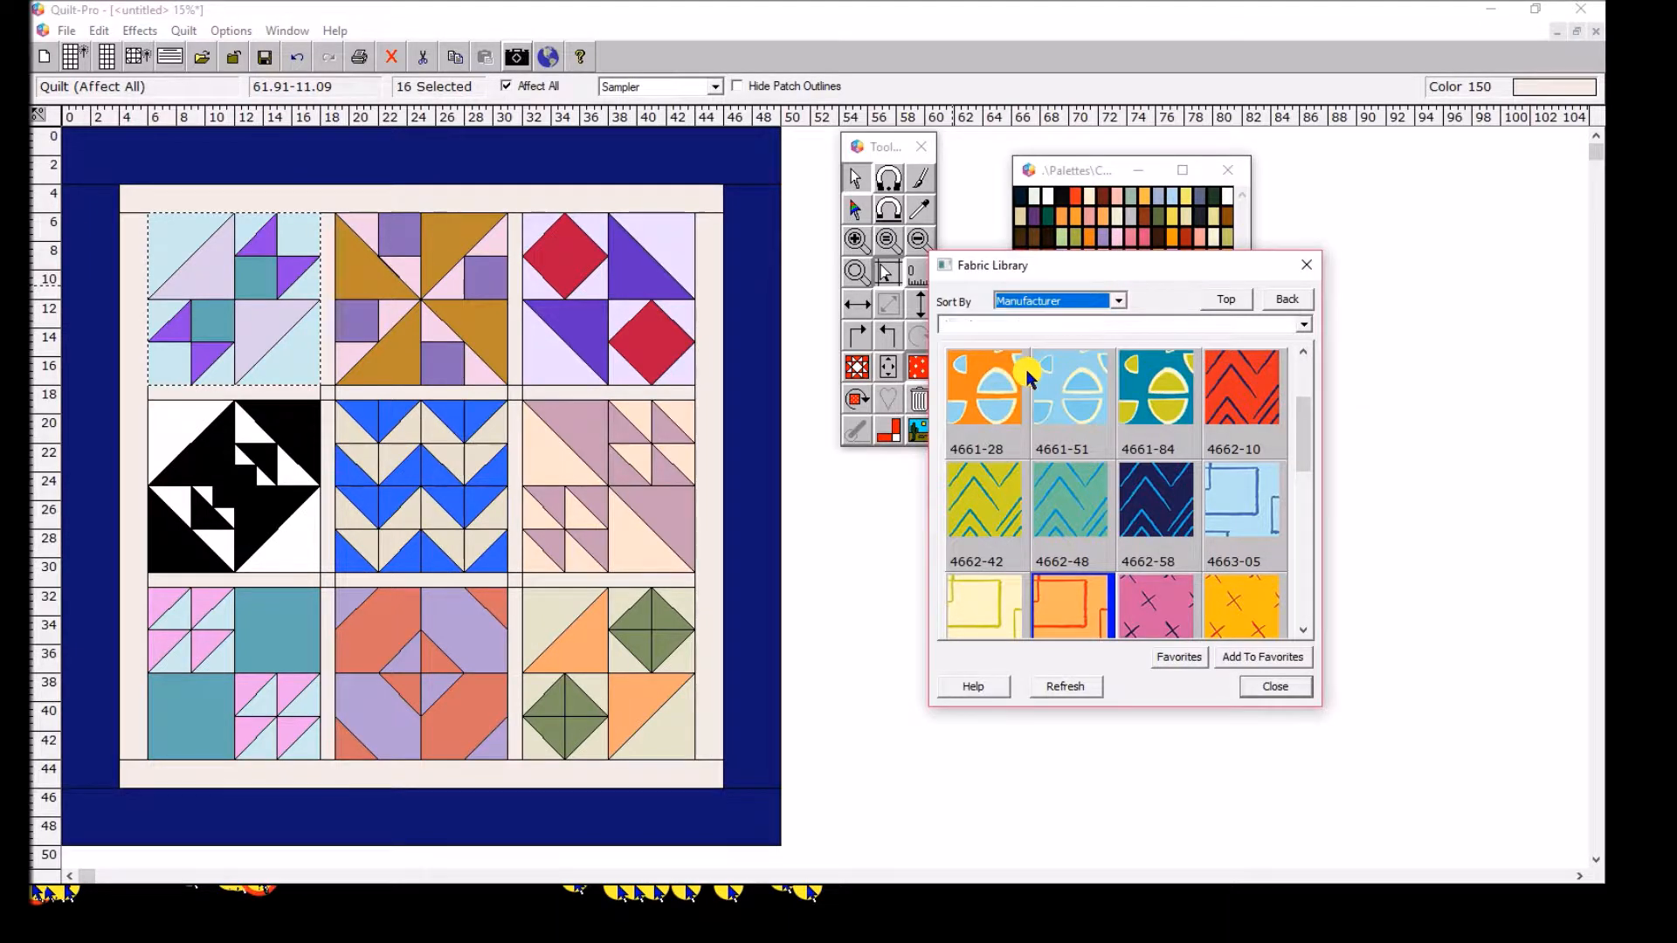
{"action": "scroll", "coordinate": [1198, 514], "scroll_direction": "down", "scroll_amount": 1}
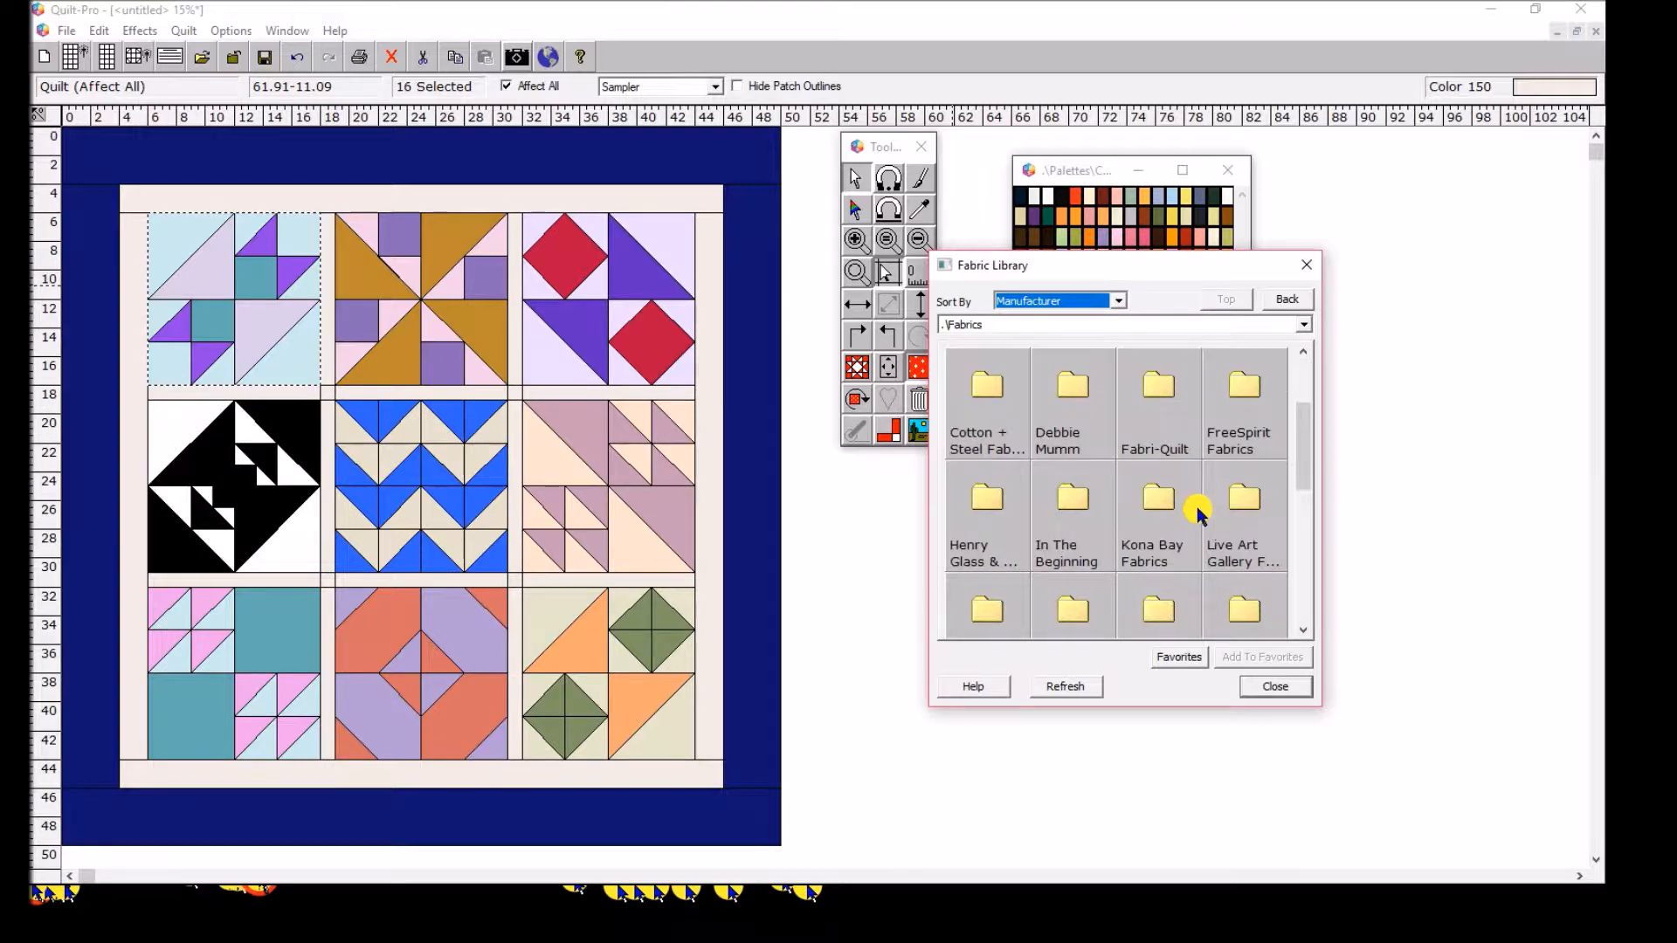
{"action": "left_click", "coordinate": [1250, 416]}
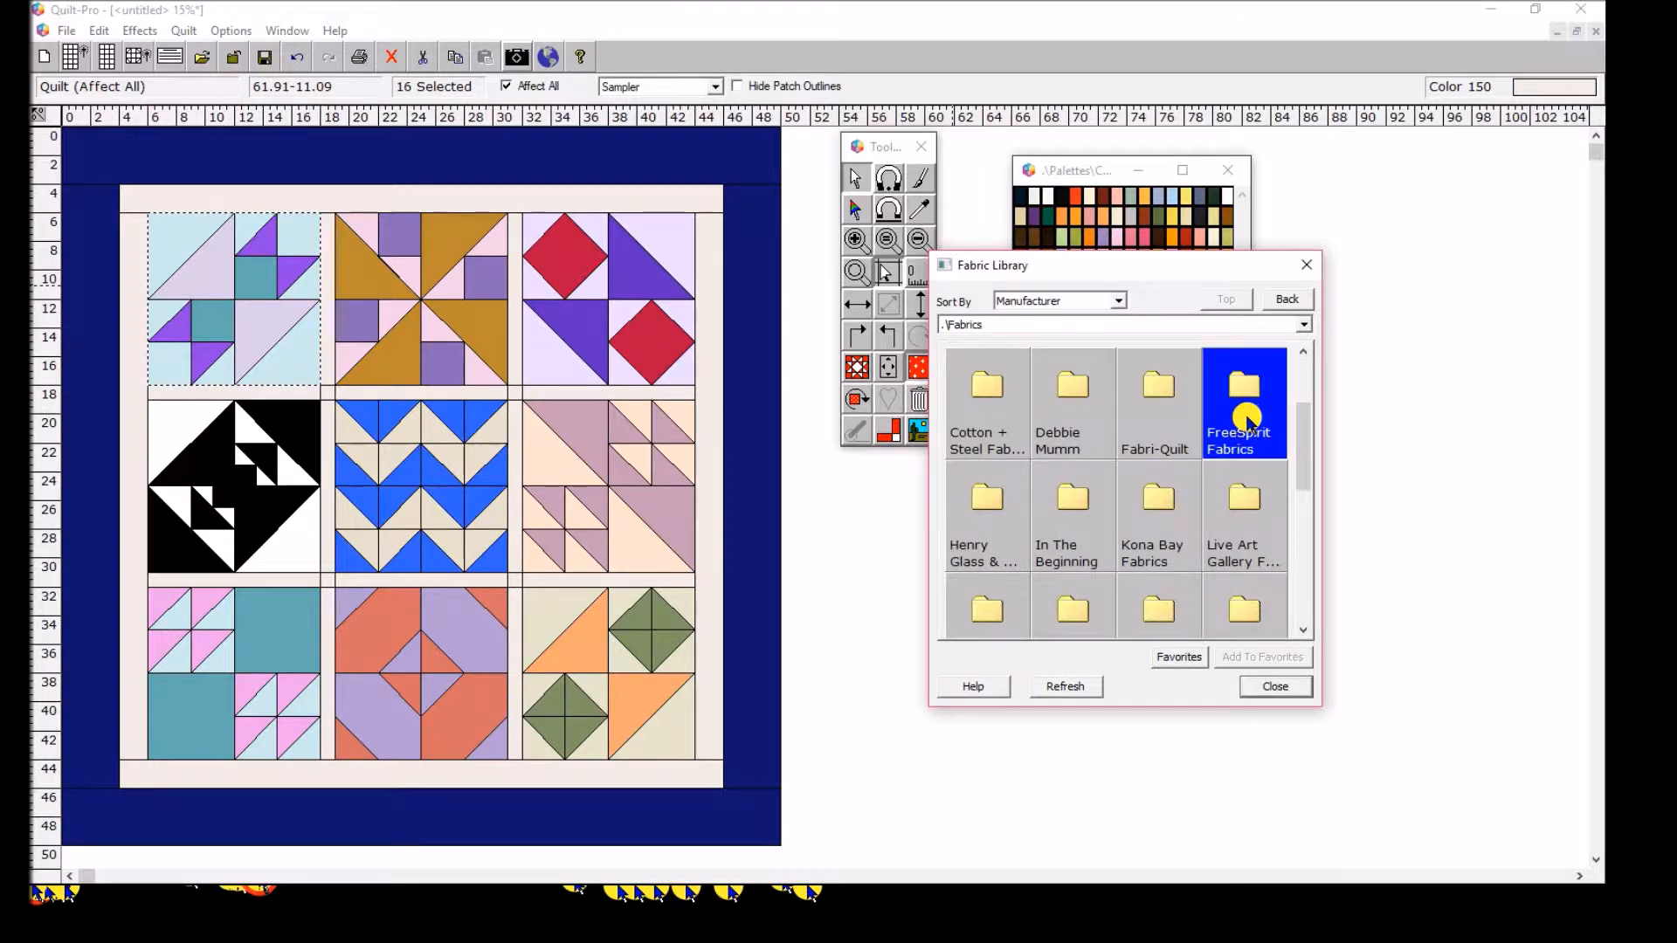
{"action": "double_click", "coordinate": [1251, 417]}
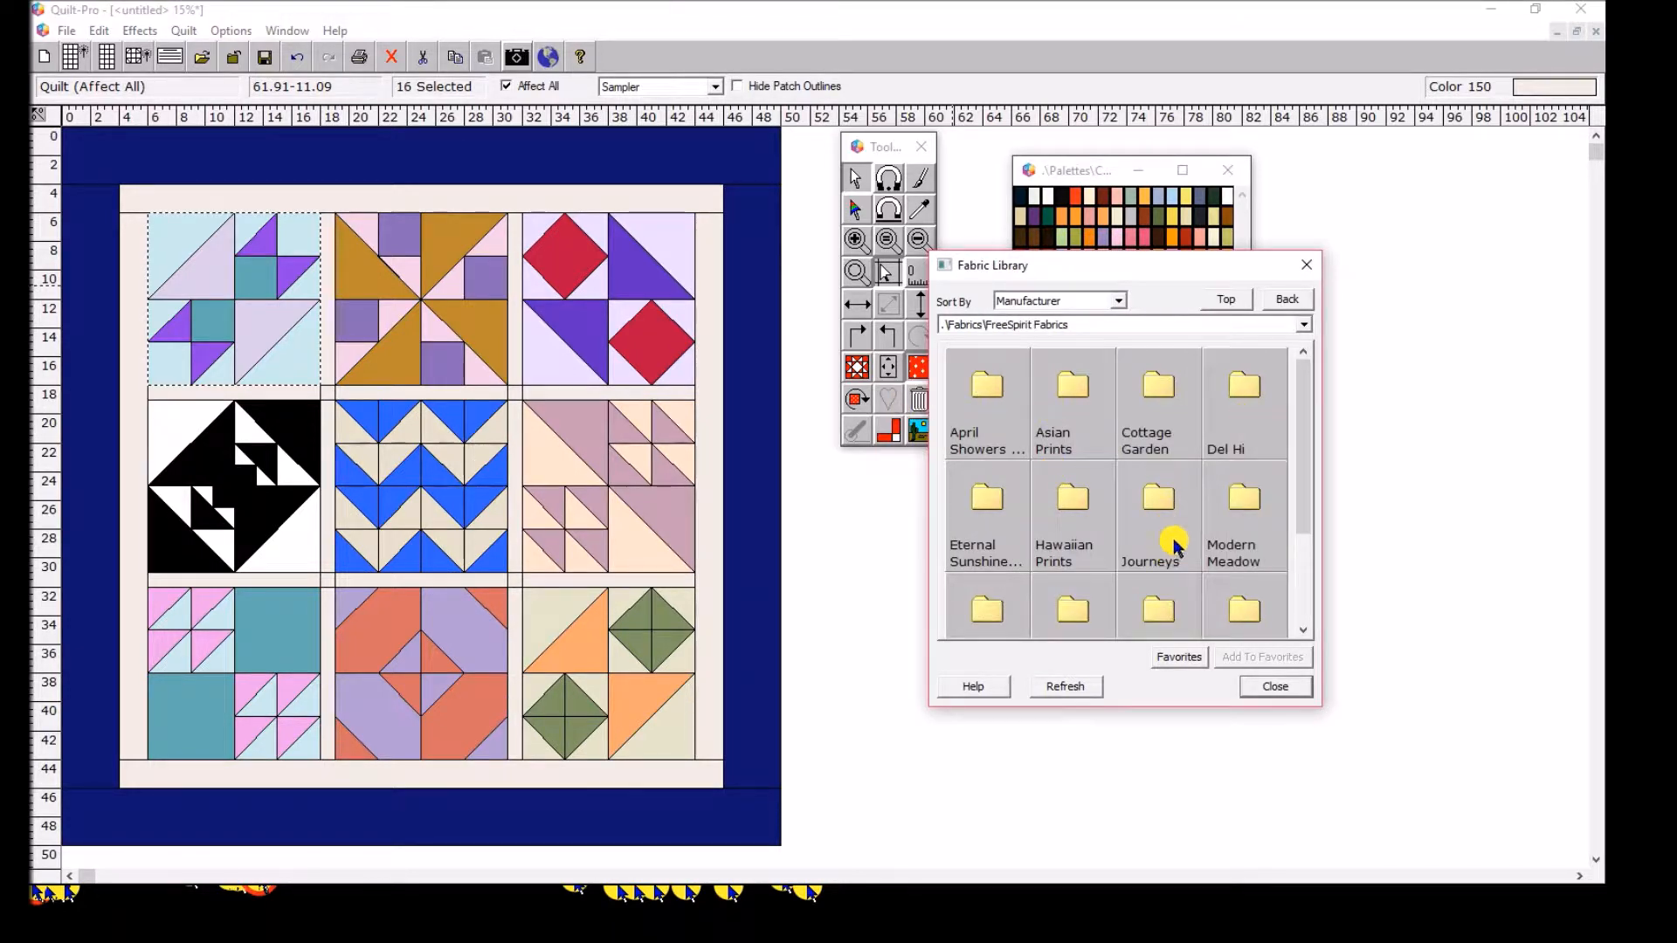
{"action": "scroll", "coordinate": [1177, 546], "scroll_direction": "down", "scroll_amount": 1}
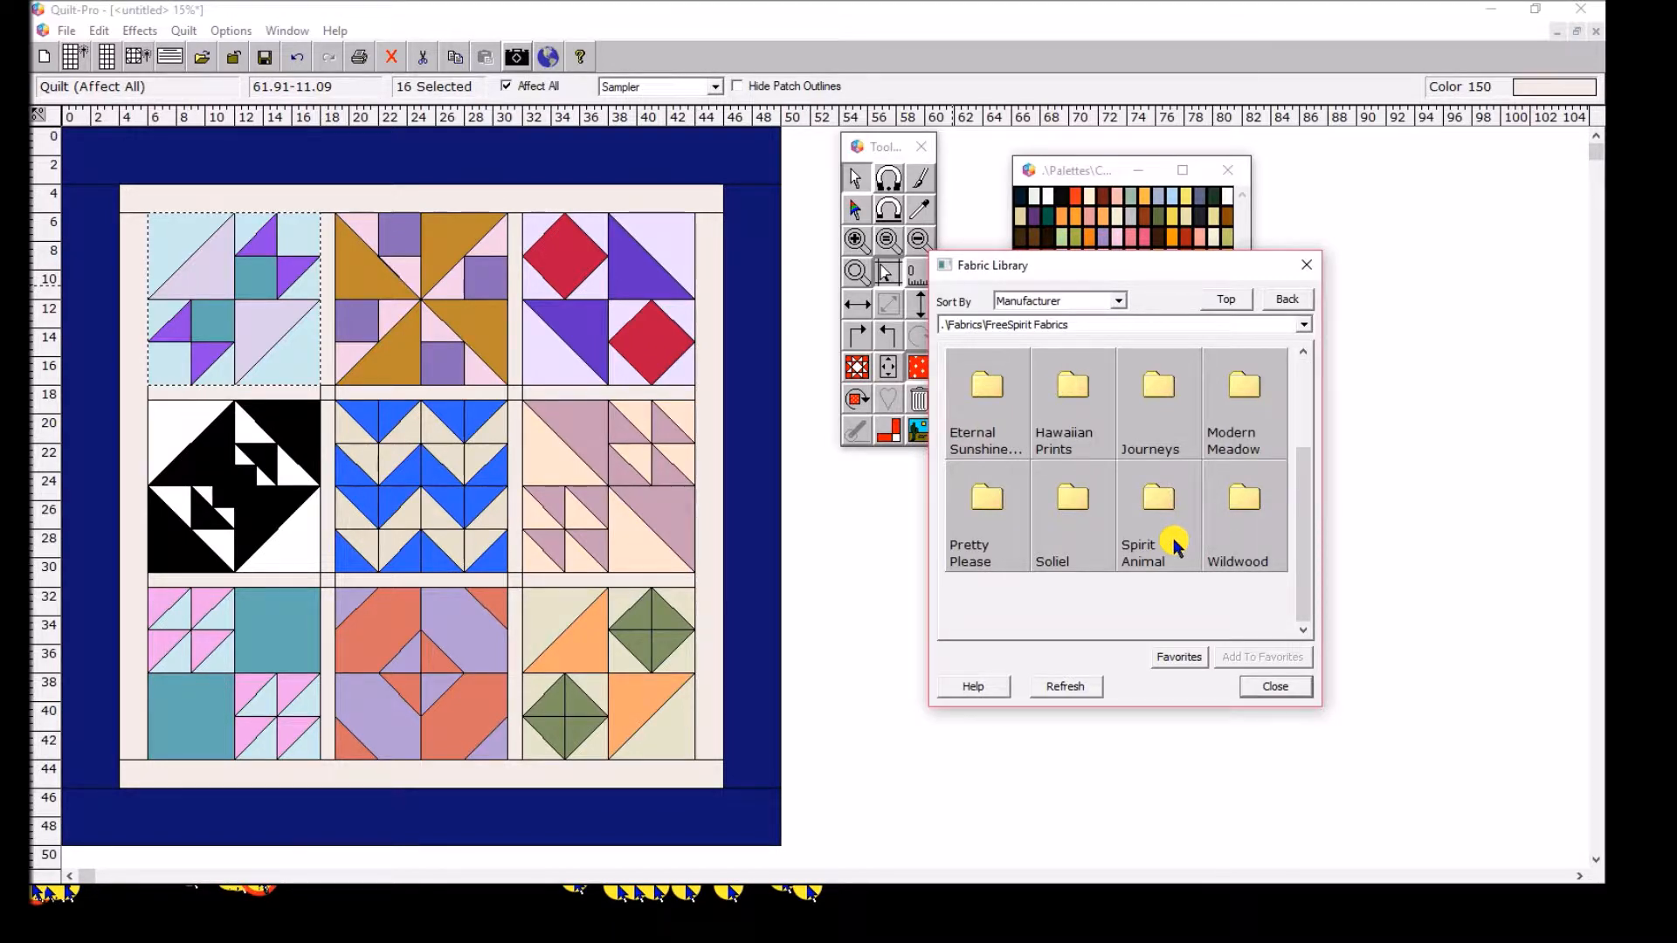
{"action": "left_click", "coordinate": [1166, 520]}
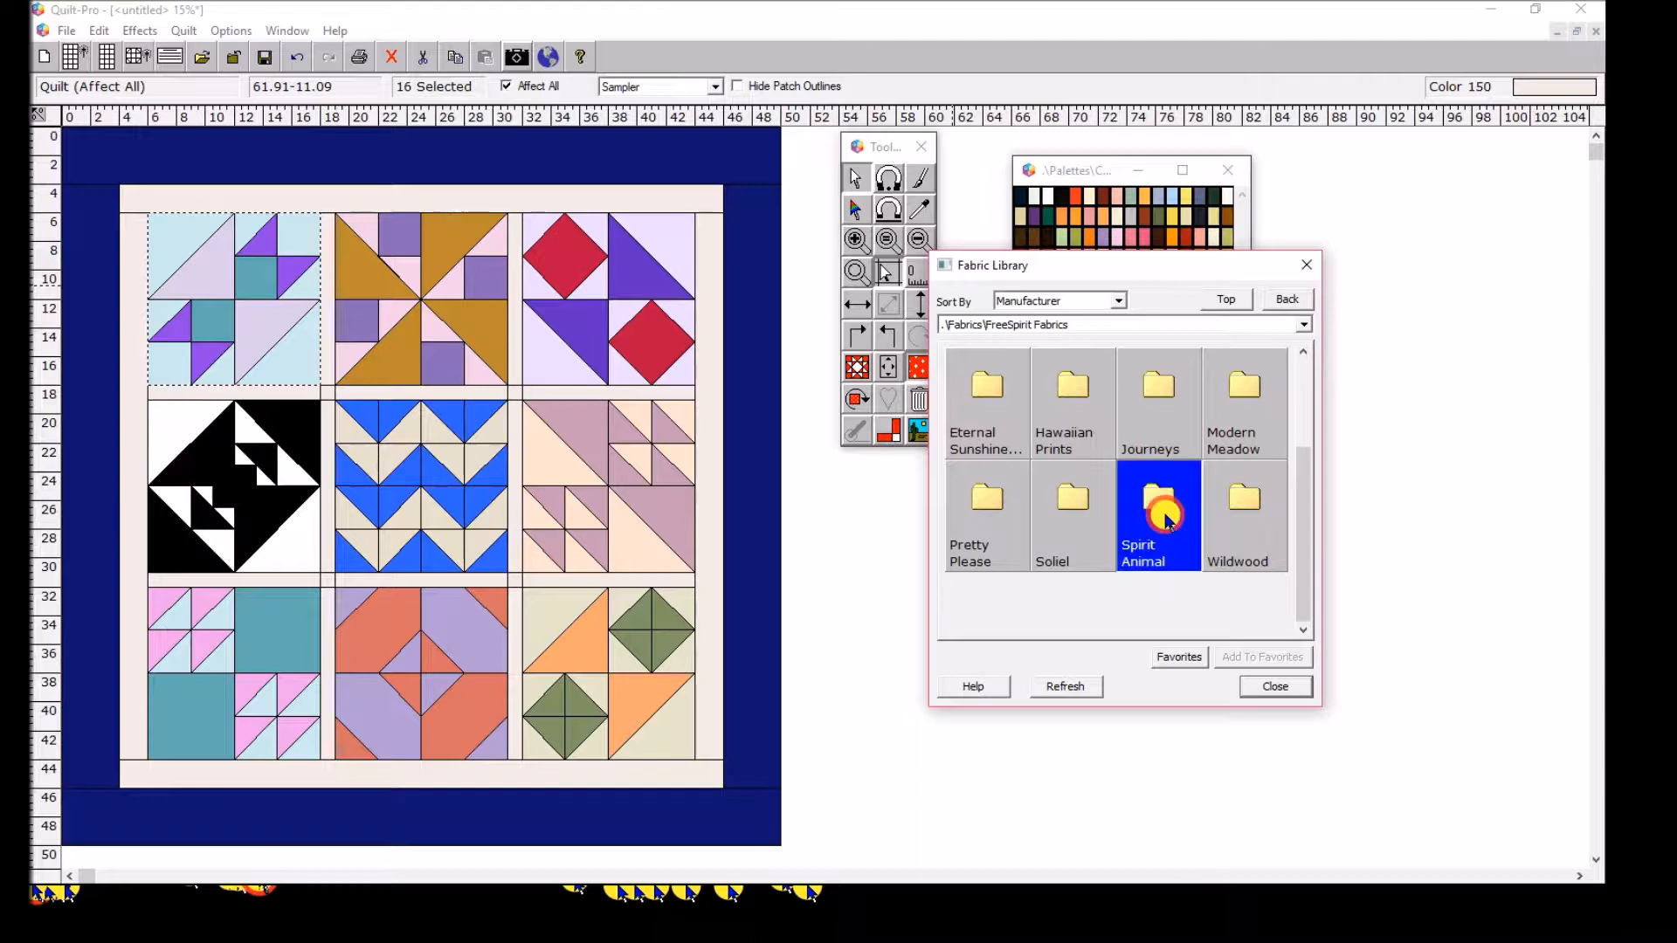
{"action": "double_click", "coordinate": [1166, 520]}
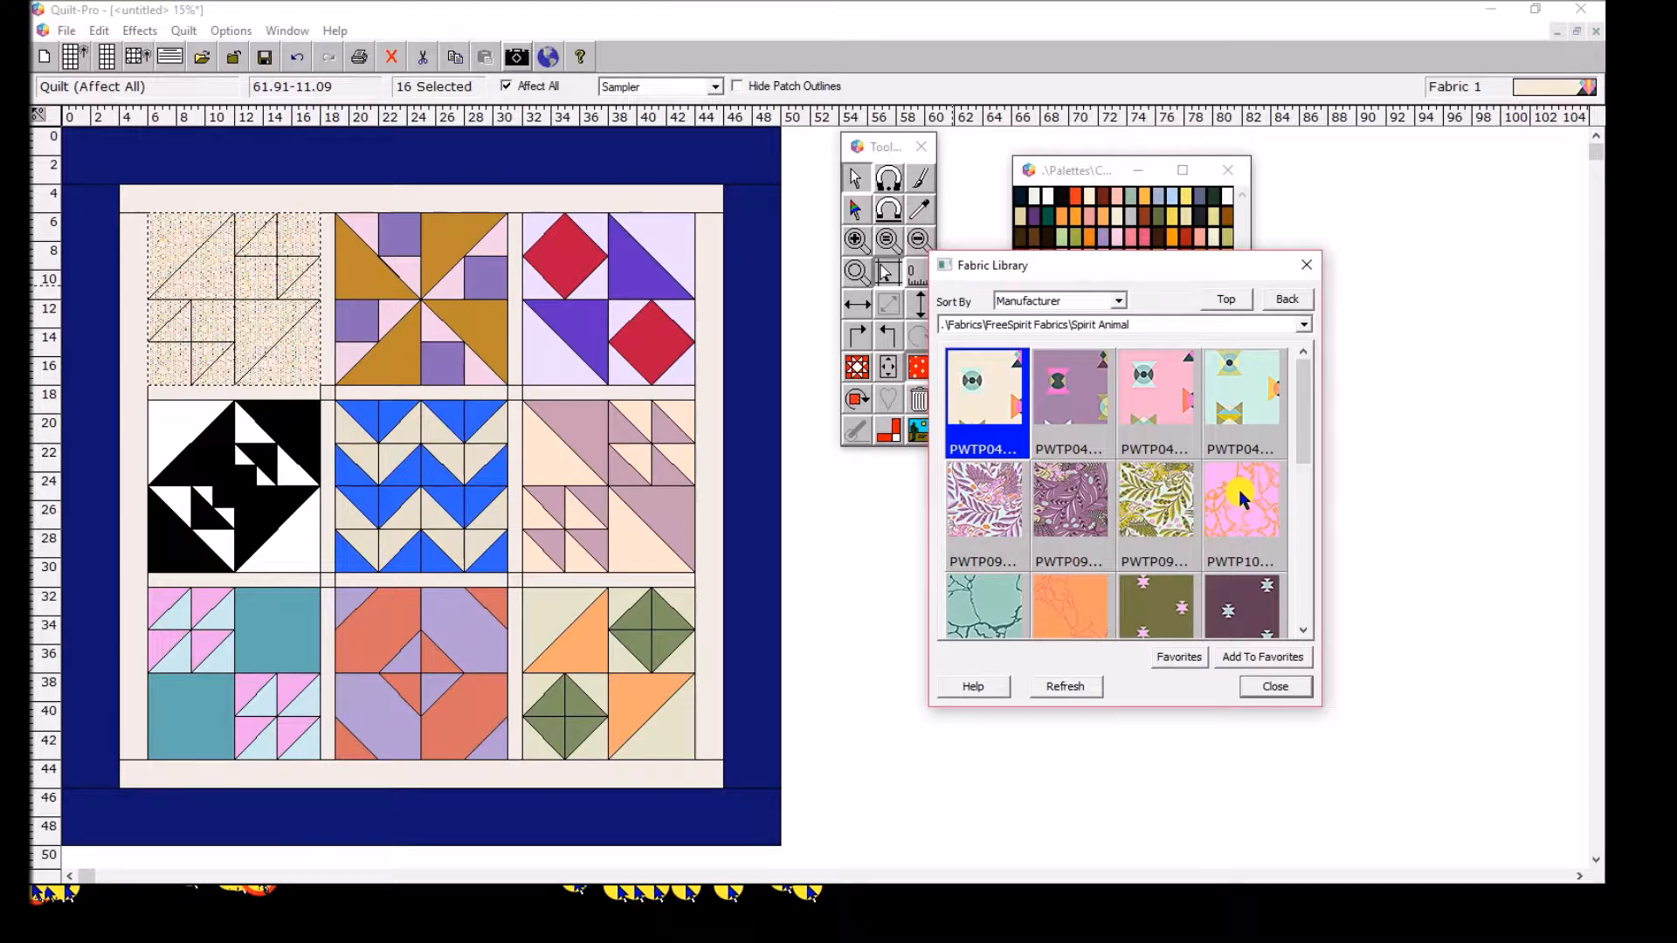
Enlarge the Fabric Library window until the whole collection fits, and move the toolbox clear of it
{"action": "left_click_drag", "start_coordinate": [1181, 706], "coordinate": [1179, 847]}
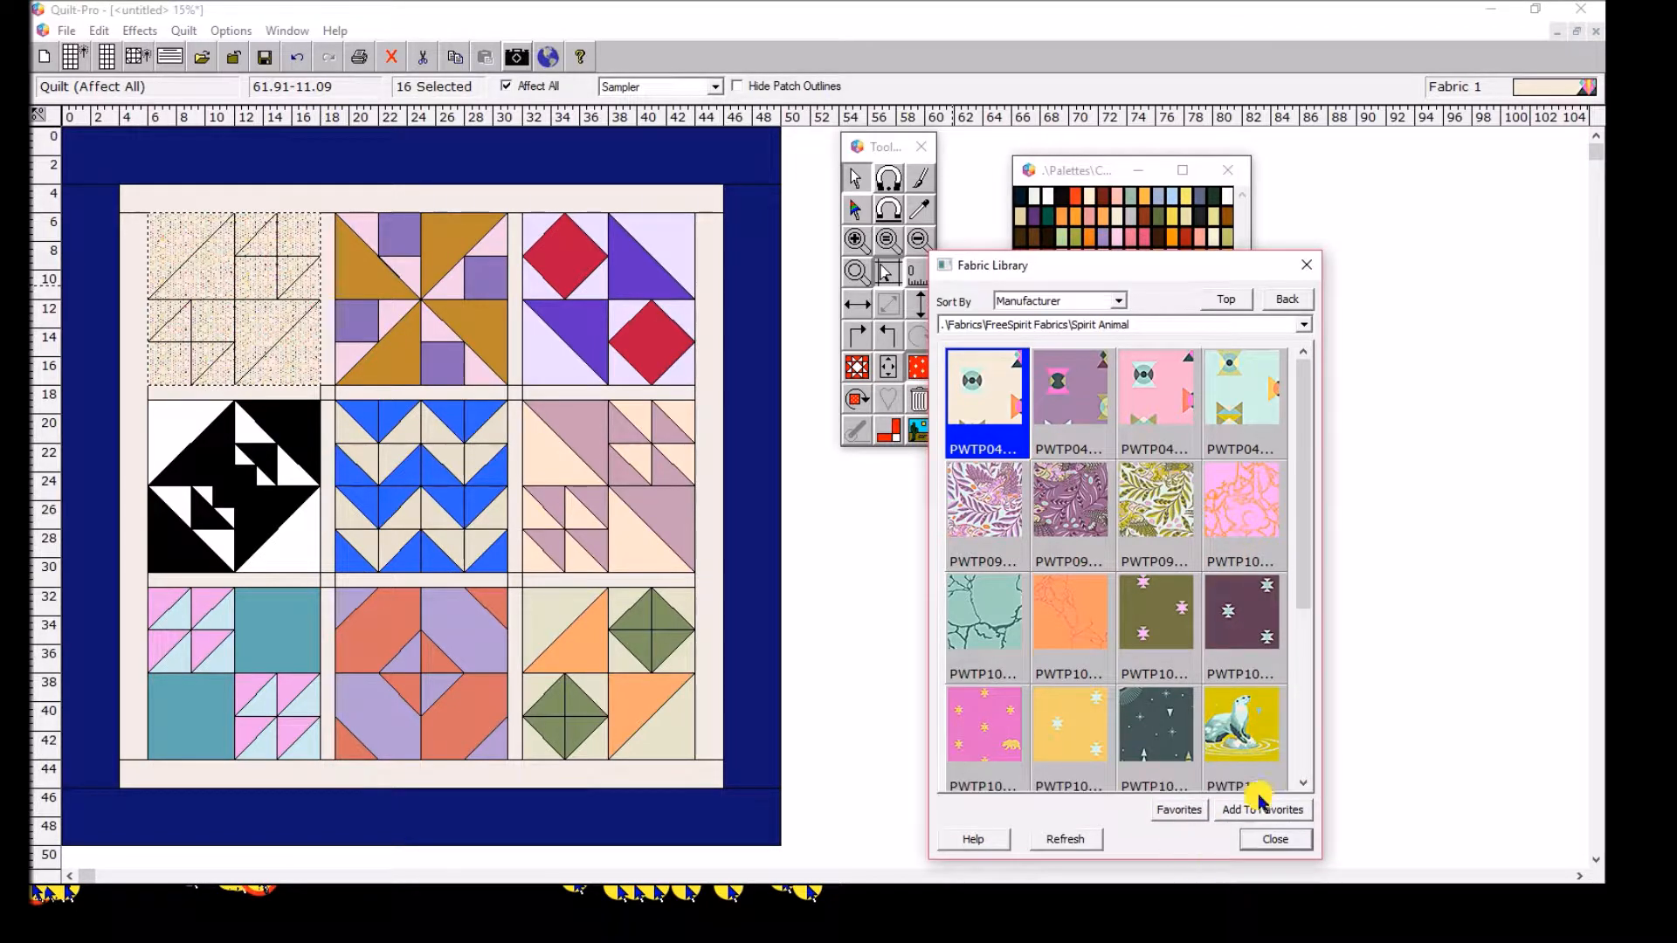
{"action": "left_click_drag", "start_coordinate": [1317, 735], "coordinate": [1433, 731]}
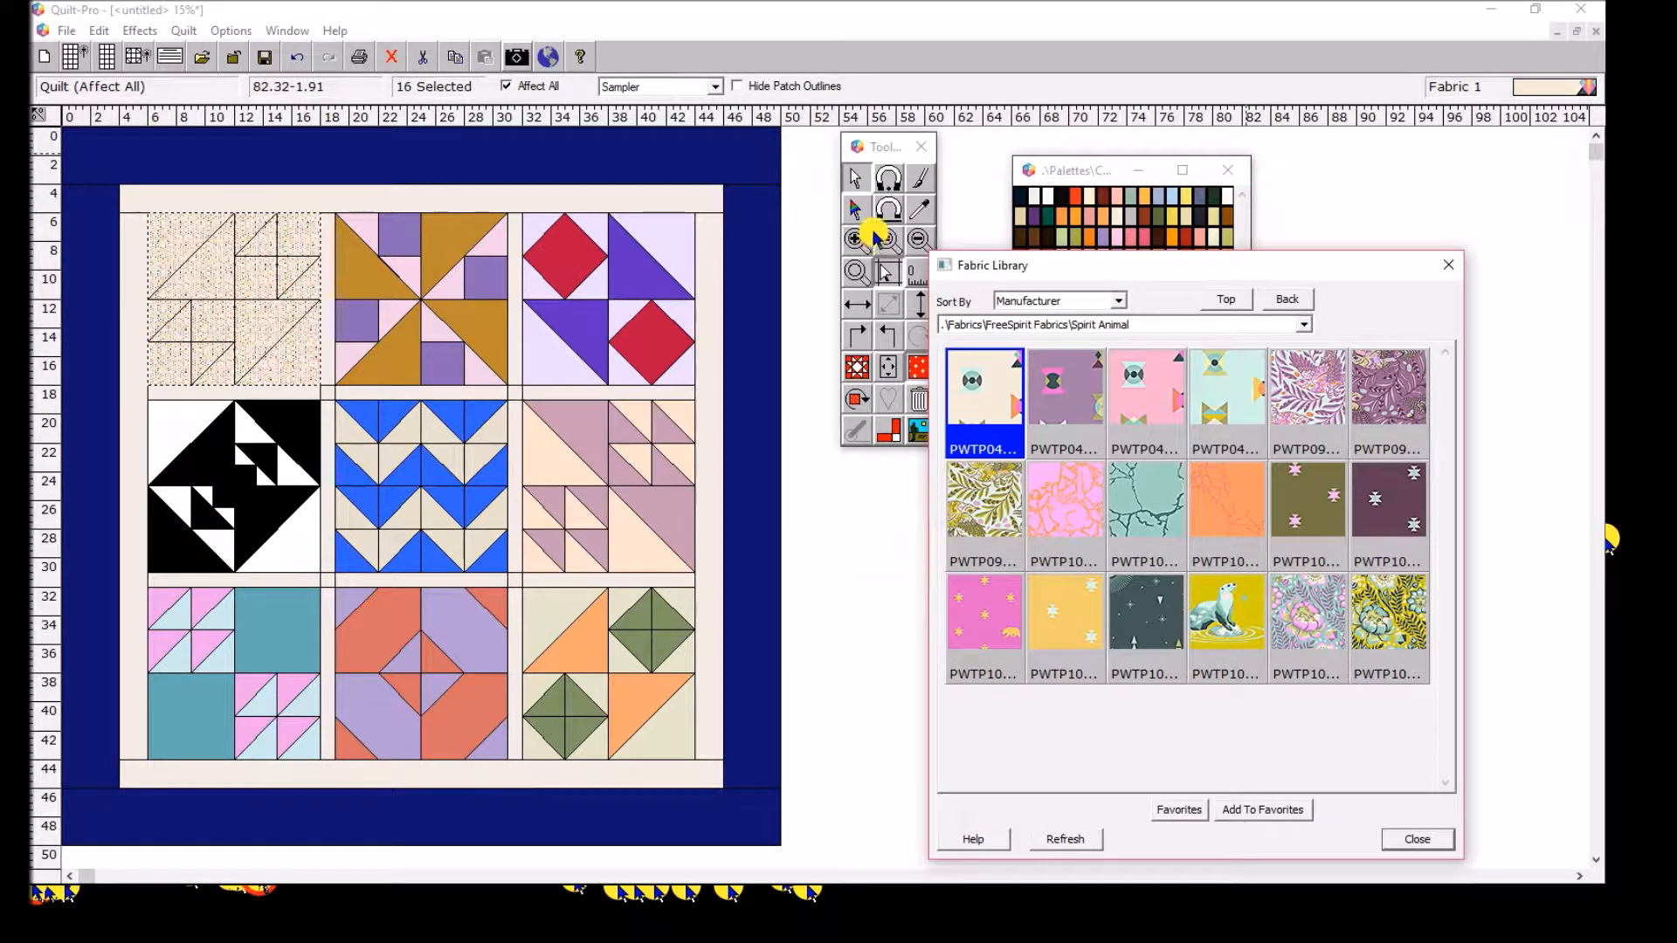
{"action": "left_click_drag", "start_coordinate": [888, 147], "coordinate": [846, 146]}
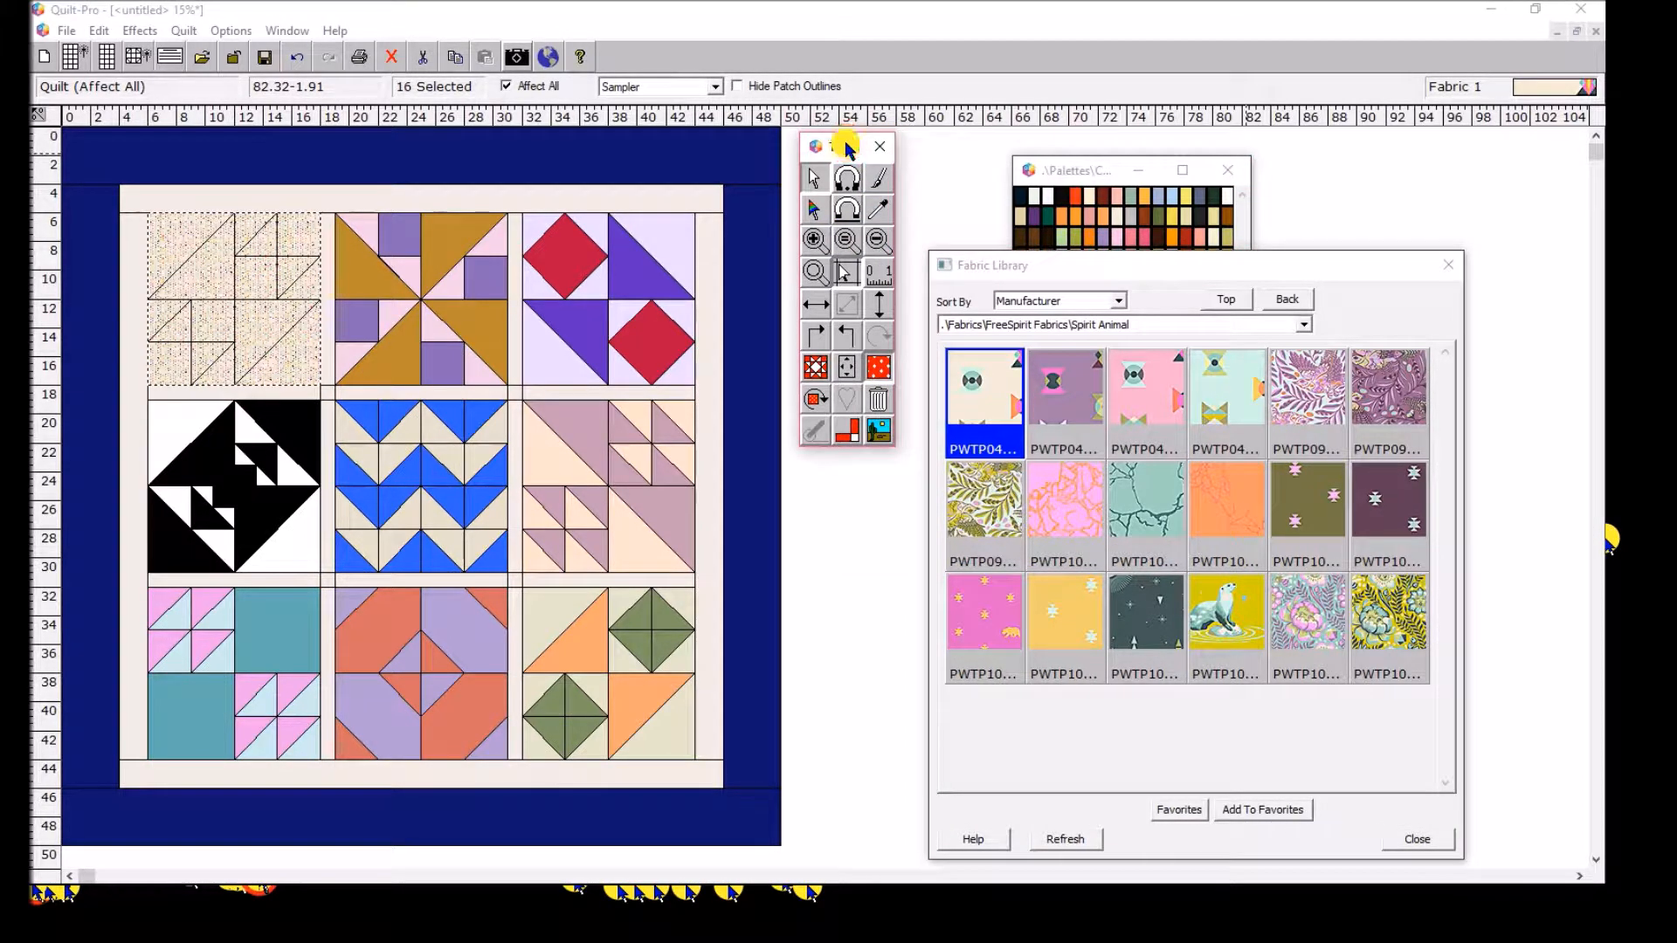
Undo the fabric fill on the upper-left block, and paint the sashing strips and inner border with the cream Spirit Animal fabric
{"action": "left_click", "coordinate": [882, 182]}
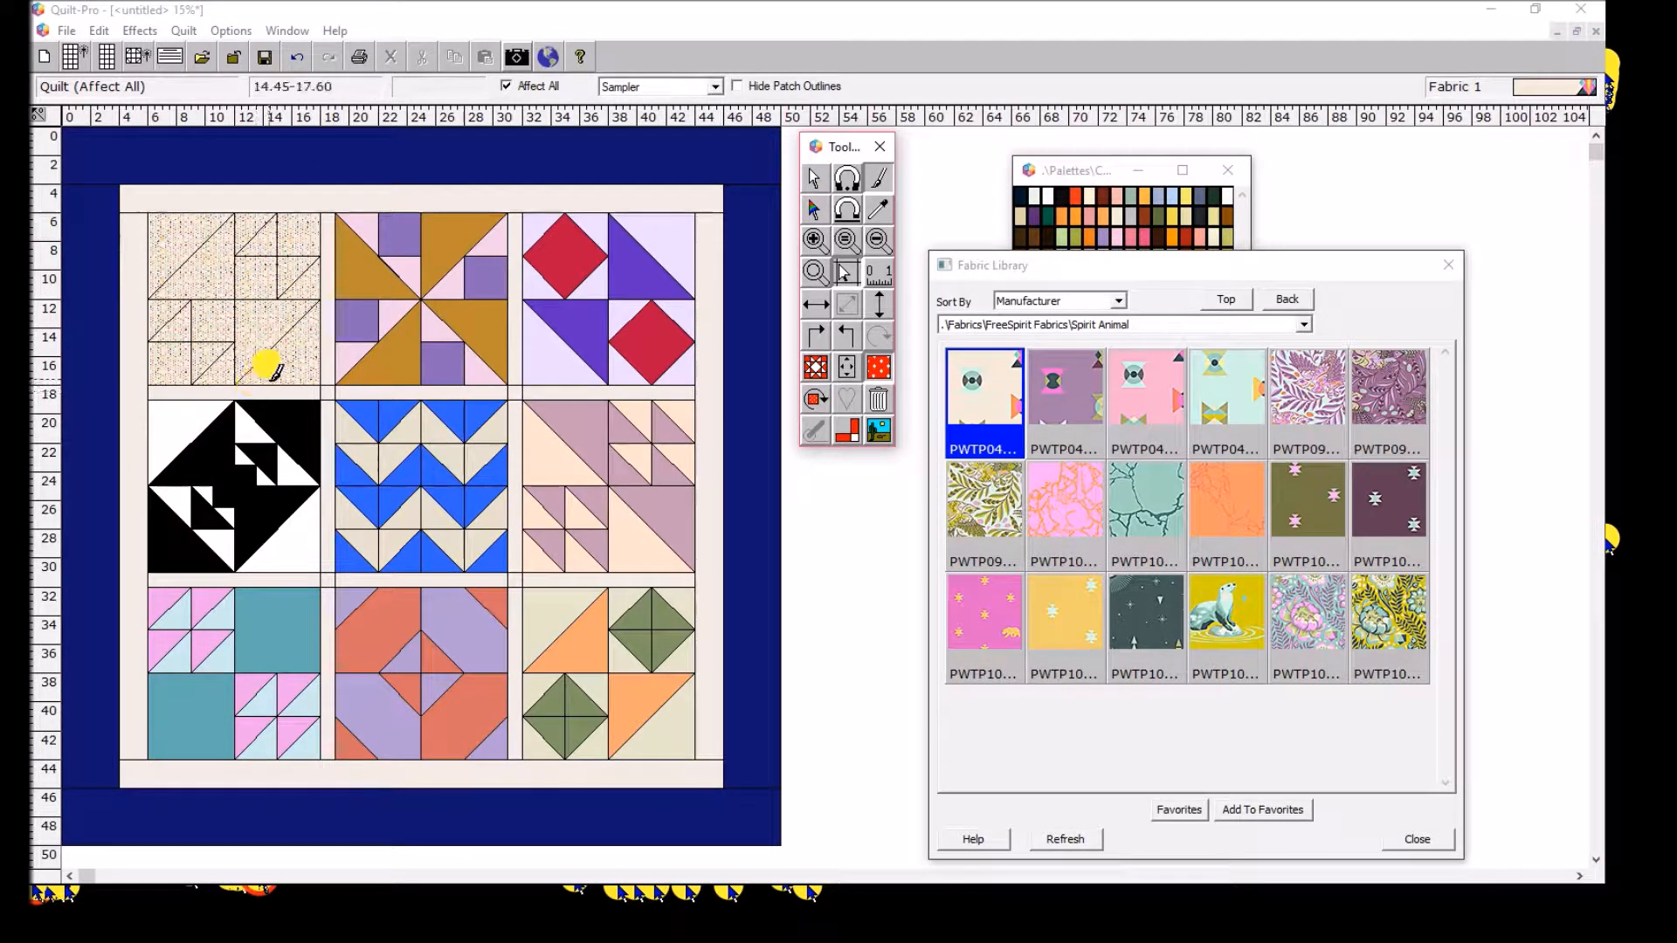
{"action": "left_click", "coordinate": [296, 58]}
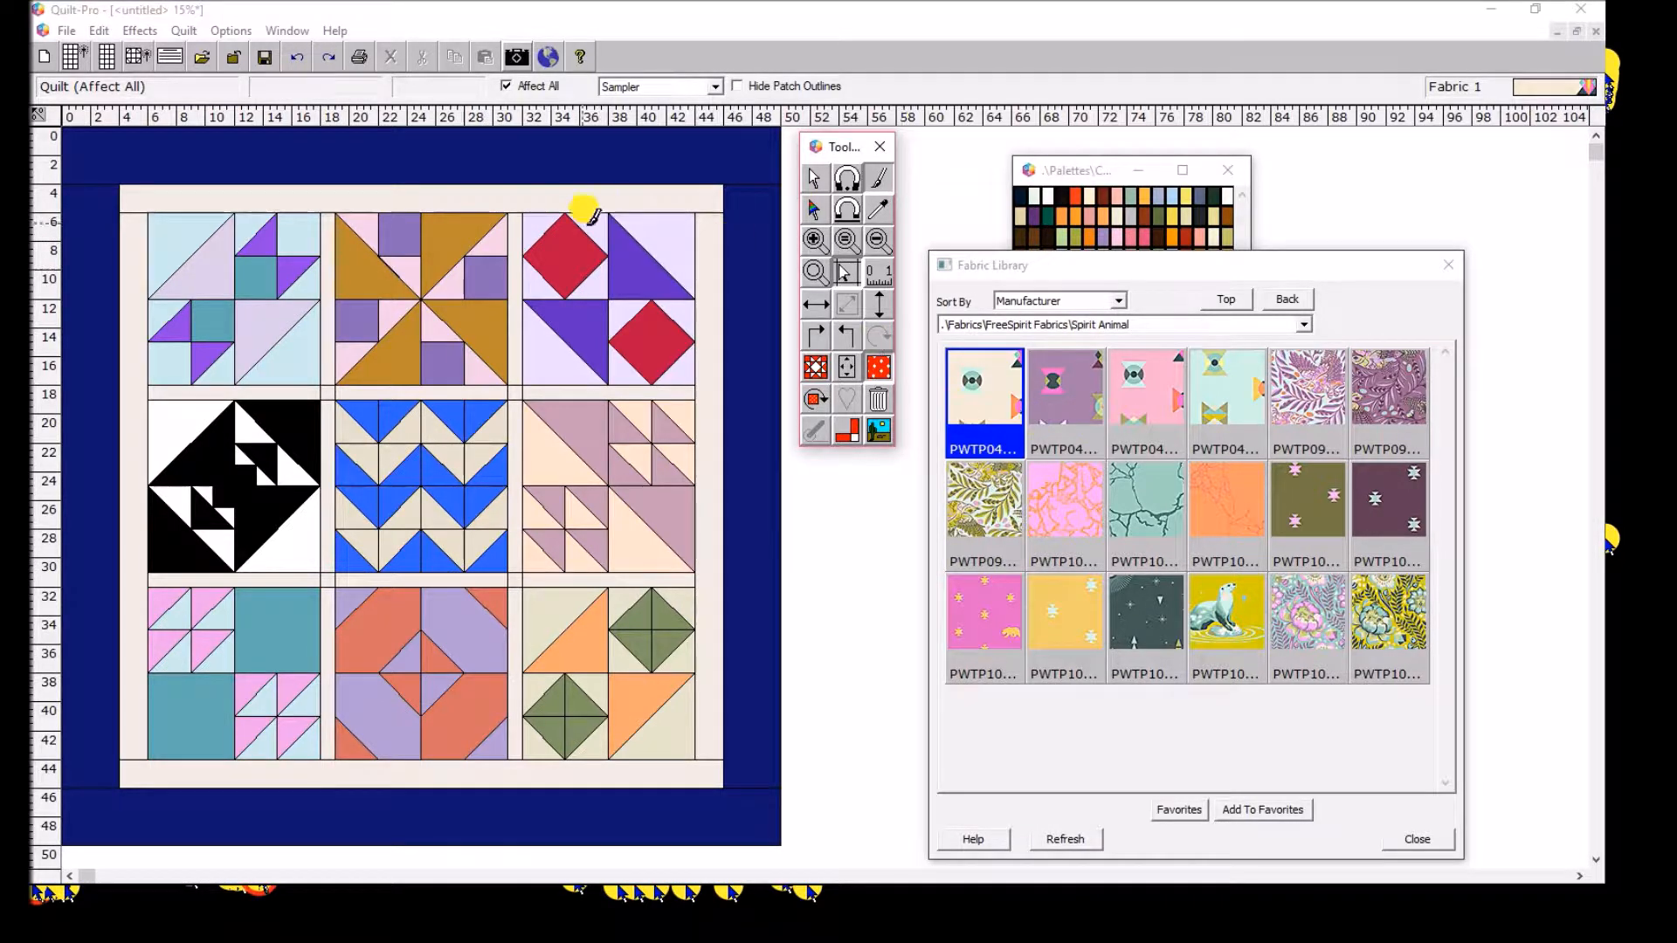
{"action": "left_click", "coordinate": [553, 186]}
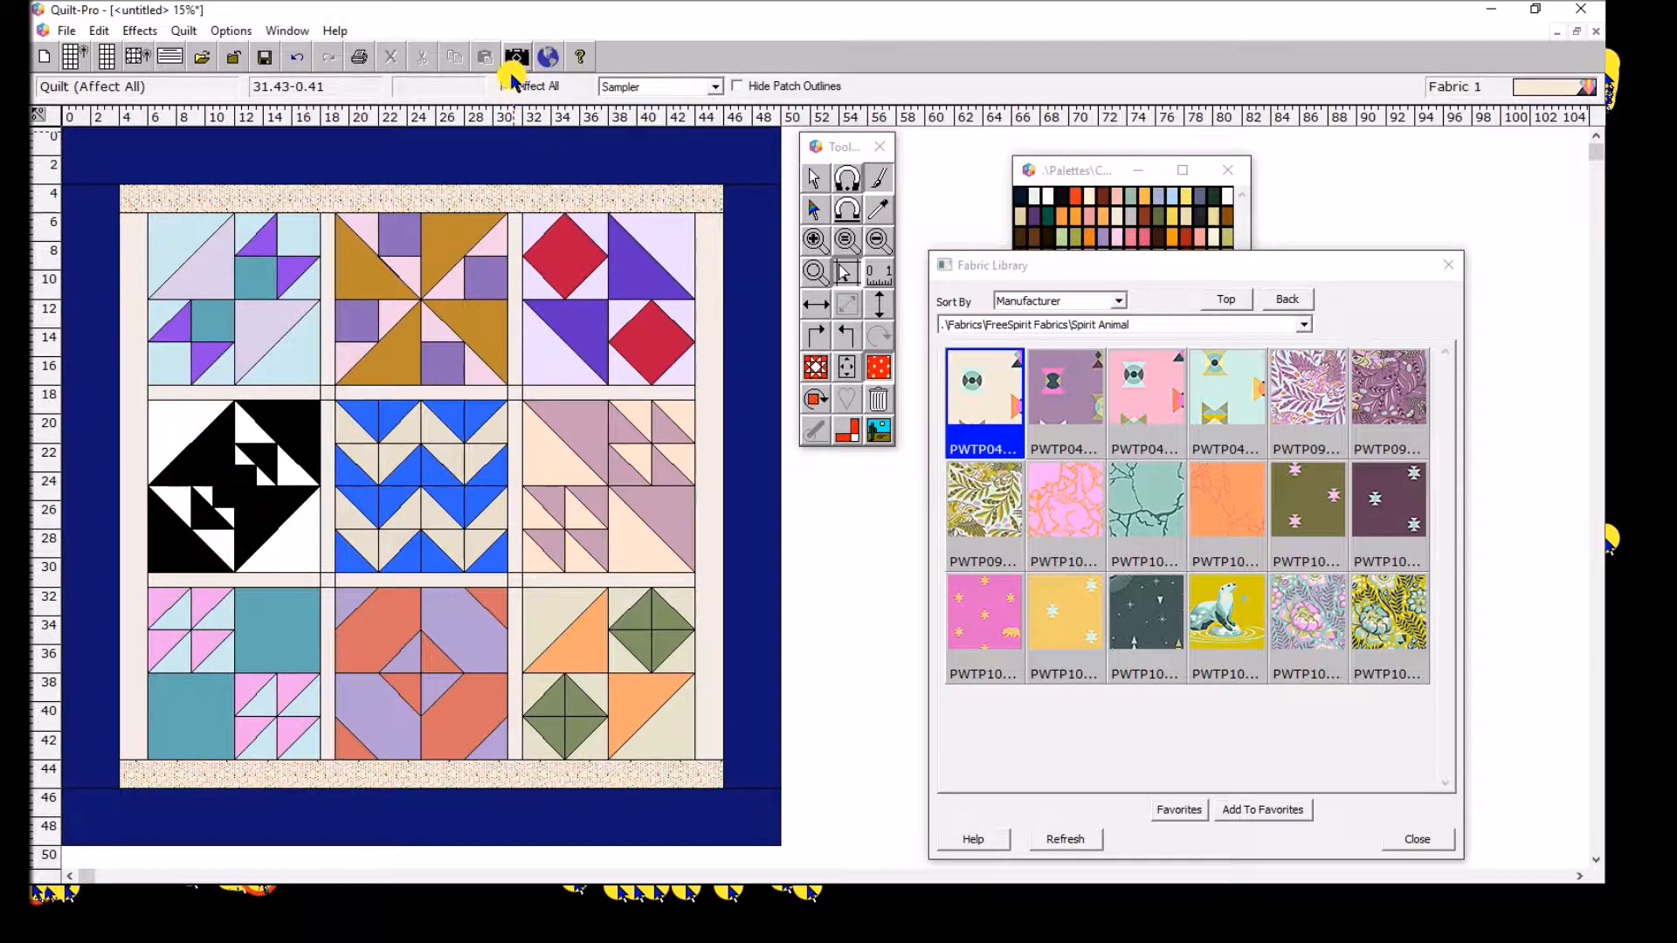
{"action": "left_click", "coordinate": [512, 225]}
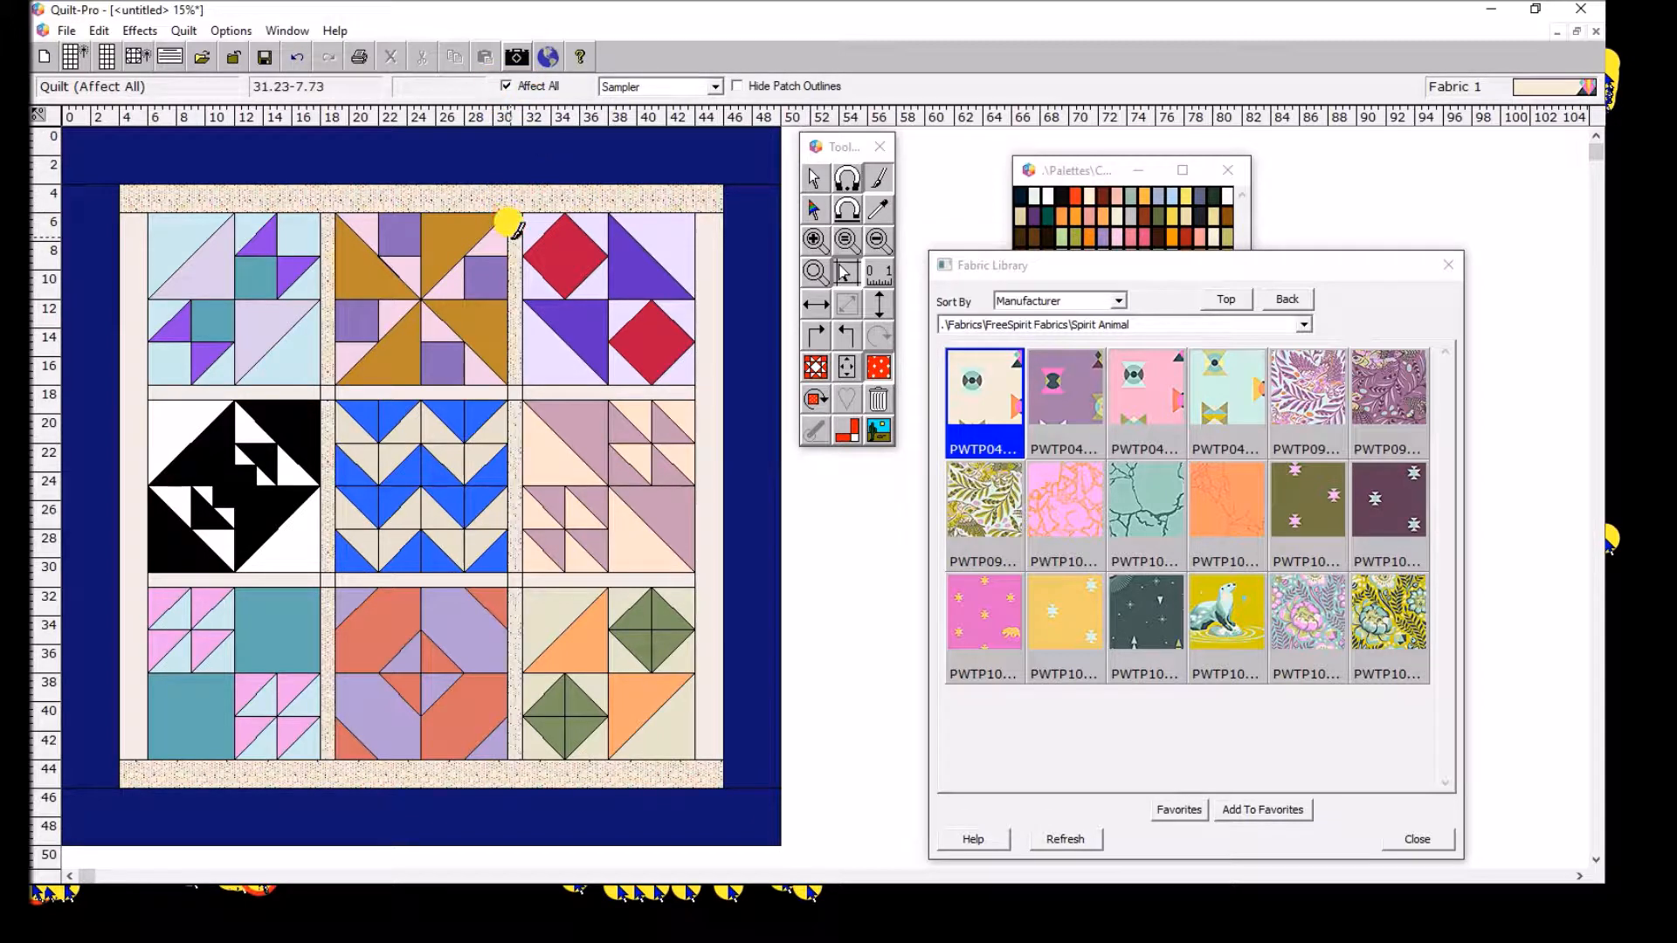
{"action": "left_click", "coordinate": [538, 388]}
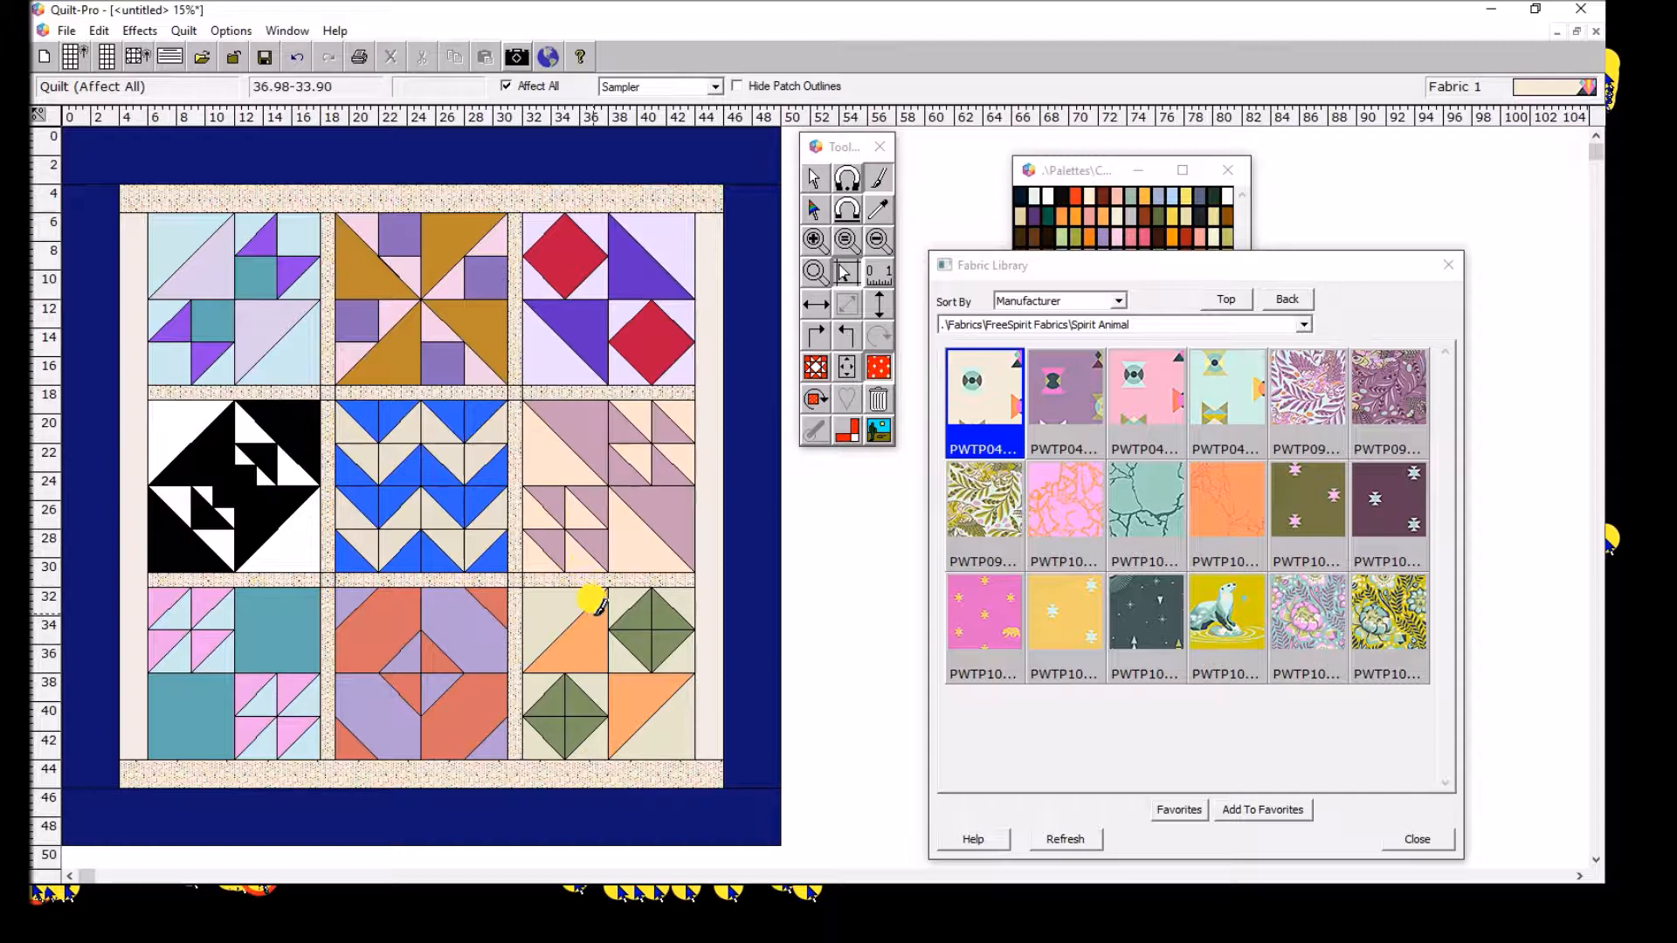
{"action": "left_click", "coordinate": [703, 697]}
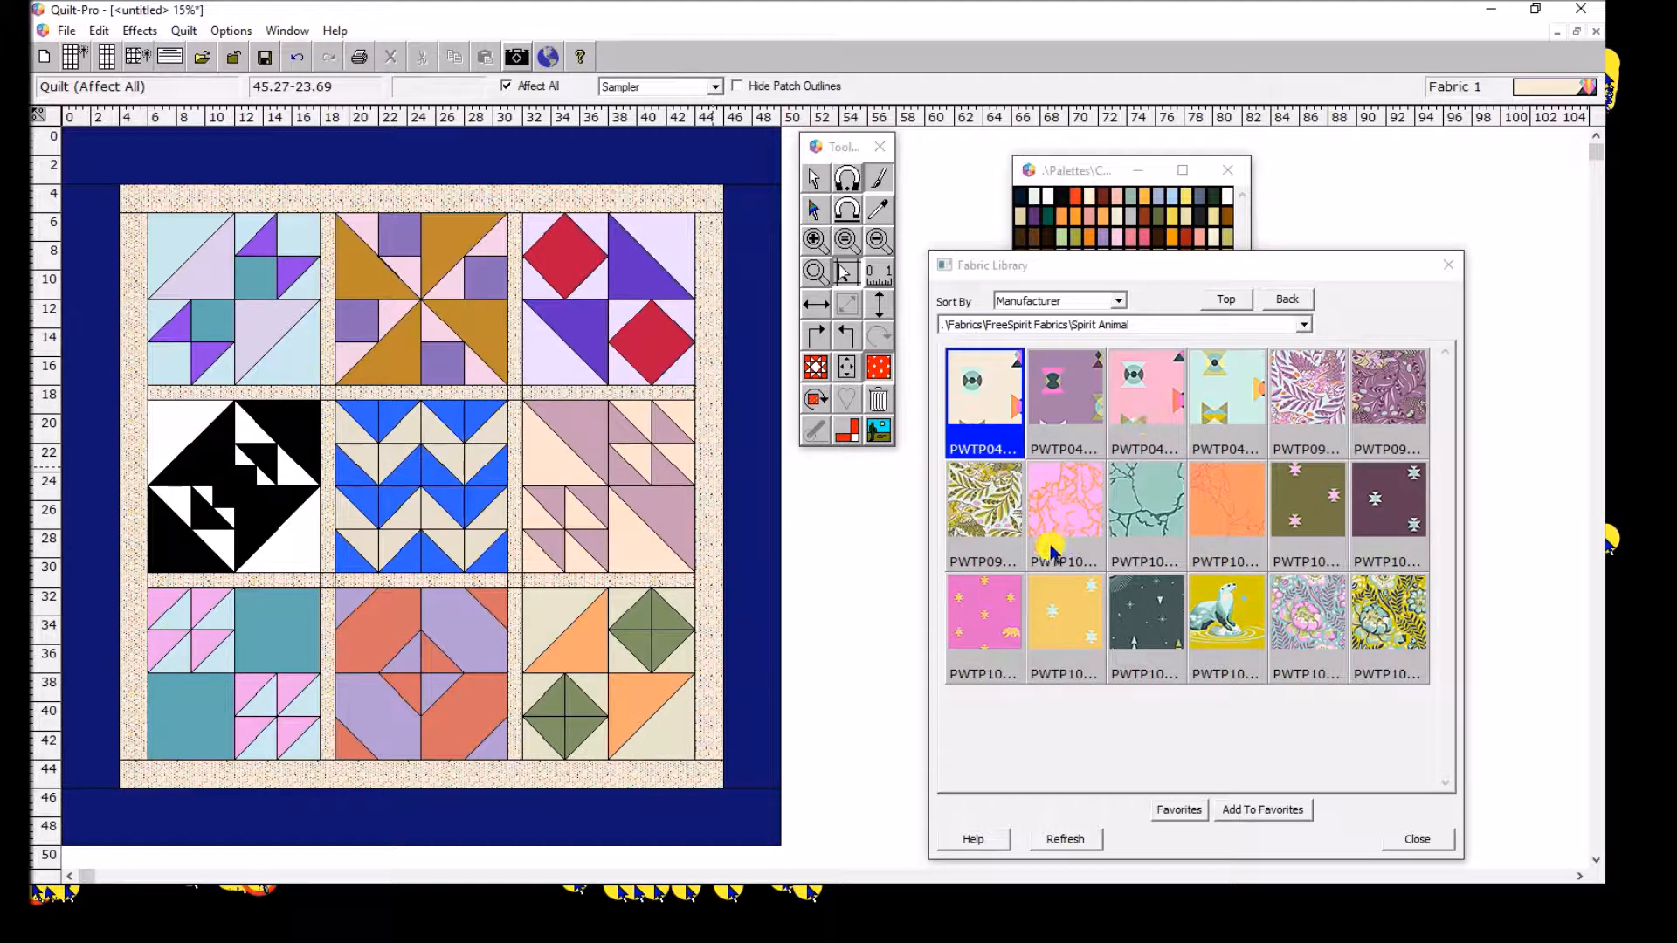
Paint the sashing cornerstones and all outer border strips with the bright pink Spirit Animal fabric
{"action": "left_click", "coordinate": [1005, 622]}
{"action": "left_click", "coordinate": [522, 383]}
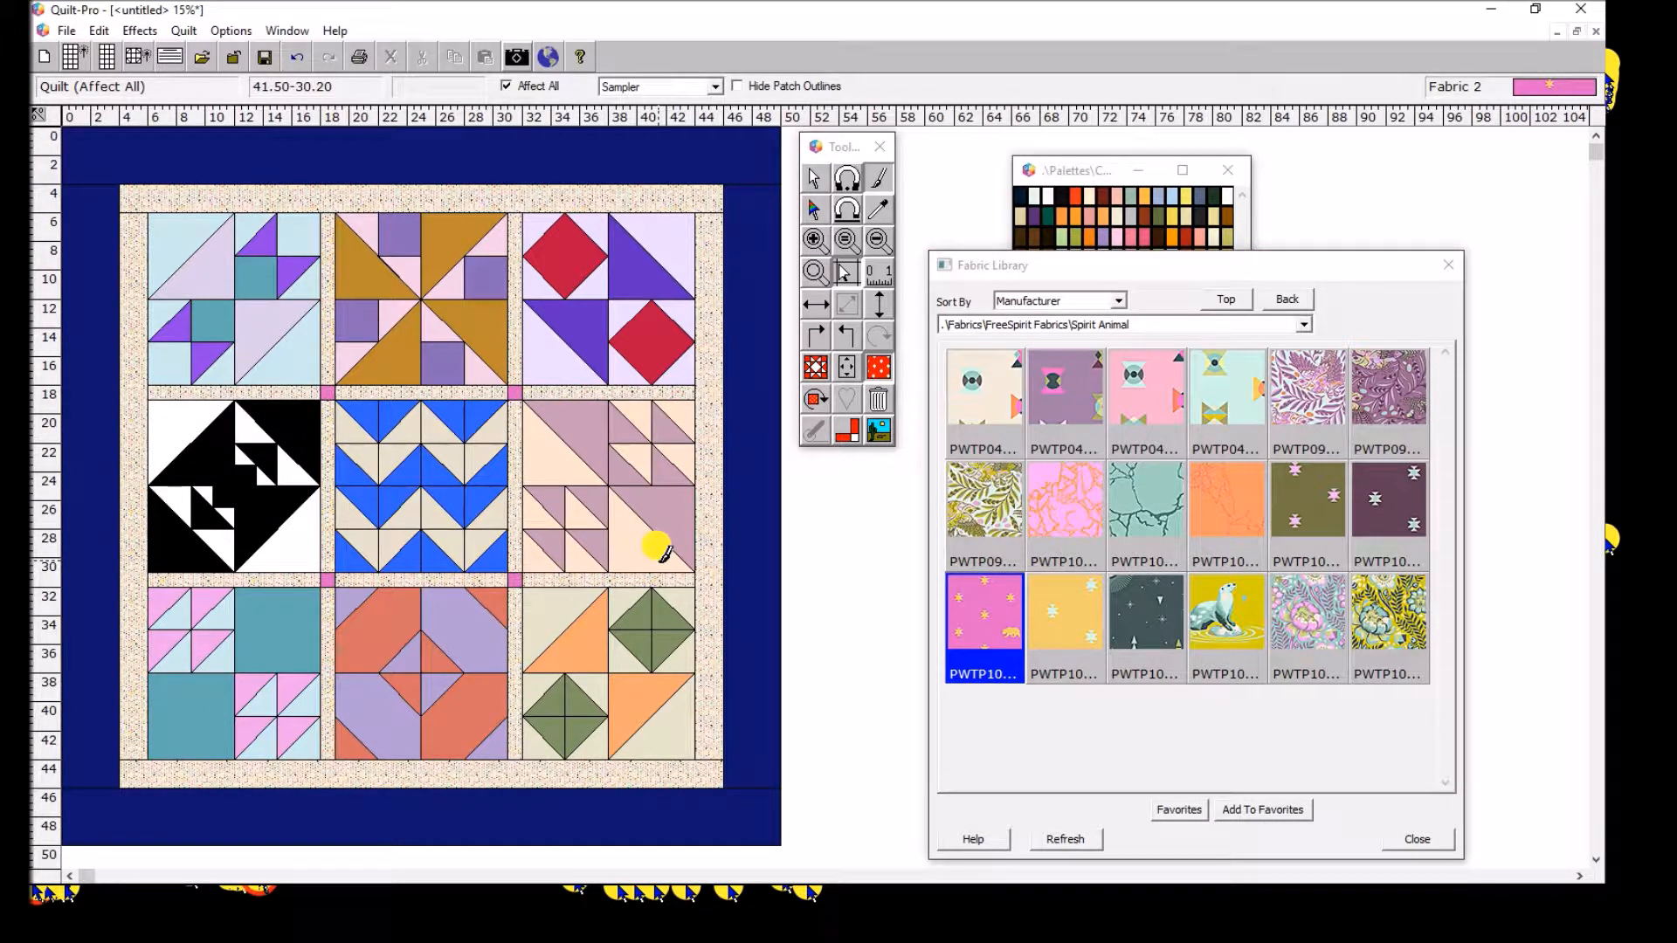
{"action": "left_click", "coordinate": [622, 140]}
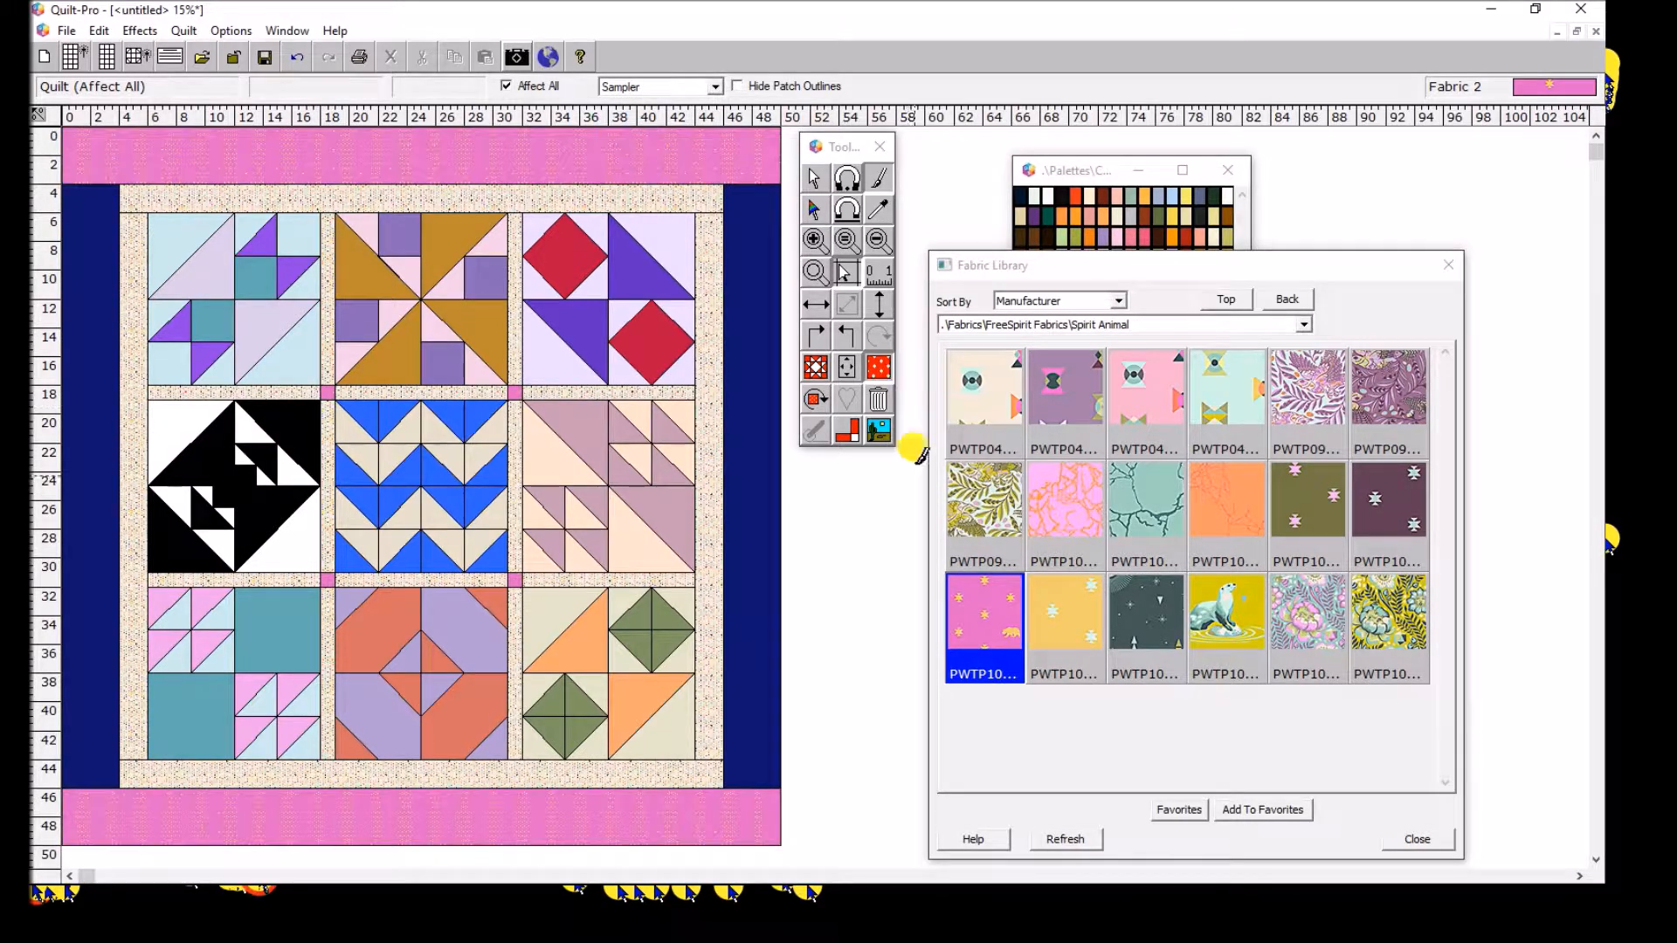
{"action": "left_click", "coordinate": [741, 458]}
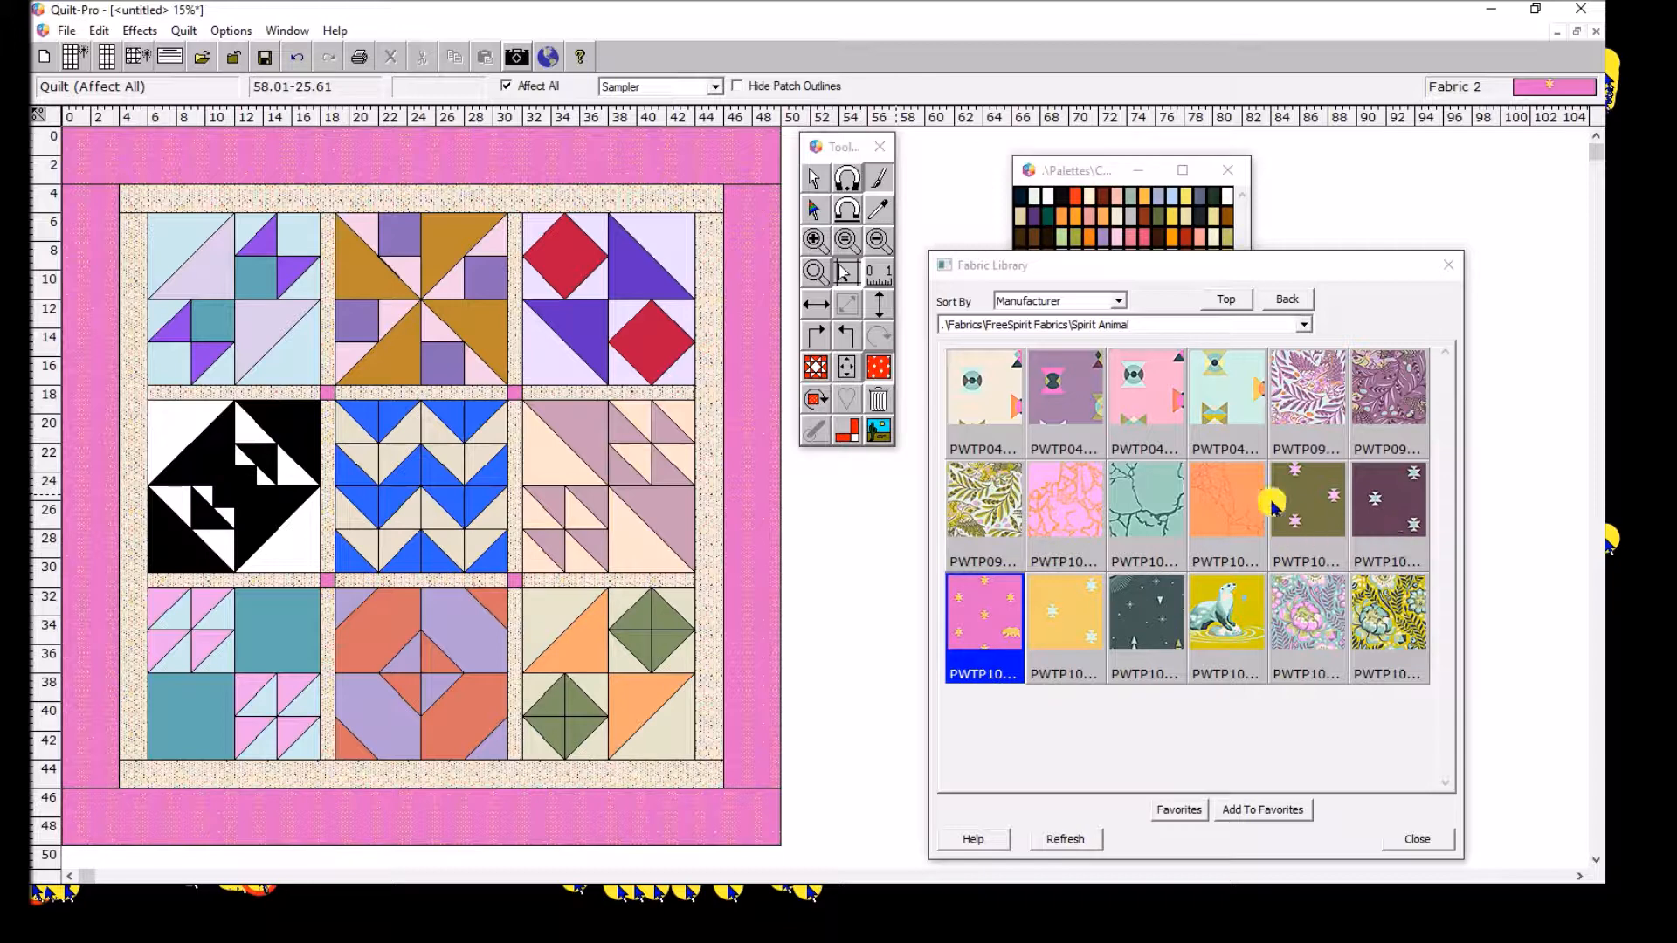
Apply the orange Spirit Animal fabric to the orange triangles of the lower-right block and the small lavender triangles of the bottom-row middle block
{"action": "left_click", "coordinate": [1243, 500]}
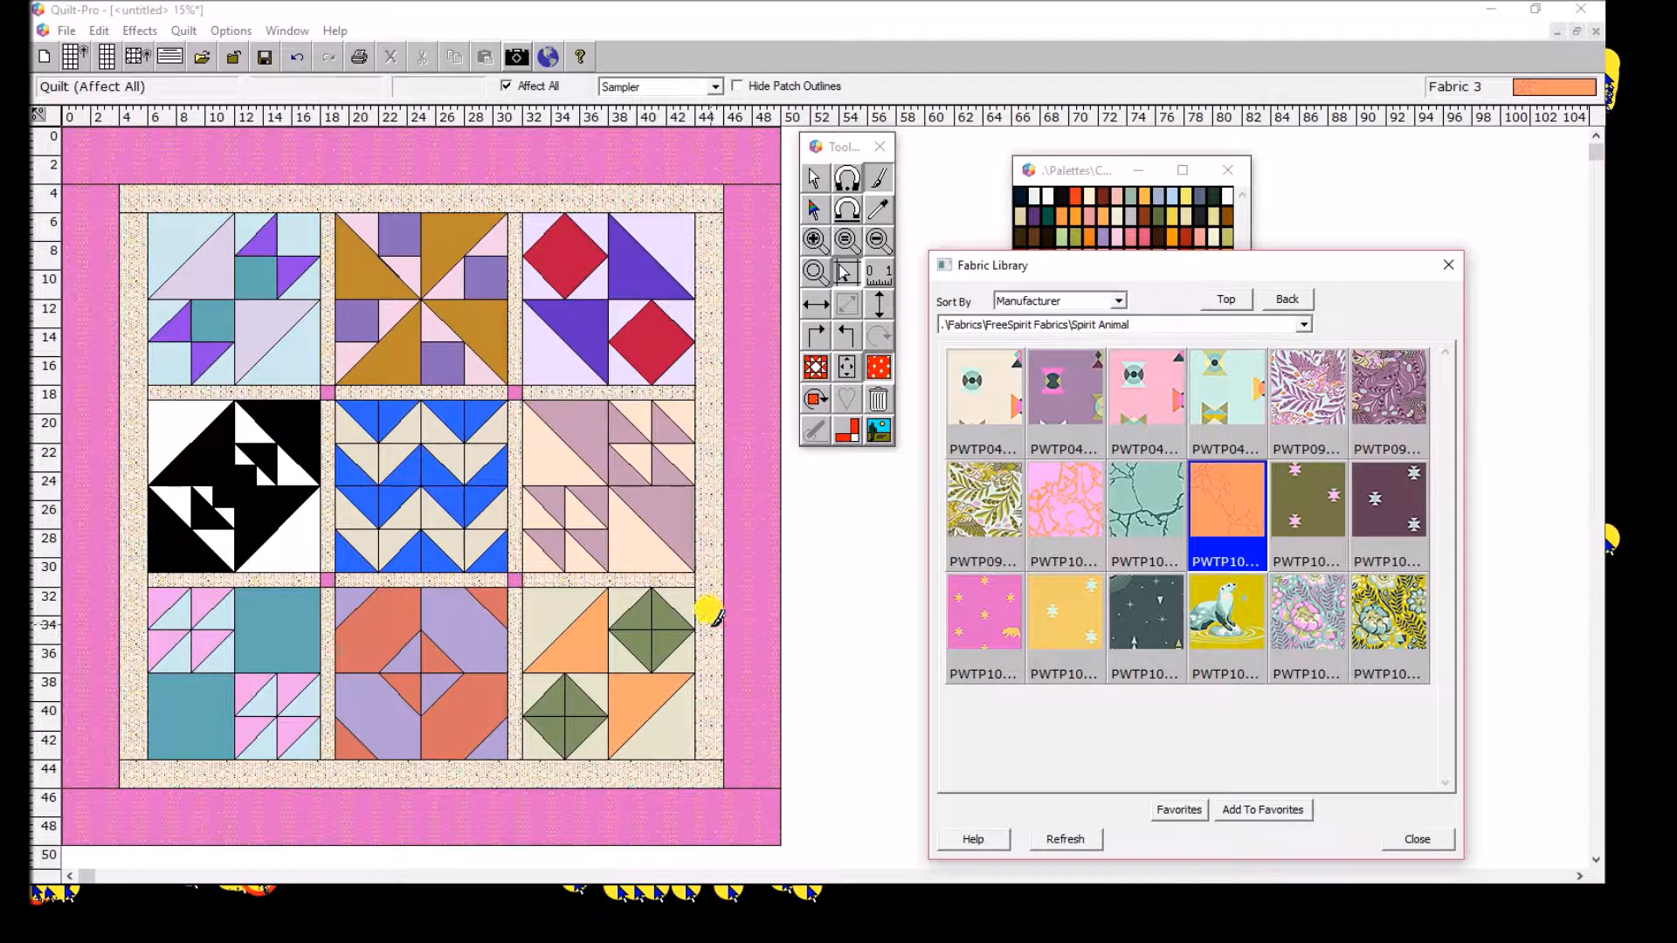
{"action": "left_click", "coordinate": [641, 690]}
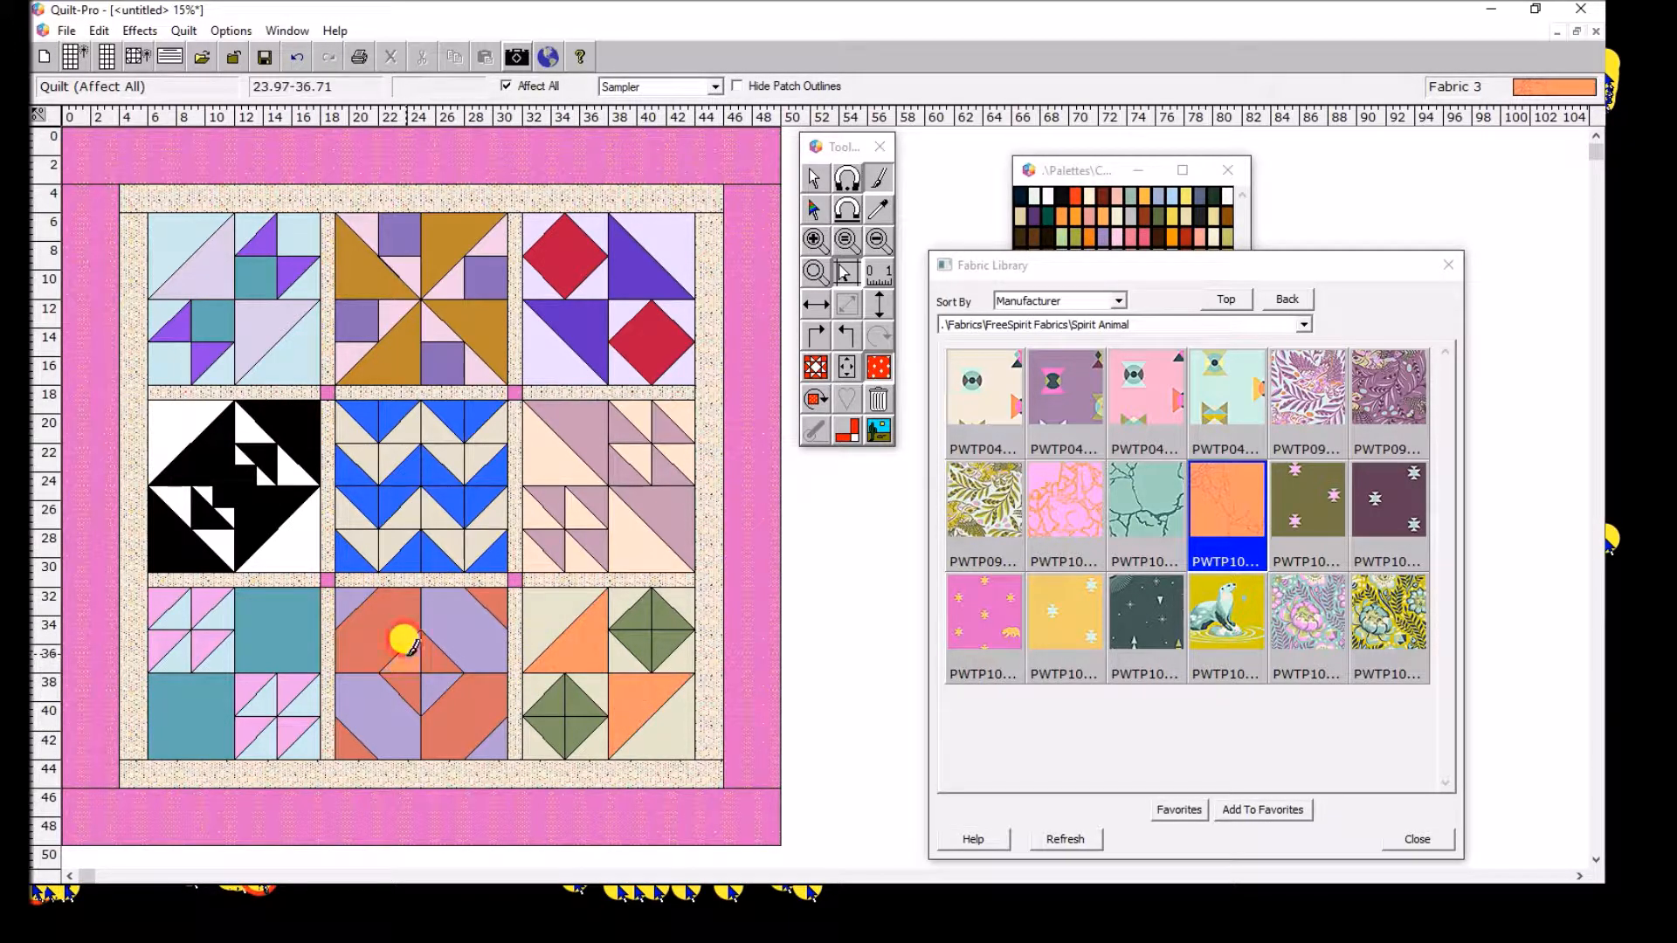
{"action": "left_click", "coordinate": [441, 661]}
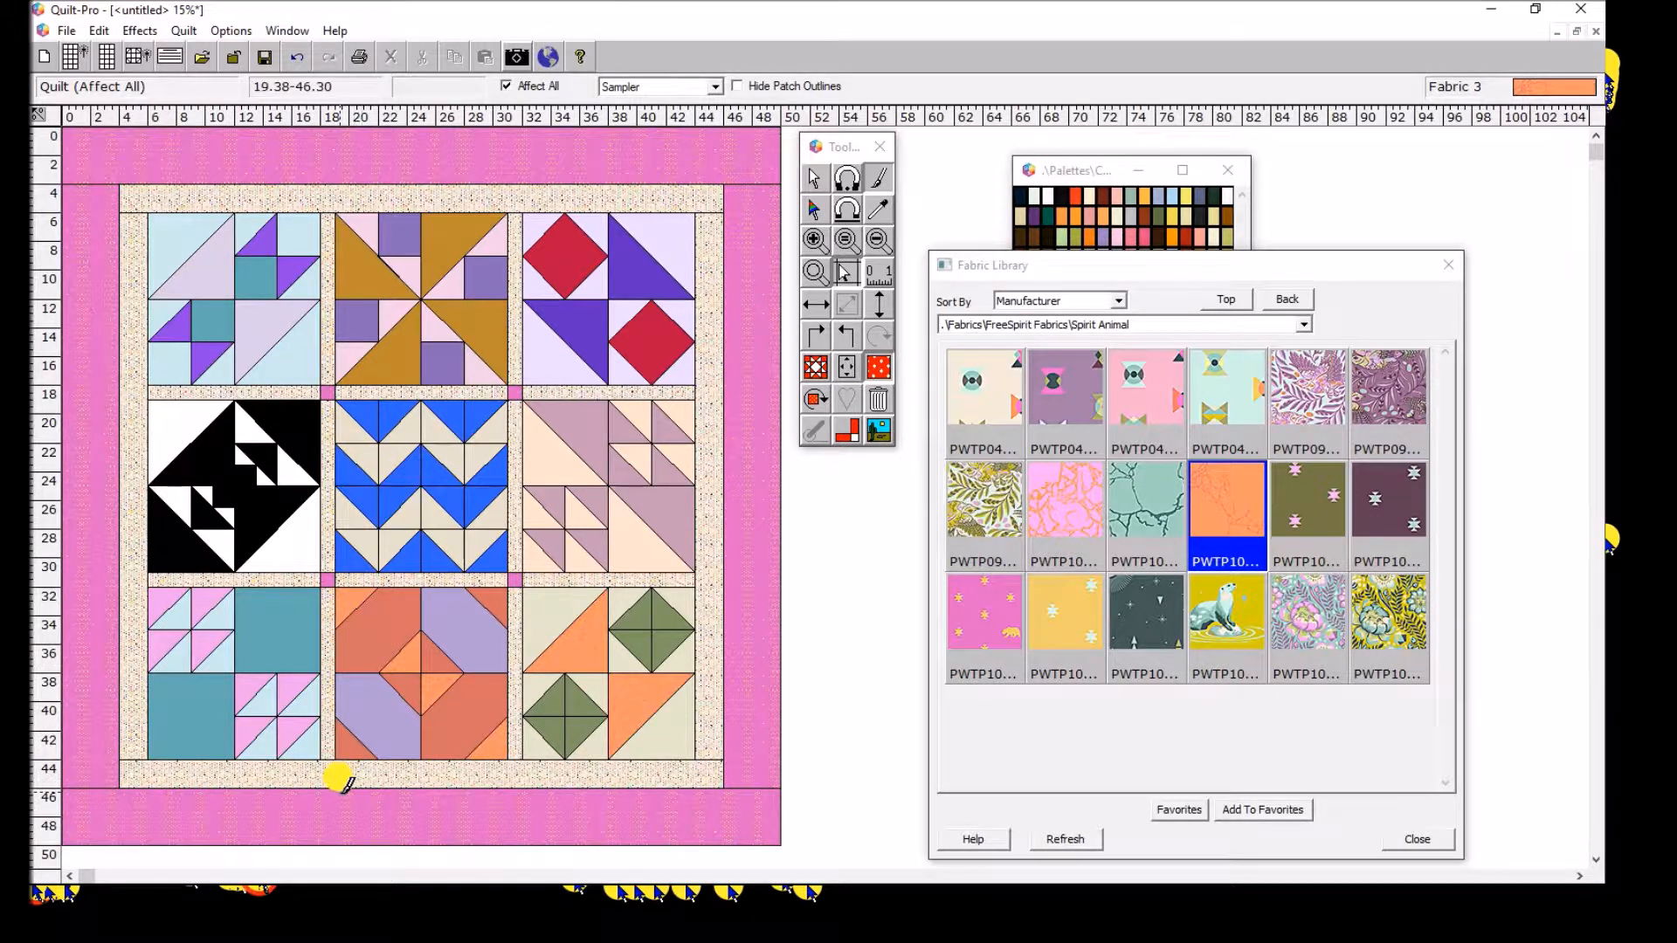
Paint the small white triangles inside the black-and-white block with the orange fabric
{"action": "left_click", "coordinate": [212, 548]}
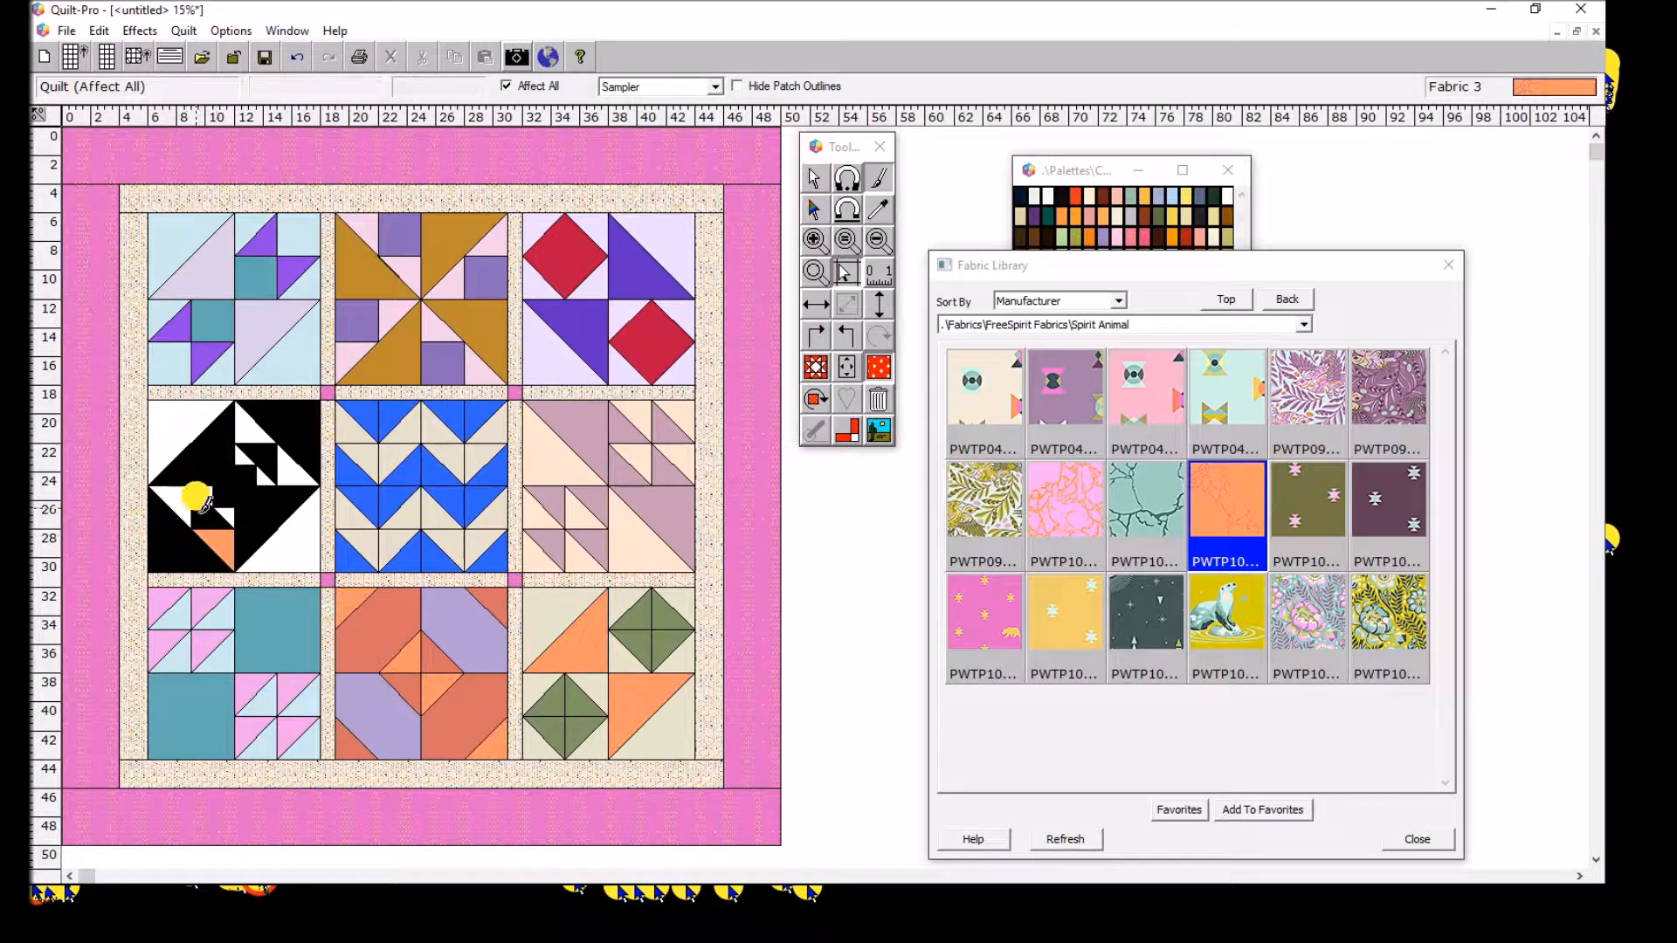
{"action": "left_click", "coordinate": [179, 483]}
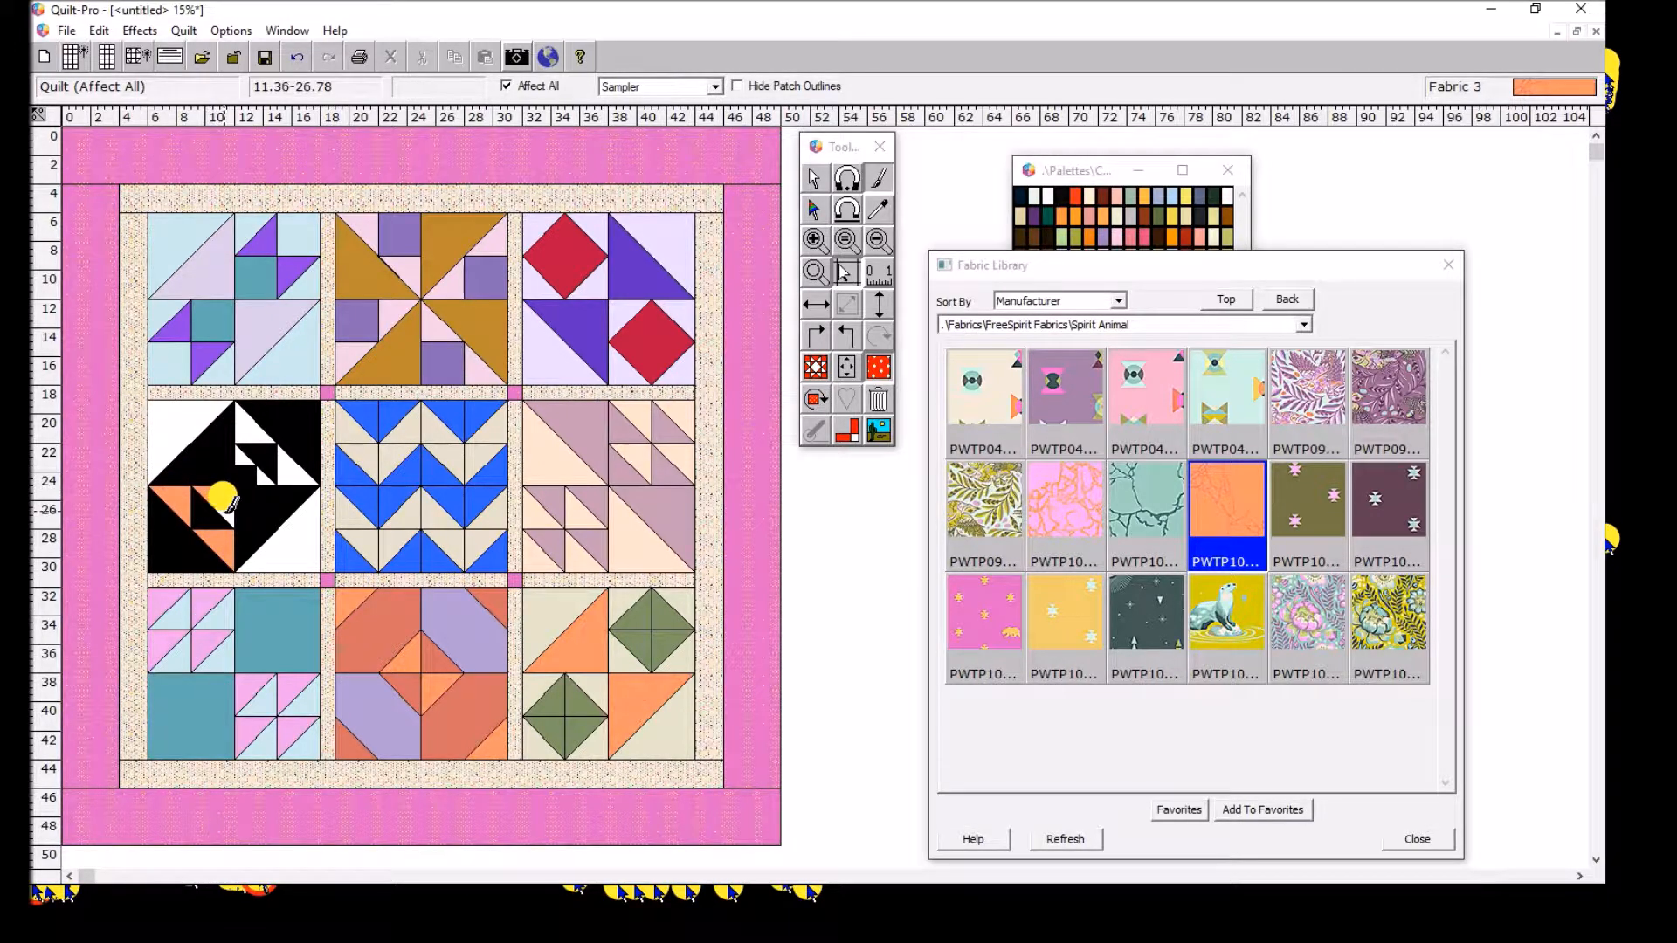
{"action": "left_click", "coordinate": [247, 476]}
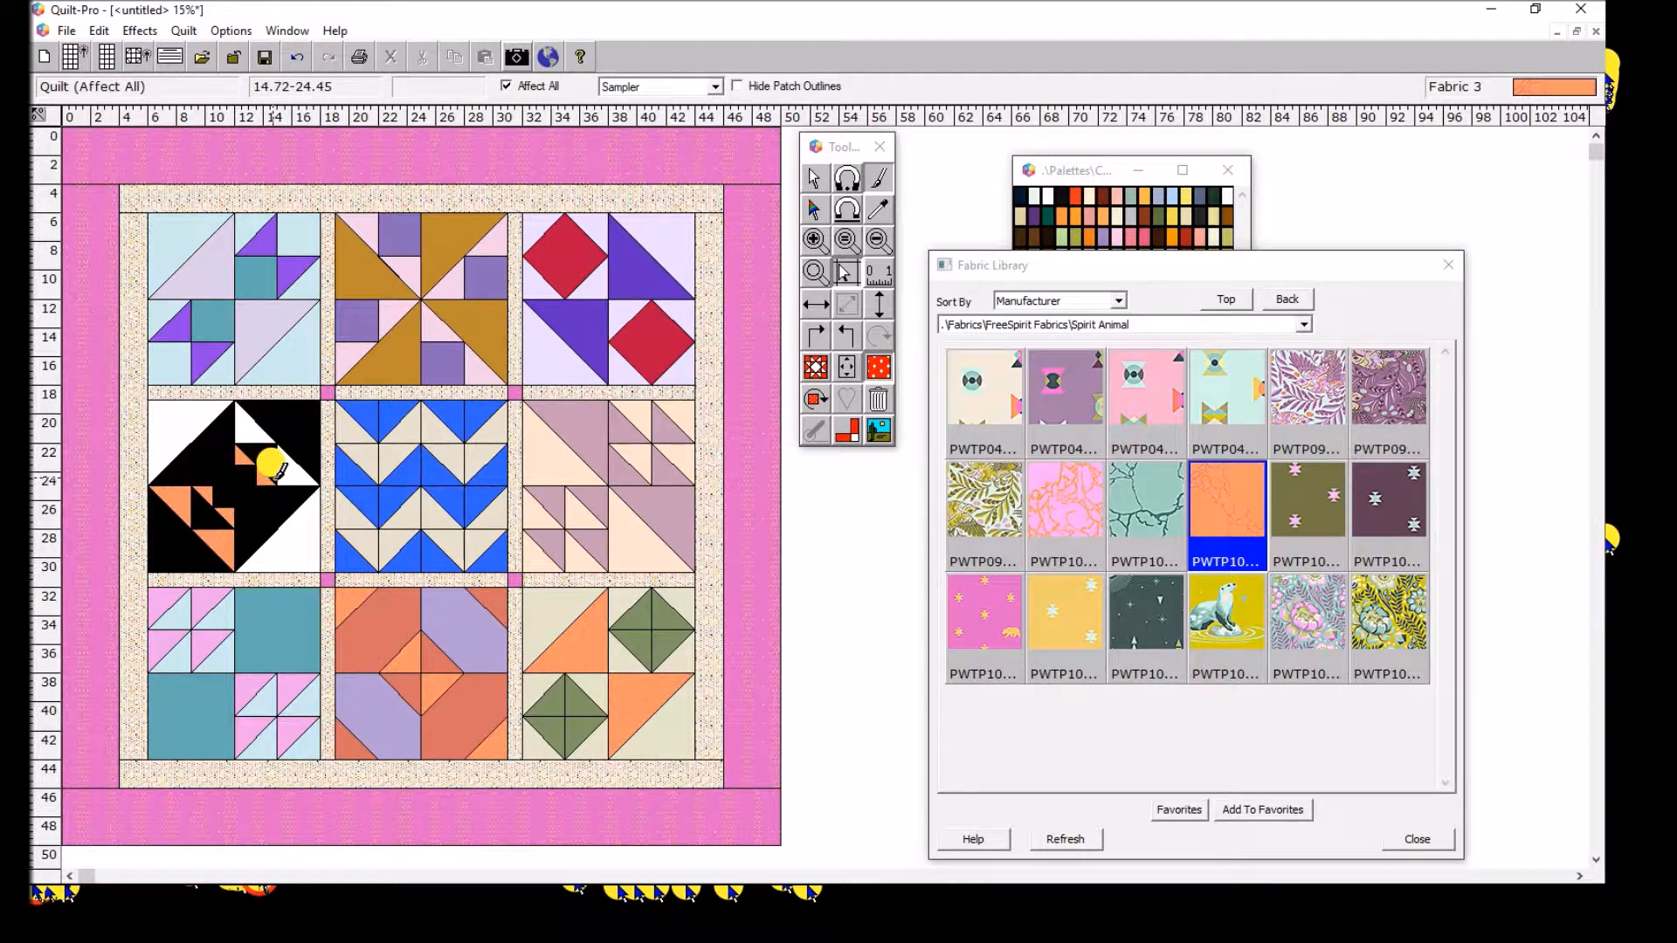
{"action": "left_click", "coordinate": [292, 460]}
{"action": "left_click", "coordinate": [248, 416]}
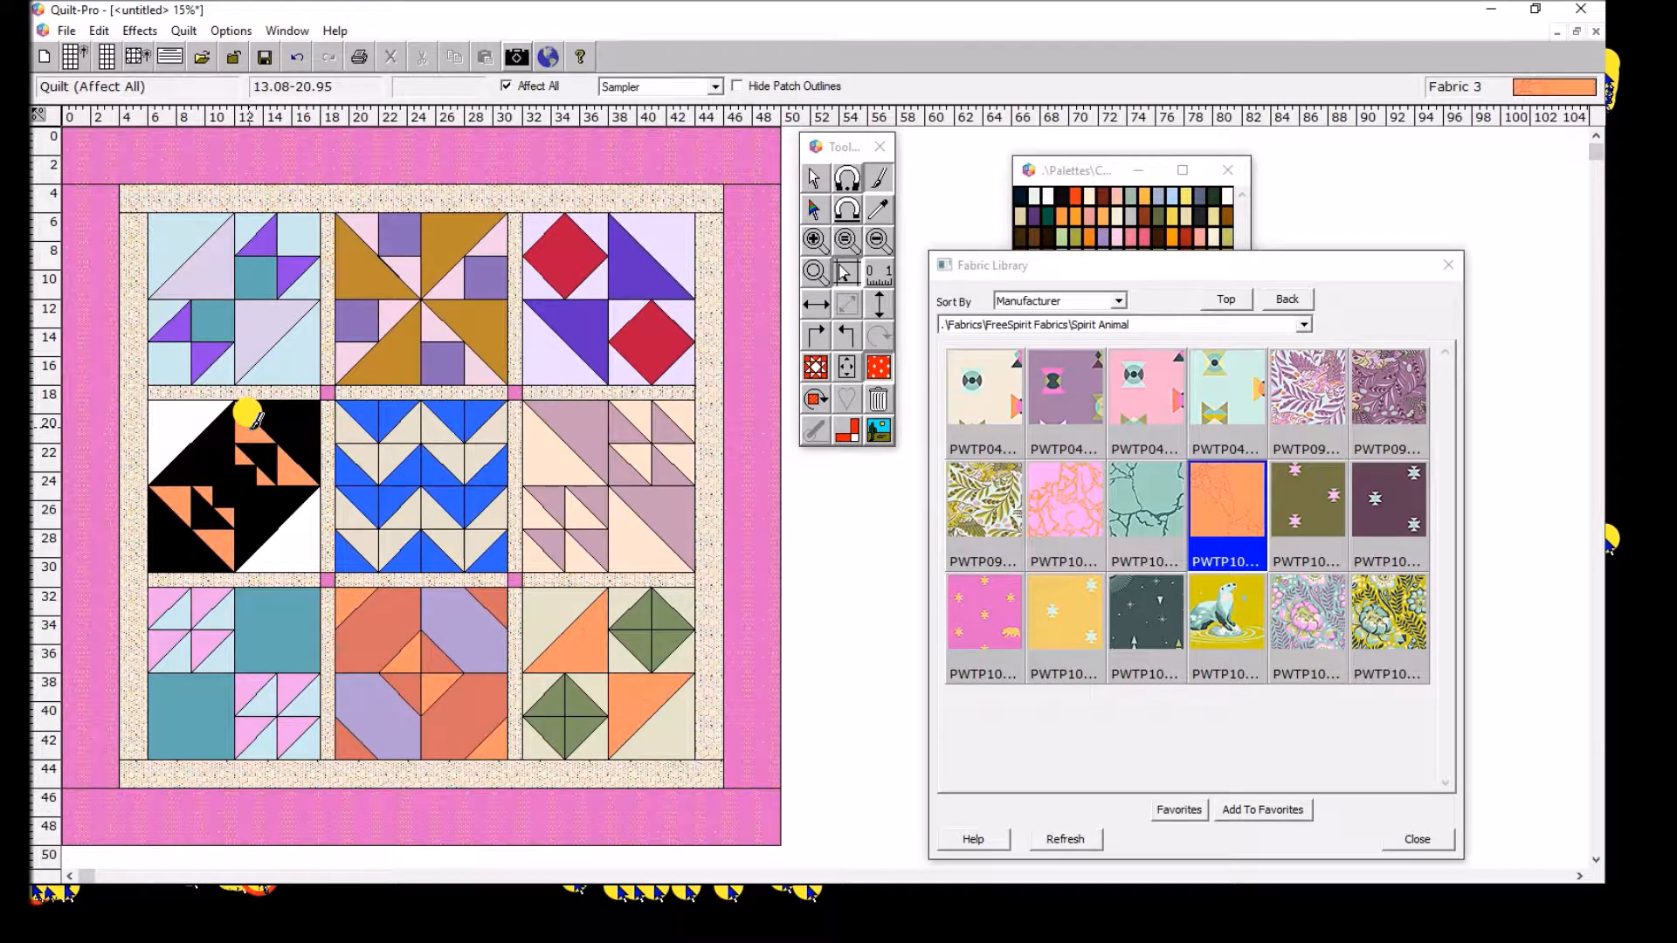
Paint the beige triangles in the second row of the quilt's center chevron block with the orange fabric
{"action": "left_click", "coordinate": [392, 450]}
{"action": "left_click", "coordinate": [442, 450]}
{"action": "left_click", "coordinate": [475, 451]}
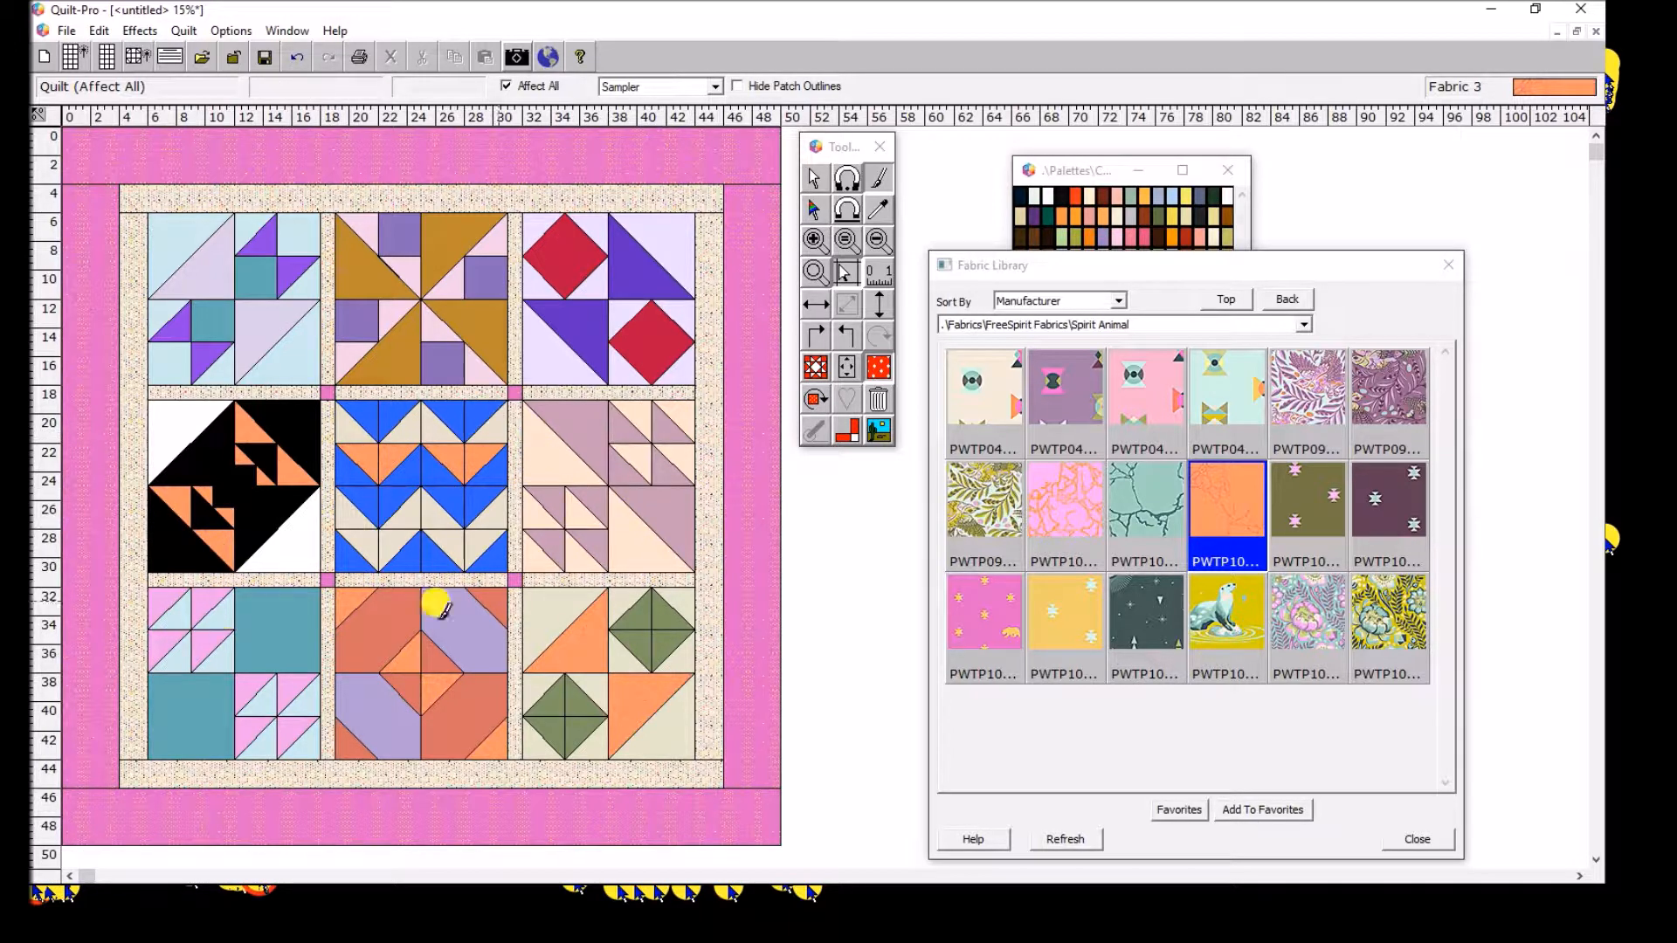
Paint the lavender corner triangles around both red diamonds of the upper-right block with the orange Spirit Animal fabric
{"action": "left_click", "coordinate": [588, 284]}
{"action": "left_click", "coordinate": [625, 316]}
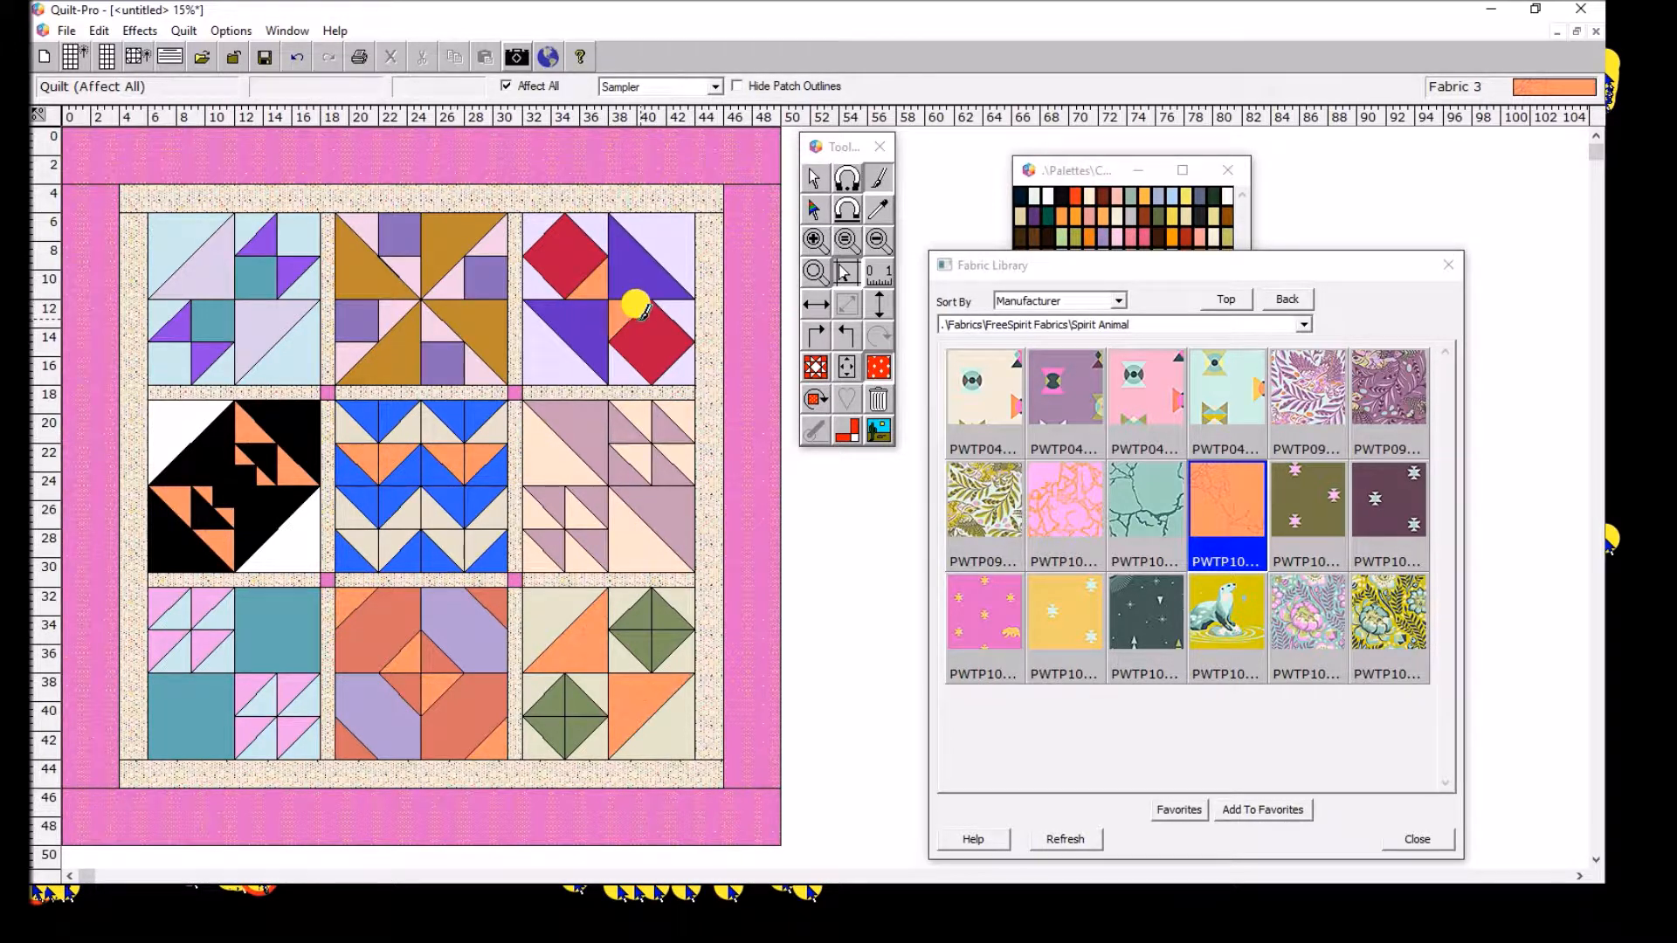
{"action": "left_click", "coordinate": [681, 311]}
{"action": "left_click", "coordinate": [684, 369]}
{"action": "left_click", "coordinate": [626, 369]}
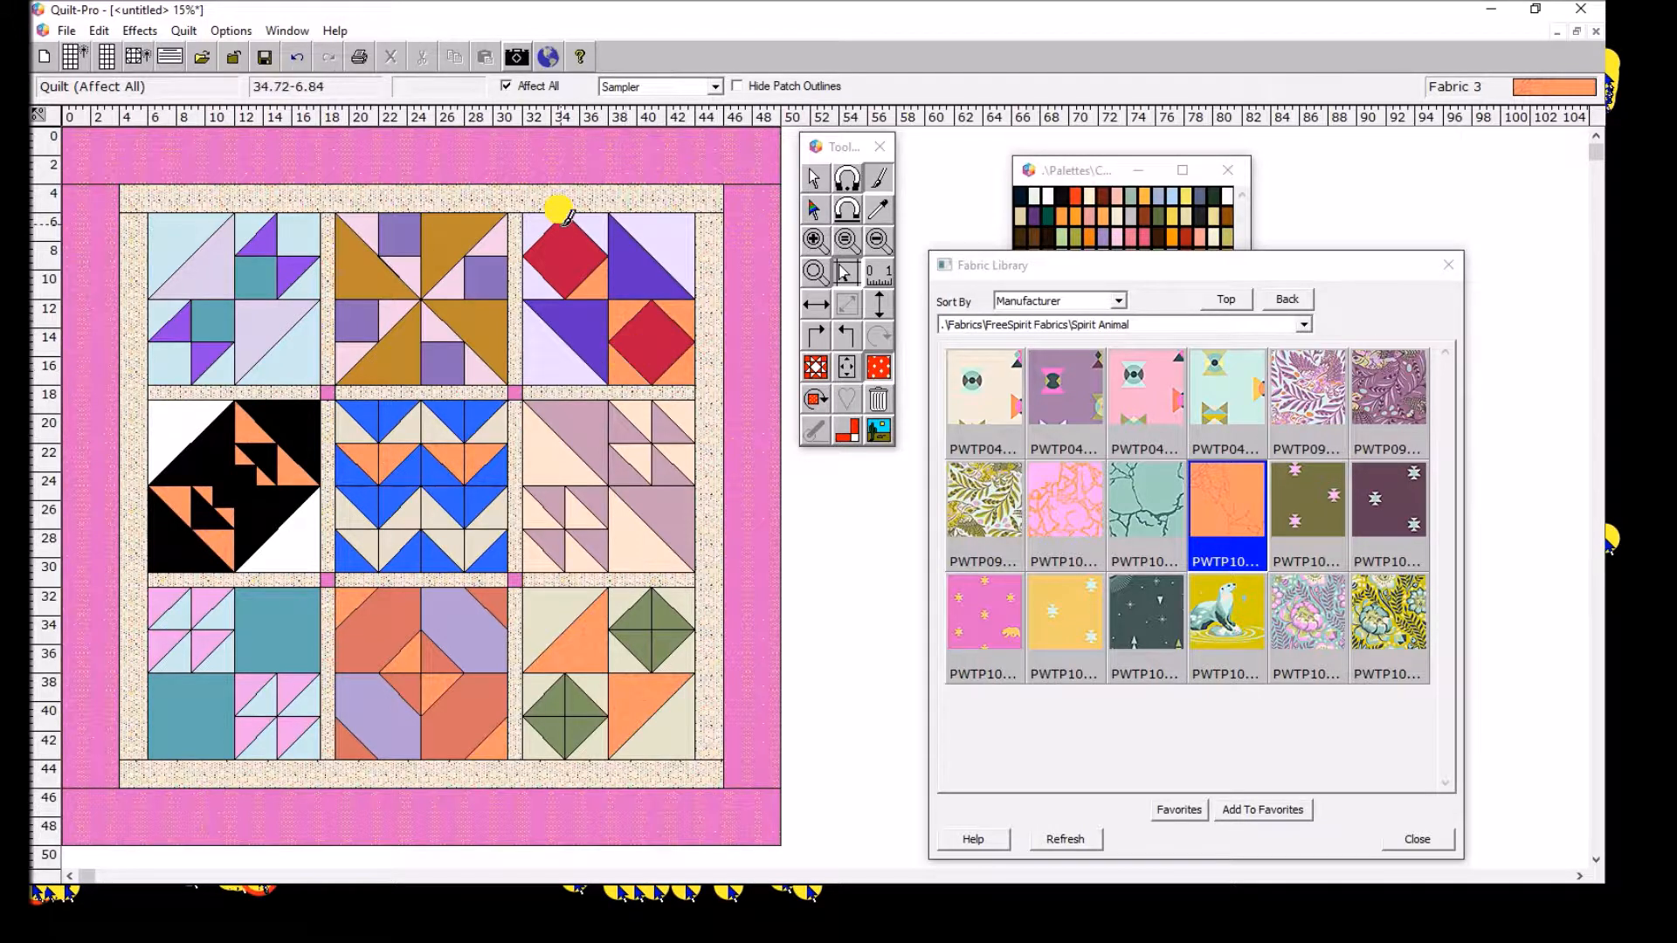
{"action": "left_click", "coordinate": [543, 283]}
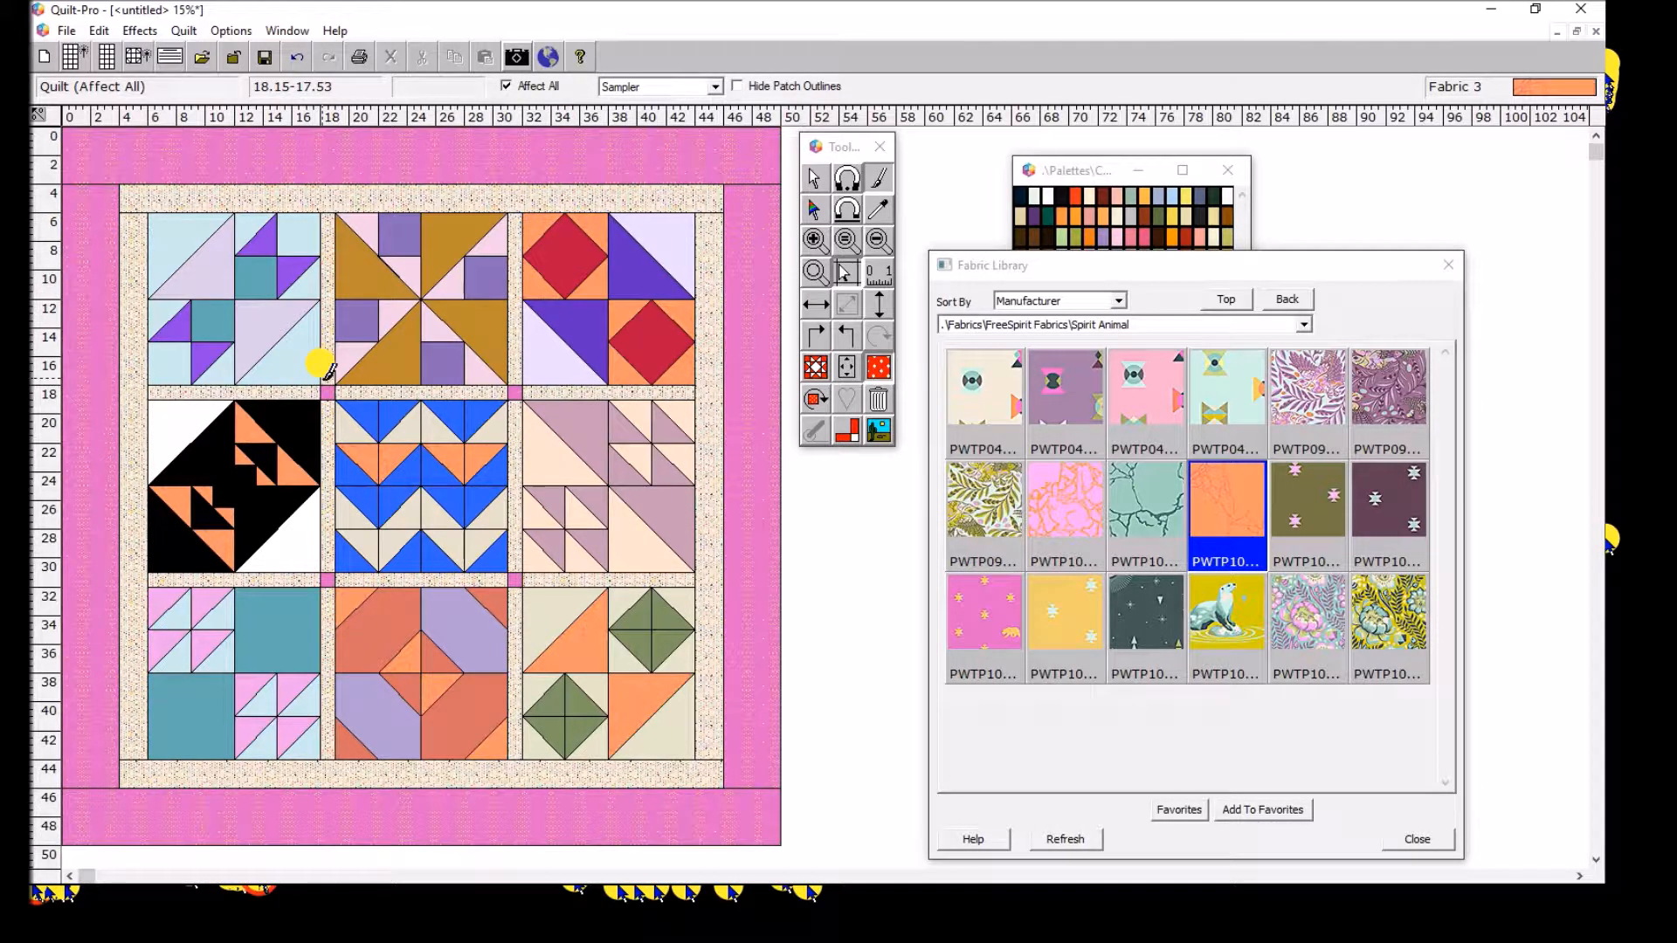
Apply the orange fabric to the teal squares of the upper-left block and small cream triangles of the middle-row right block
{"action": "left_click", "coordinate": [214, 319]}
{"action": "left_click", "coordinate": [256, 278]}
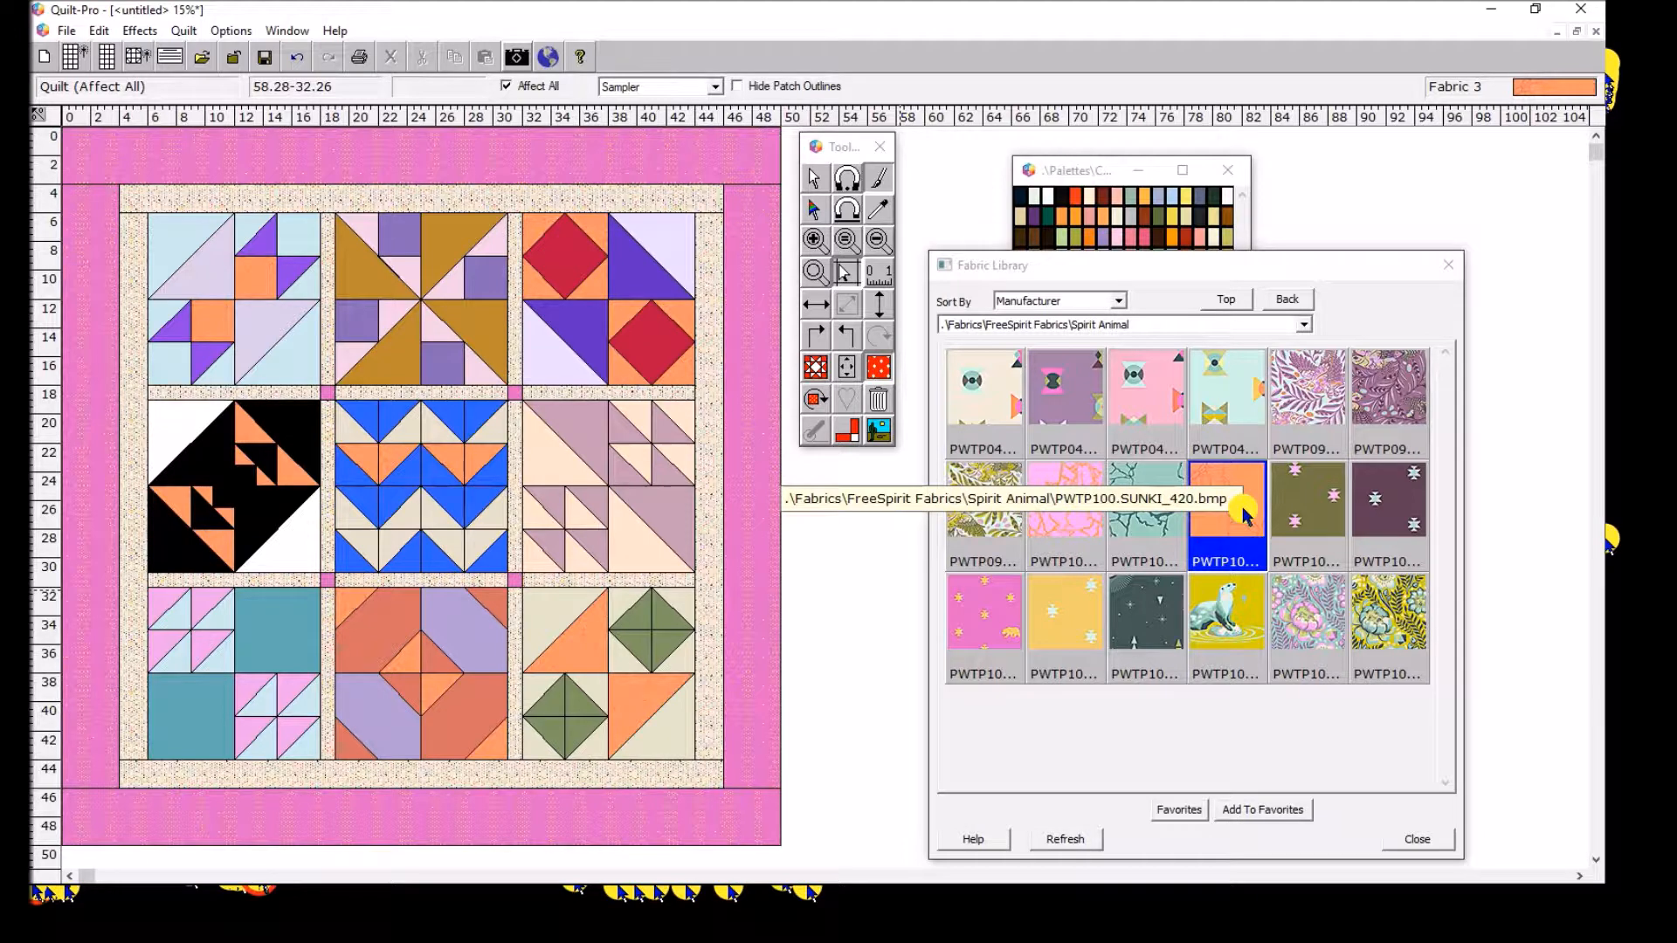
{"action": "left_click", "coordinate": [542, 537]}
{"action": "left_click", "coordinate": [618, 461]}
{"action": "left_click", "coordinate": [663, 422]}
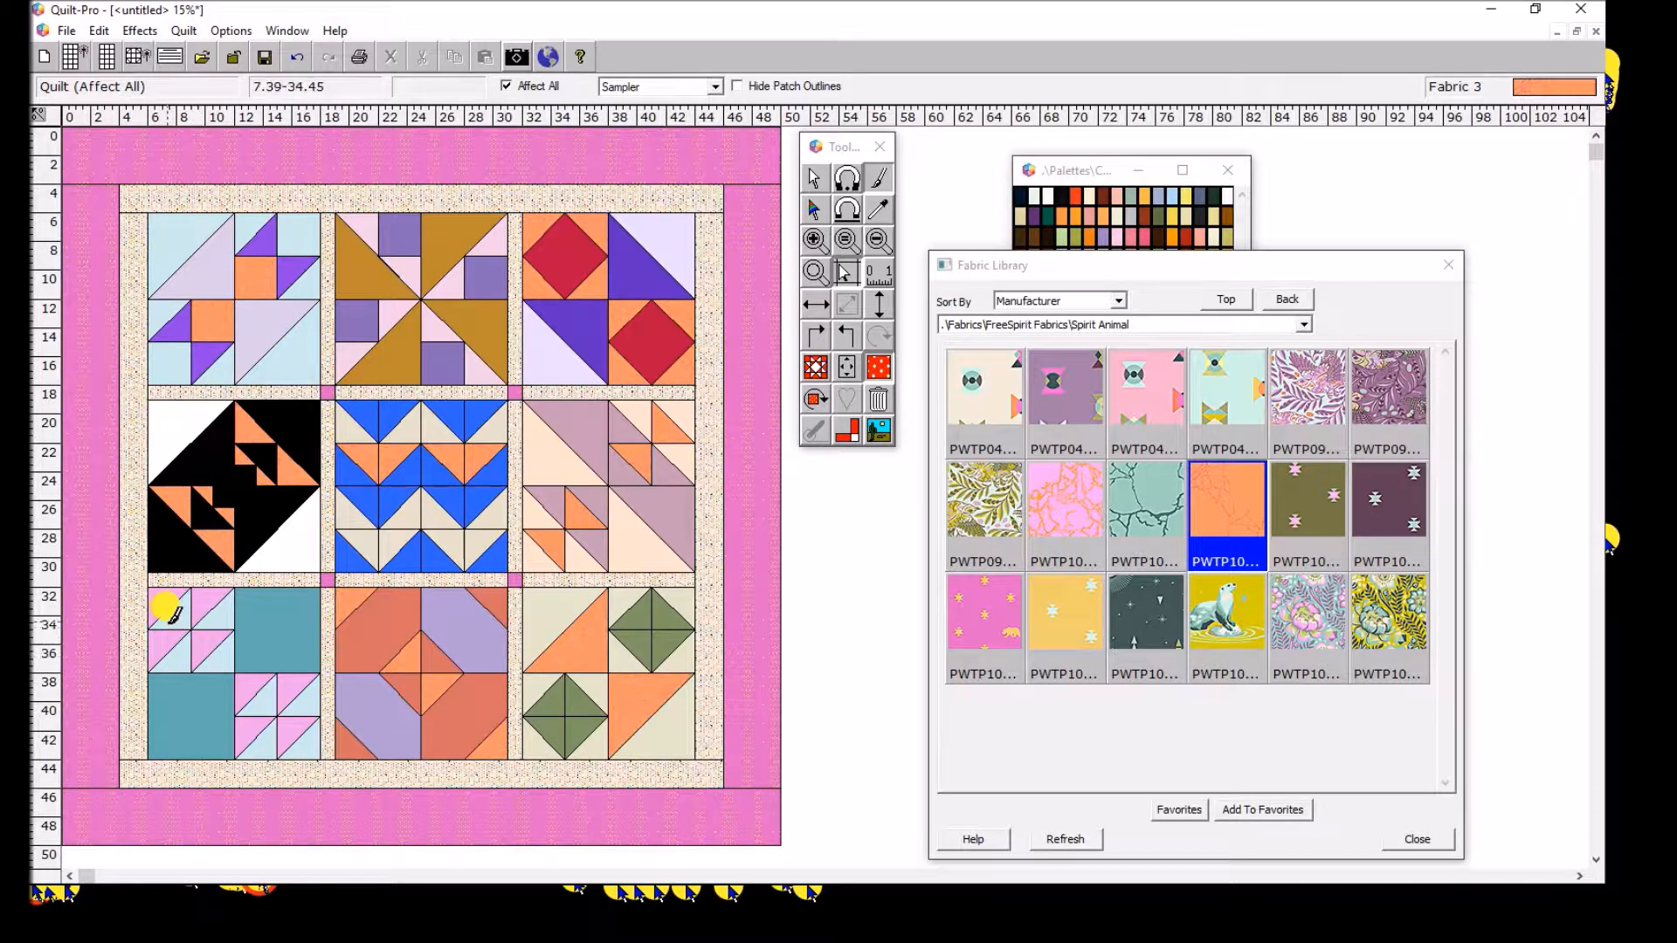
Paint light blue triangles in both pieced squares of the lower-left block with the orange fabric
{"action": "left_click", "coordinate": [180, 653]}
{"action": "left_click", "coordinate": [209, 613]}
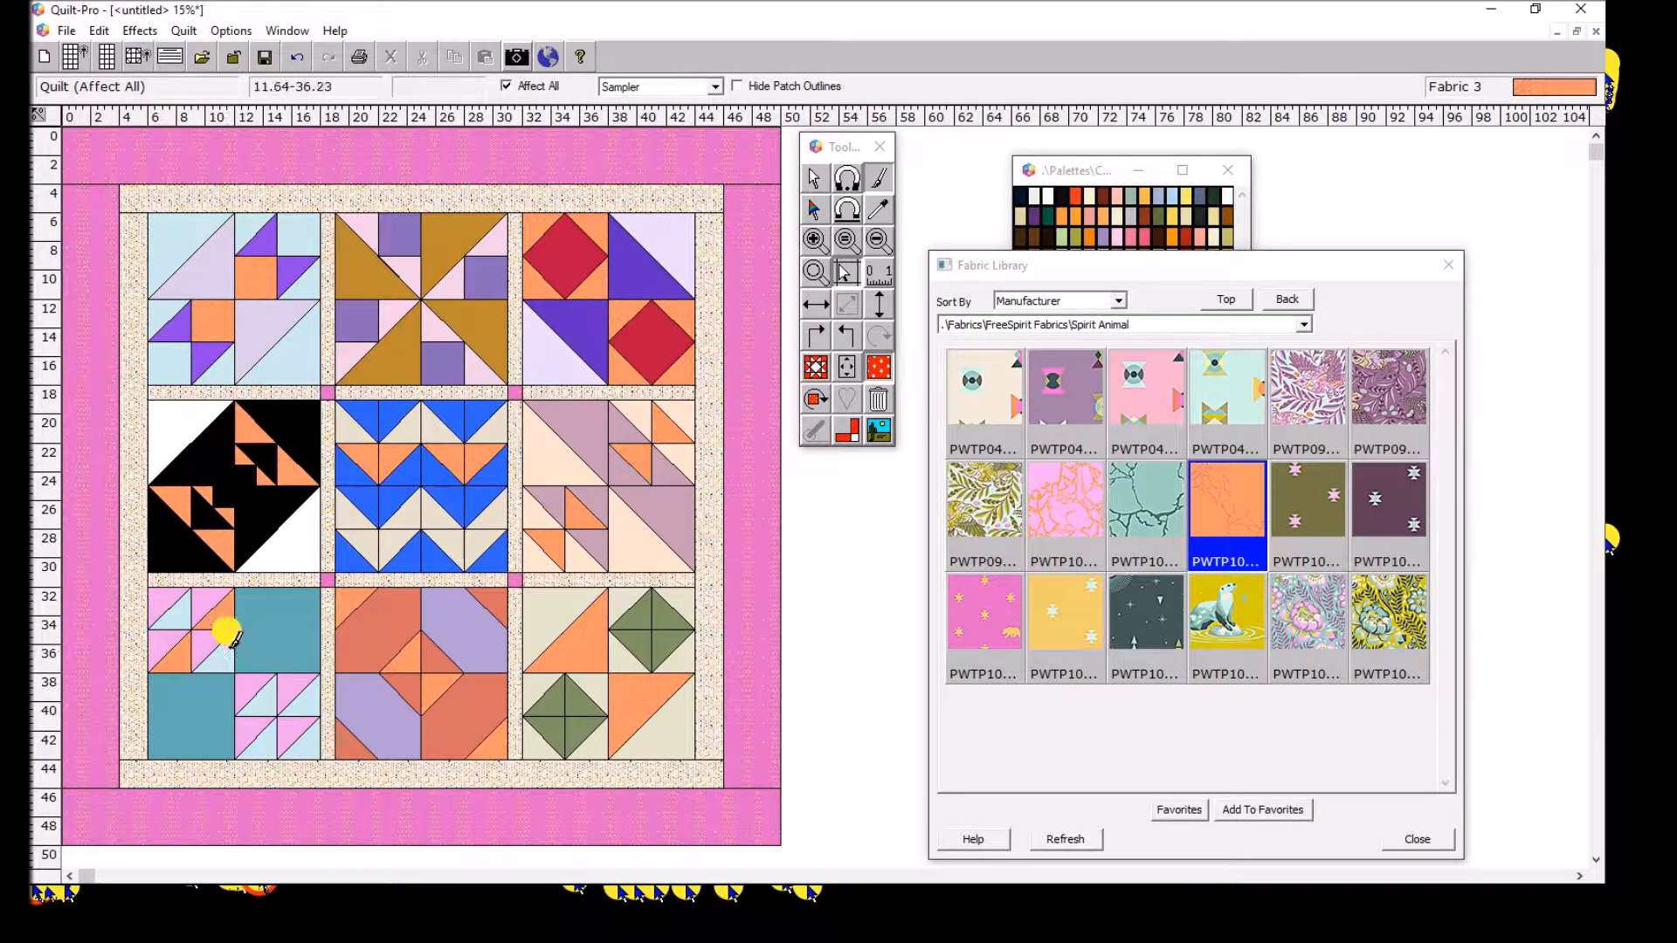
{"action": "left_click", "coordinate": [303, 696]}
{"action": "left_click", "coordinate": [256, 738]}
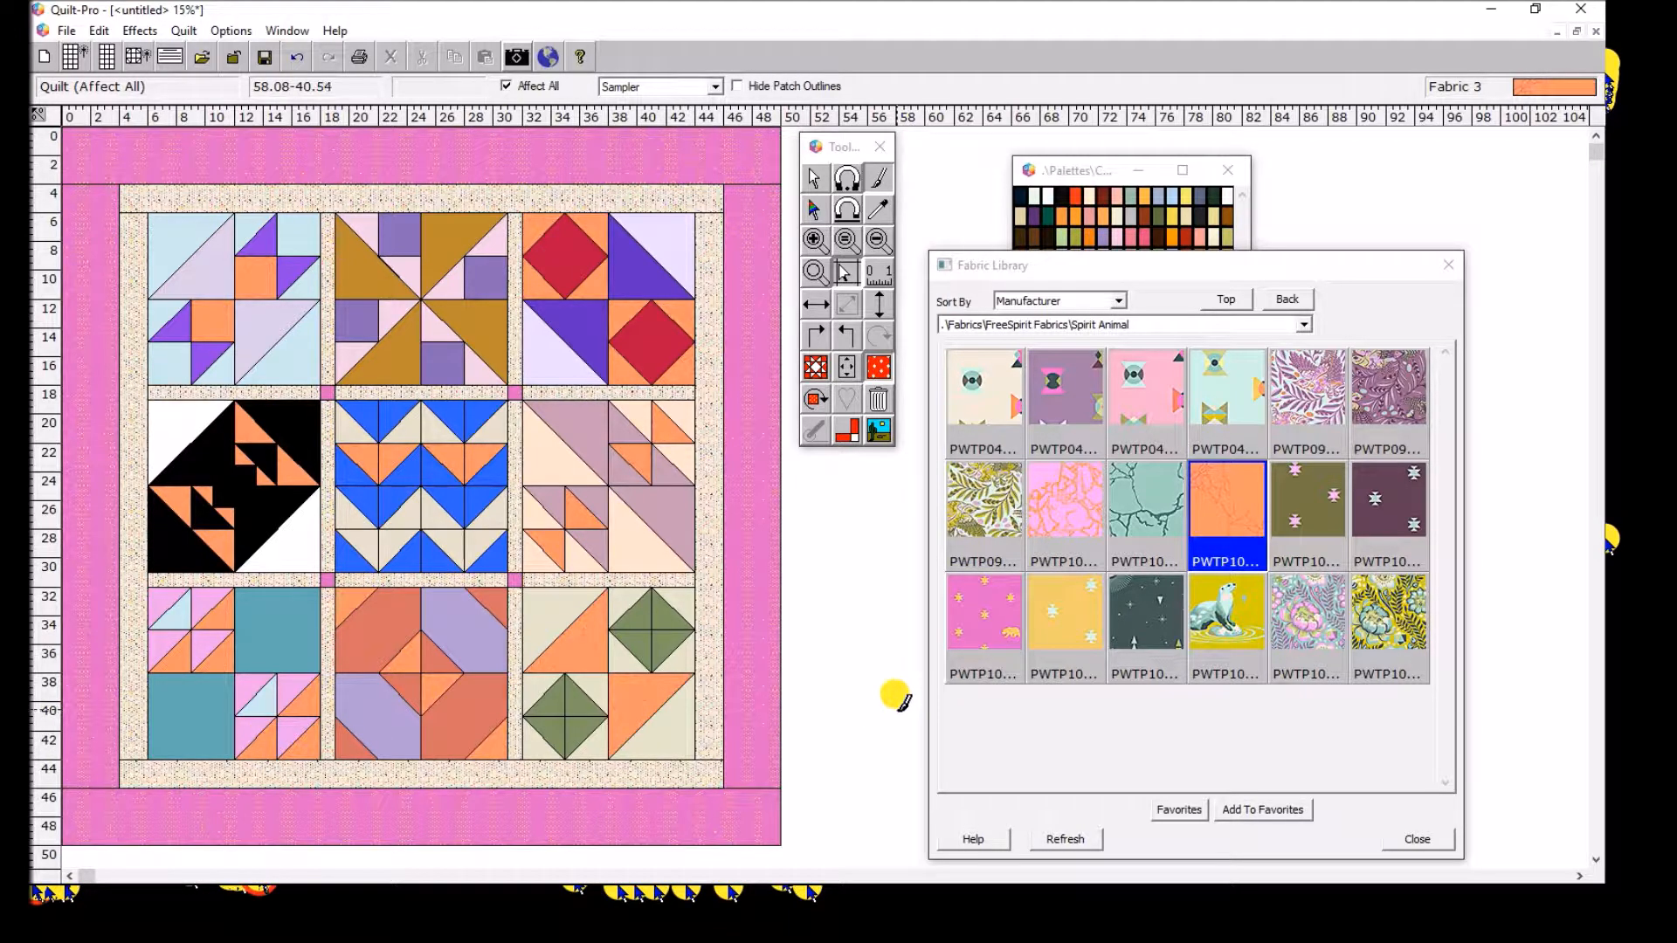
Recolor the four purple squares of the top-row pinwheel block with the orange fabric, undoing the stray fill
{"action": "left_click", "coordinate": [350, 315]}
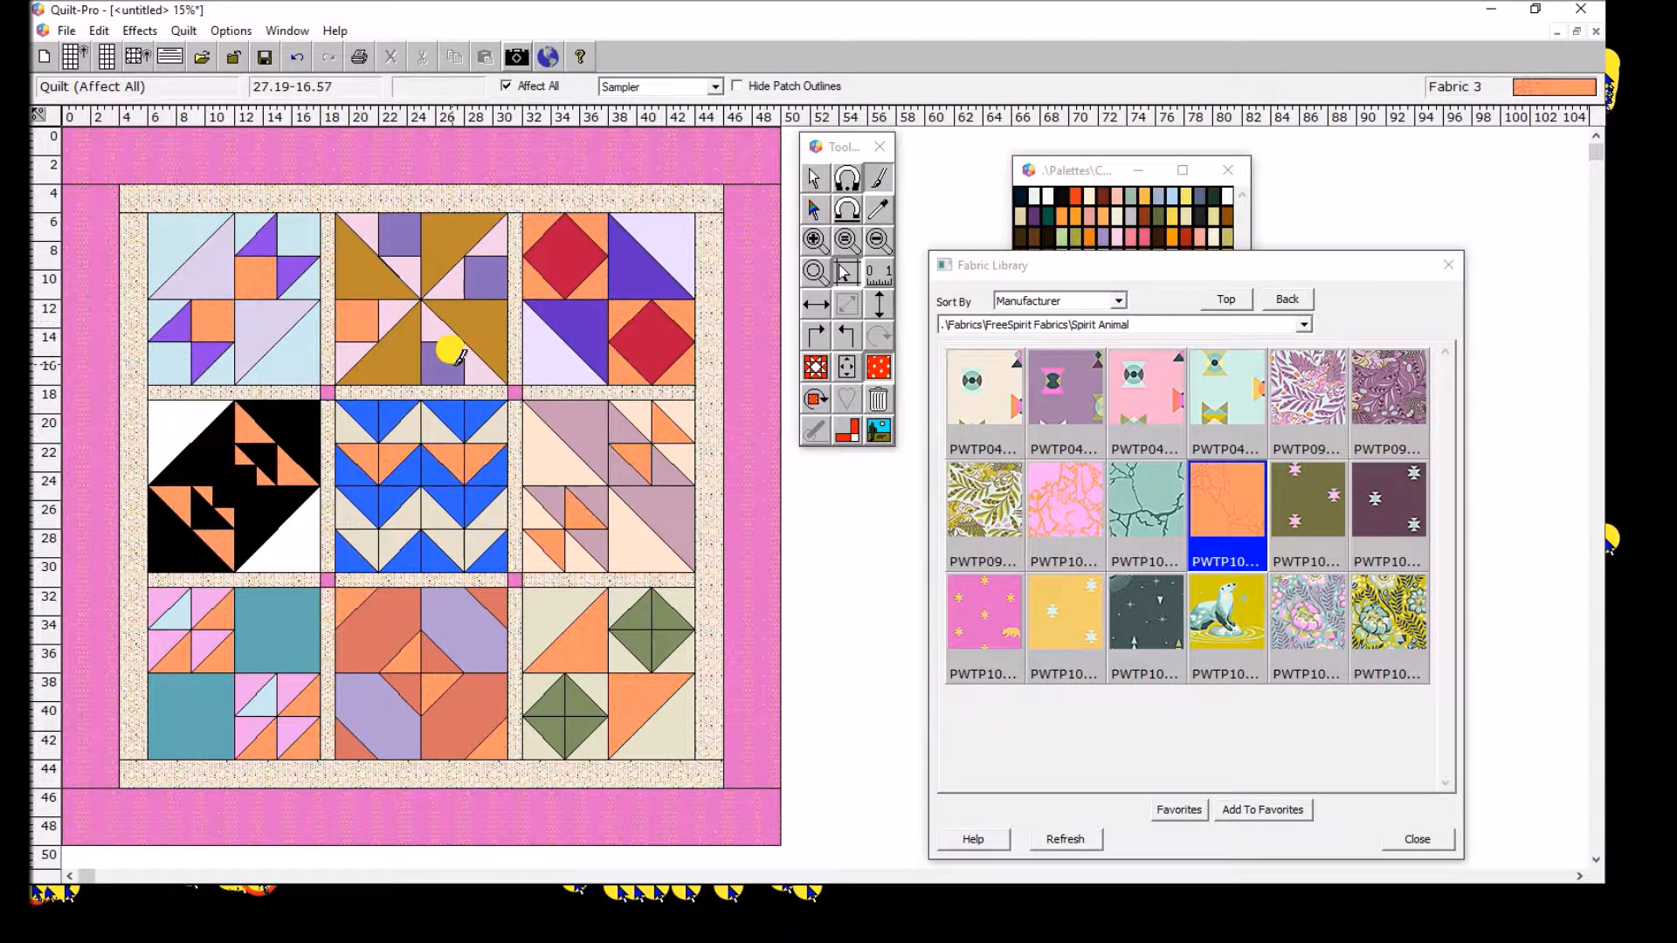
{"action": "left_click", "coordinate": [451, 353]}
{"action": "left_click", "coordinate": [476, 275]}
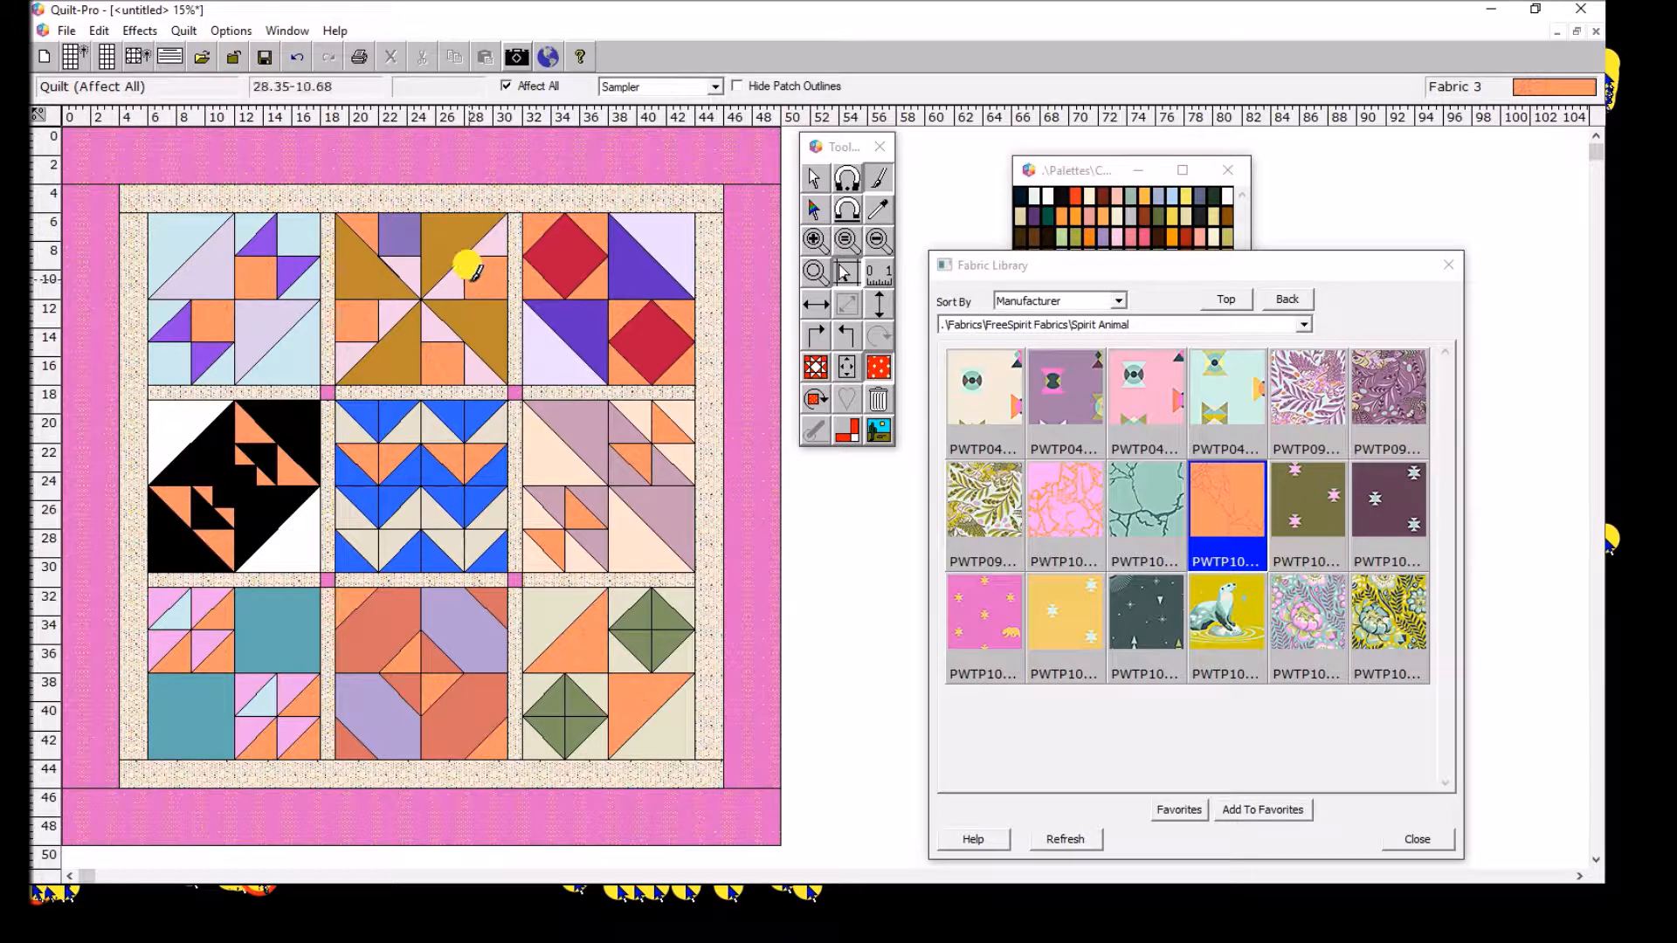
{"action": "left_click", "coordinate": [296, 57]}
{"action": "left_click", "coordinate": [395, 227]}
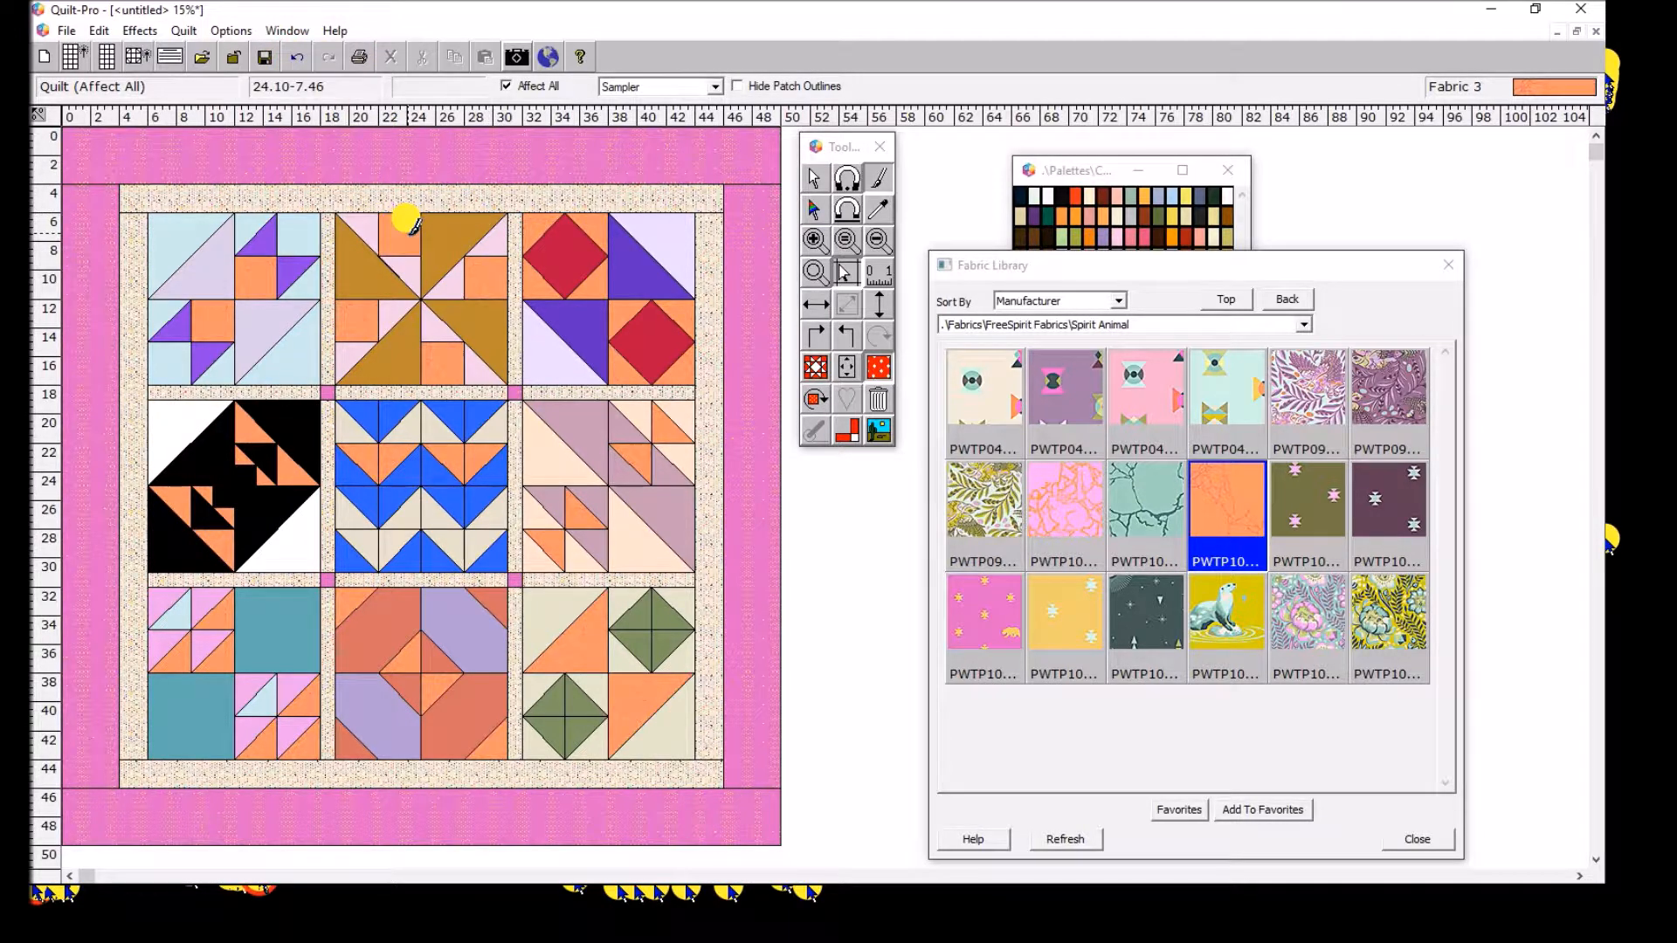
Paint the four large gold triangles of the top-row pinwheel block with the olive green Spirit Animal fabric
{"action": "left_click", "coordinate": [1308, 502]}
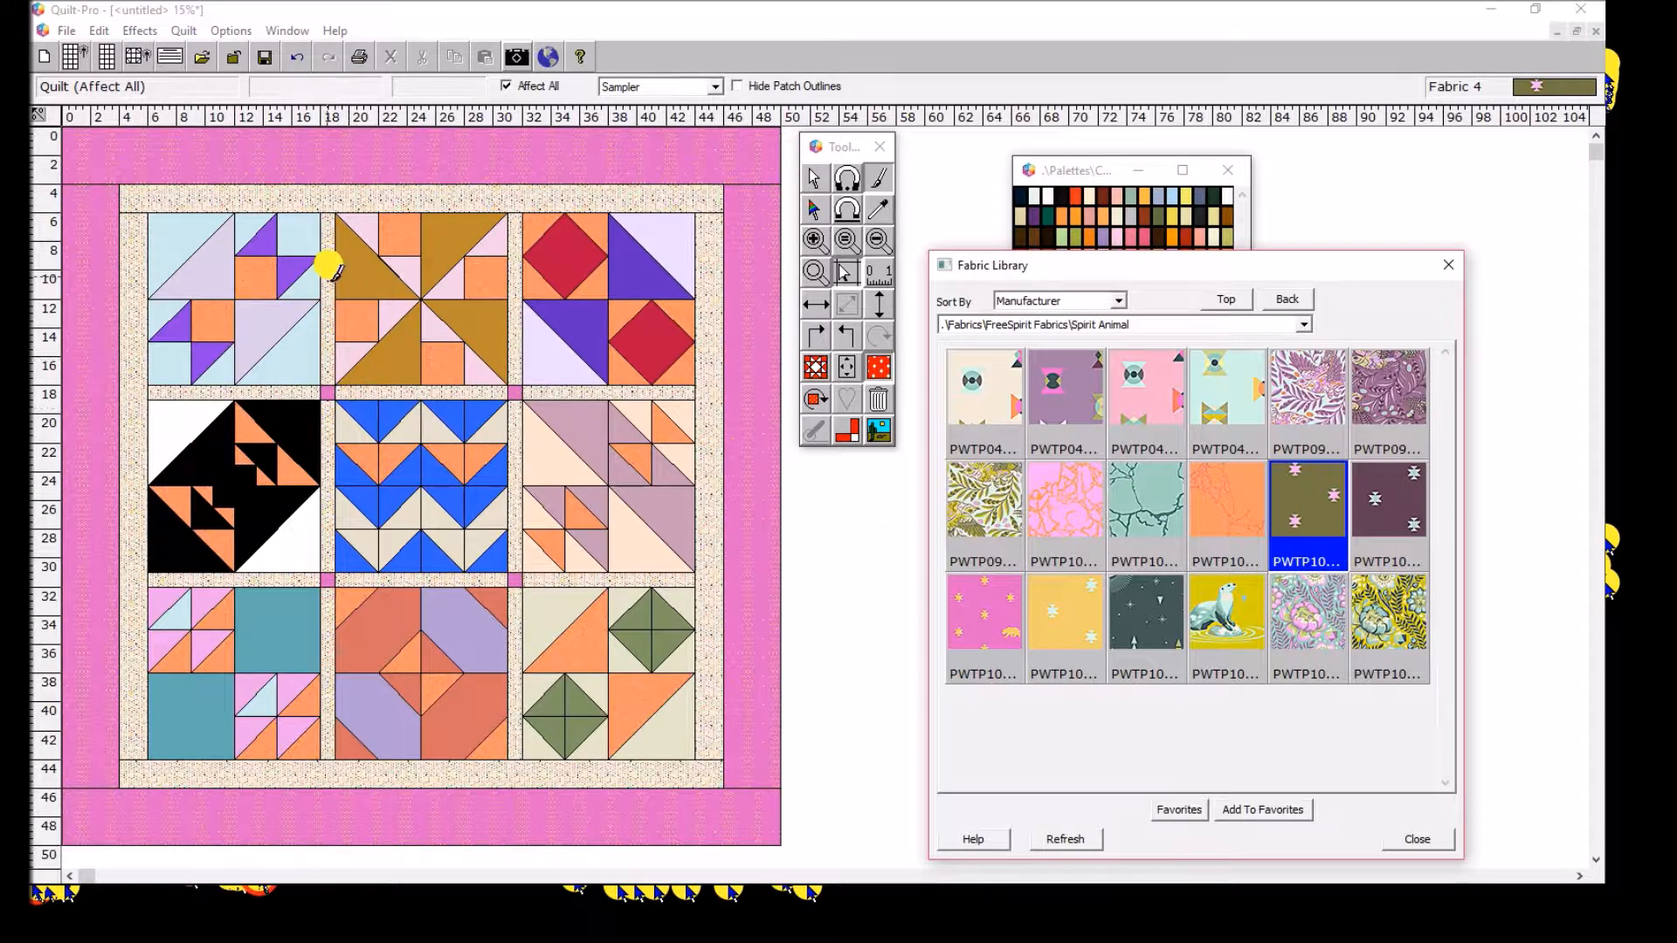
{"action": "left_click", "coordinate": [350, 256]}
{"action": "left_click", "coordinate": [447, 234]}
{"action": "left_click", "coordinate": [485, 312]}
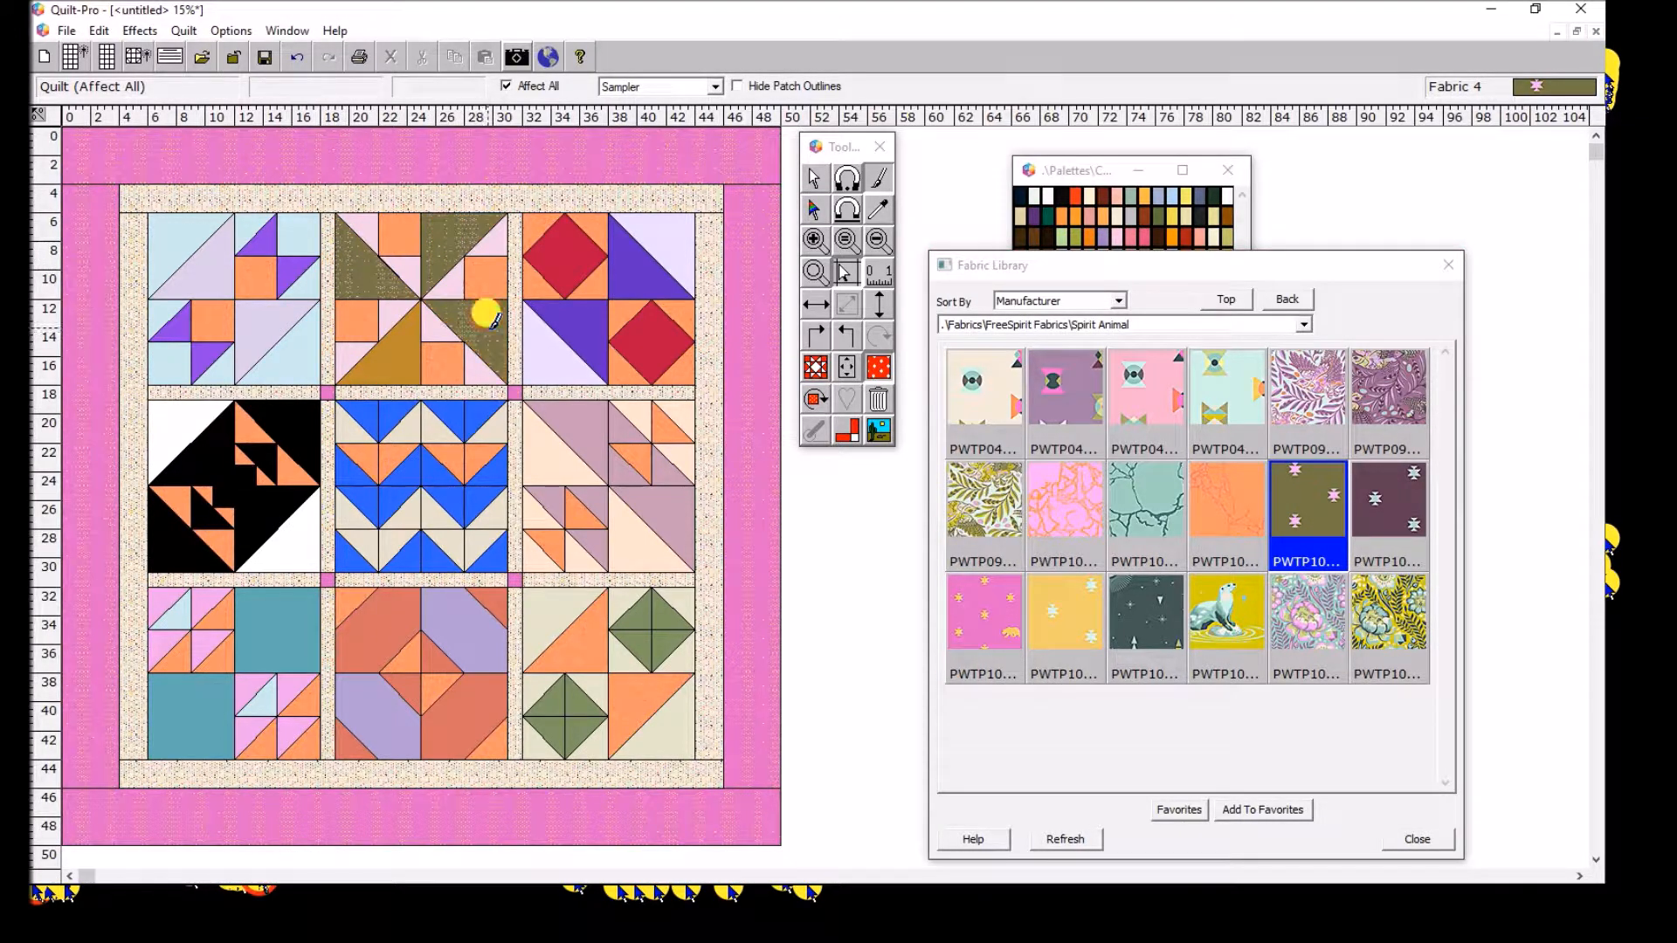
{"action": "left_click", "coordinate": [387, 327]}
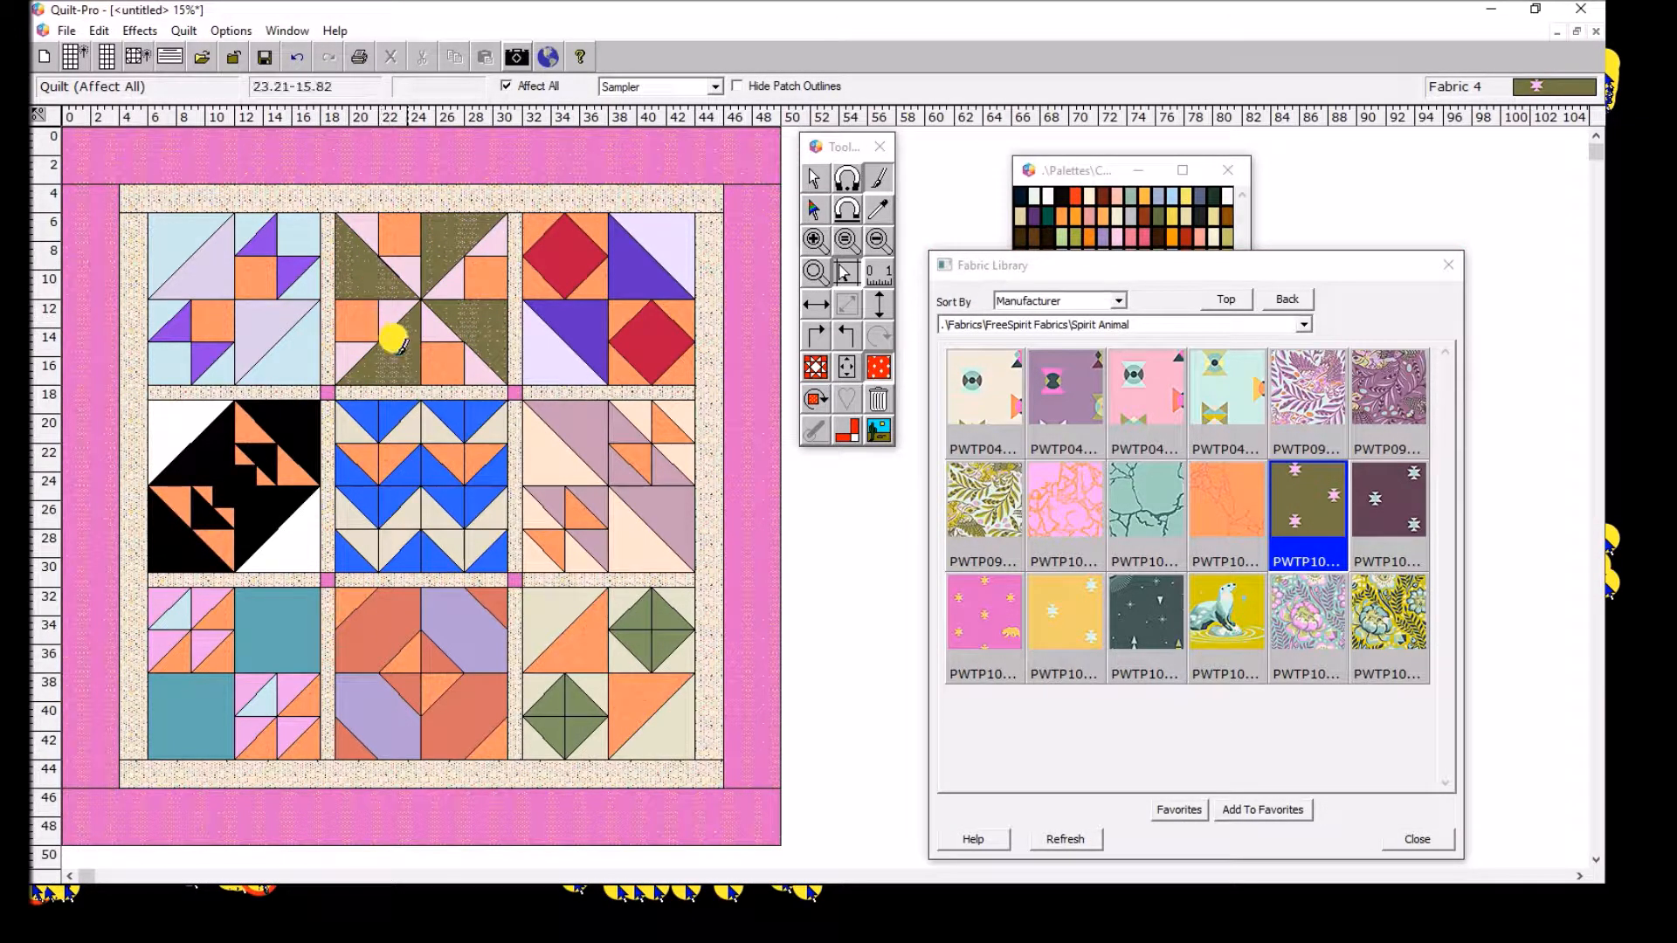
Apply the olive fabric to the large lavender triangles of the upper-left block and the red diamonds of the upper-right block
{"action": "left_click", "coordinate": [210, 258]}
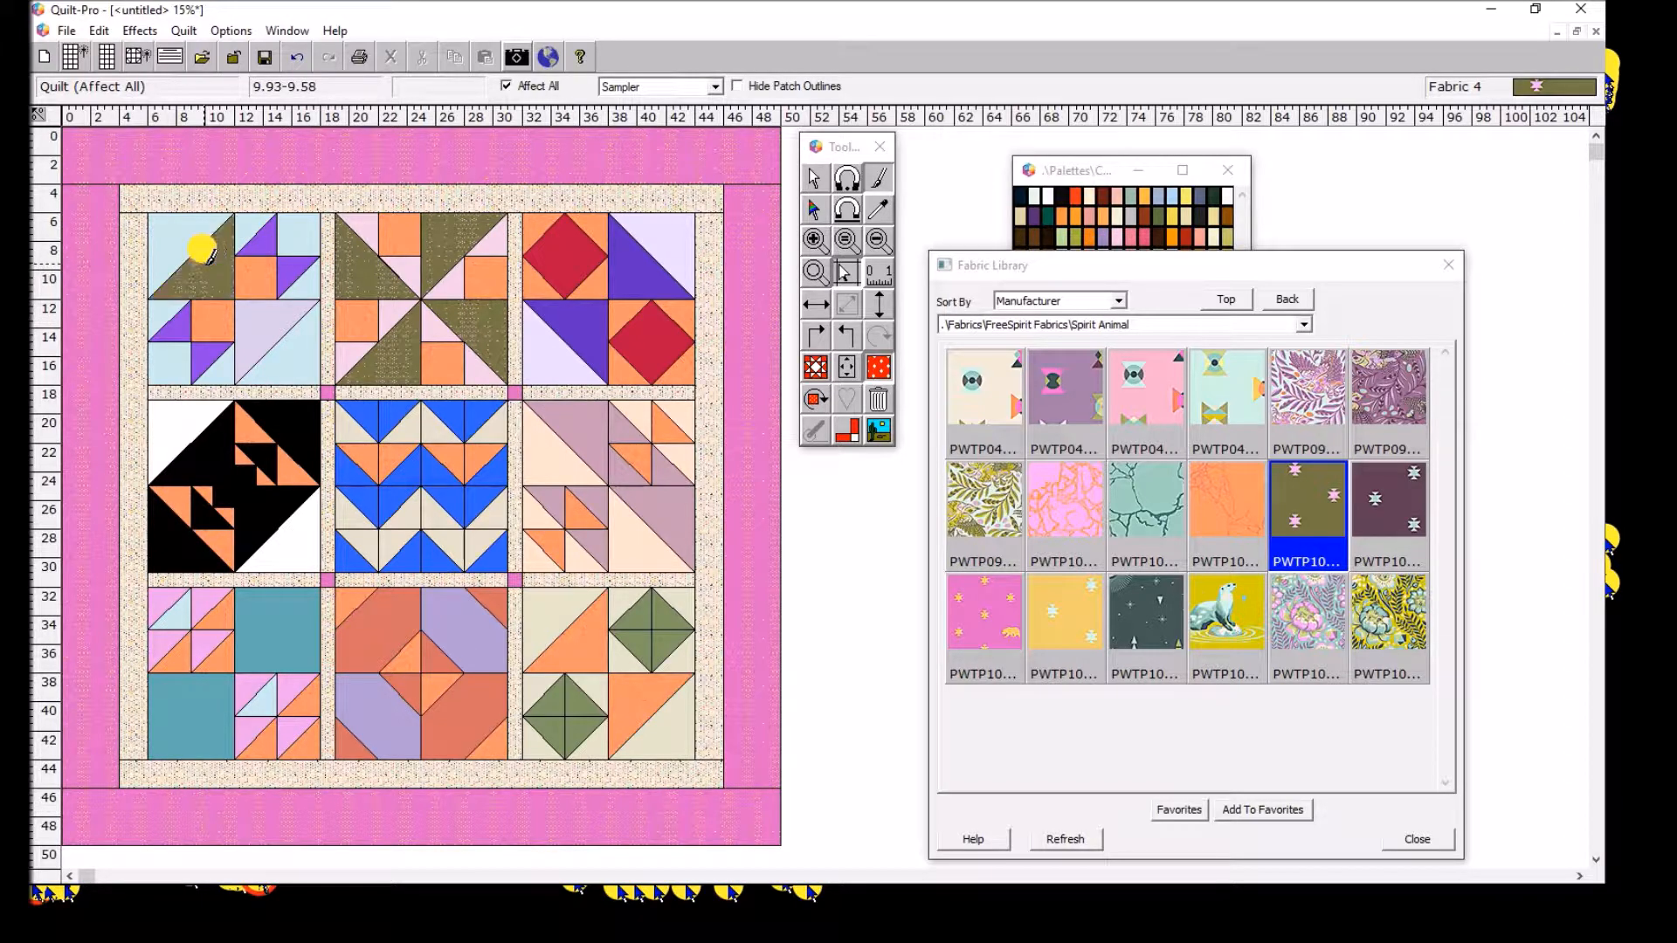
{"action": "left_click", "coordinate": [272, 330]}
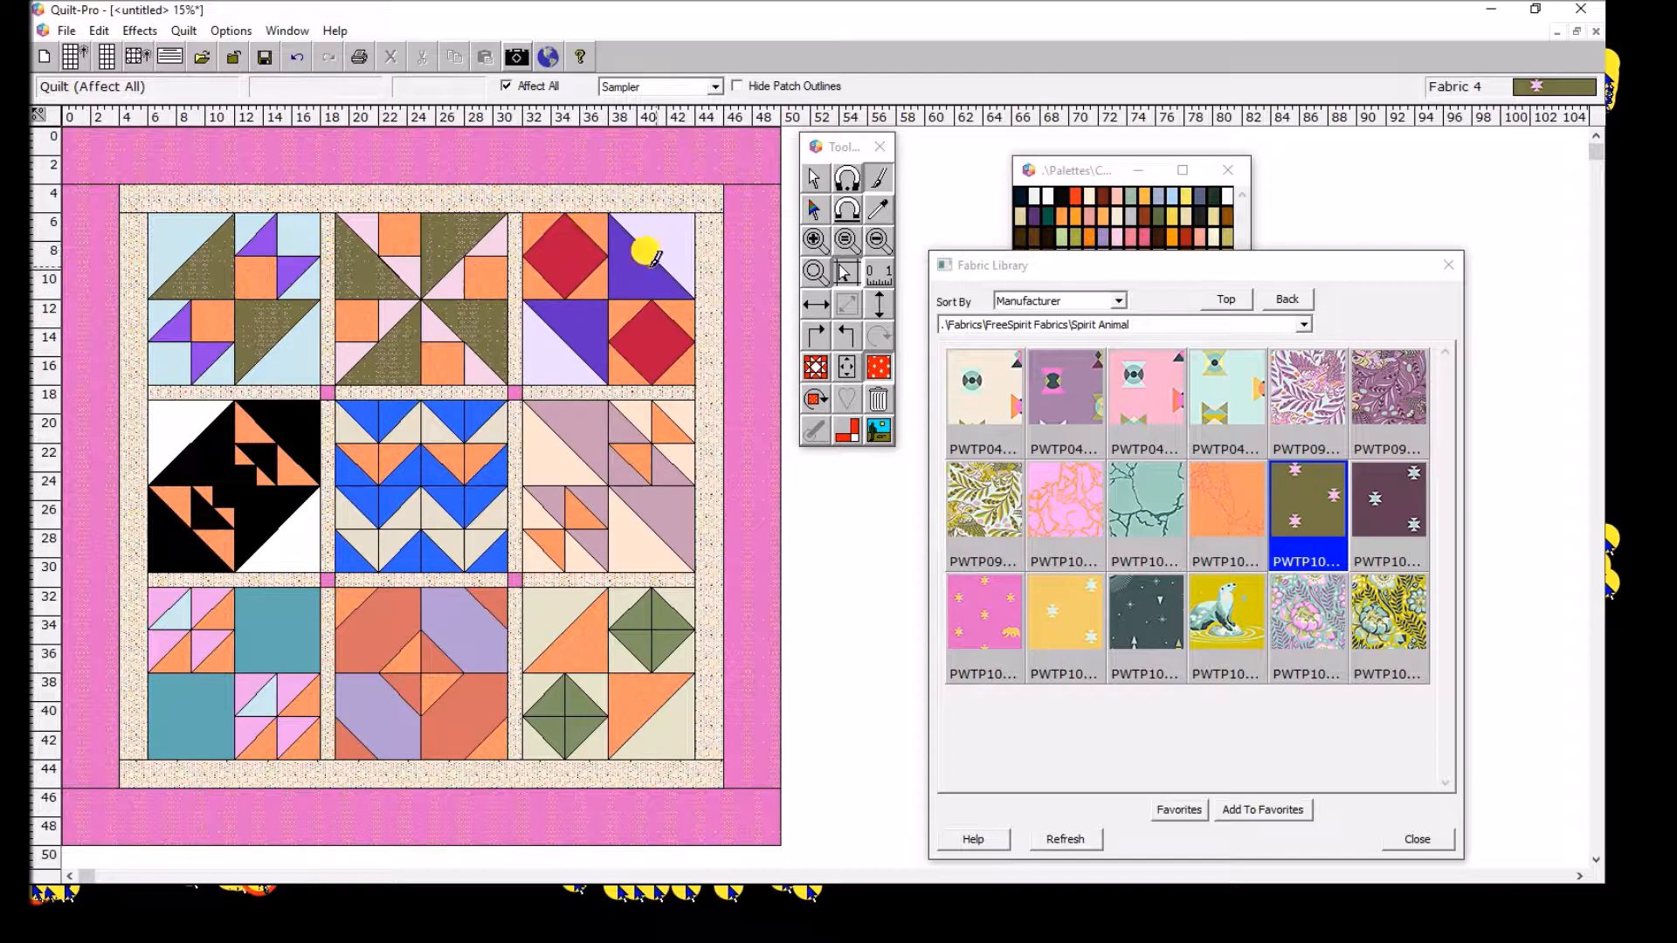
{"action": "left_click", "coordinate": [568, 264]}
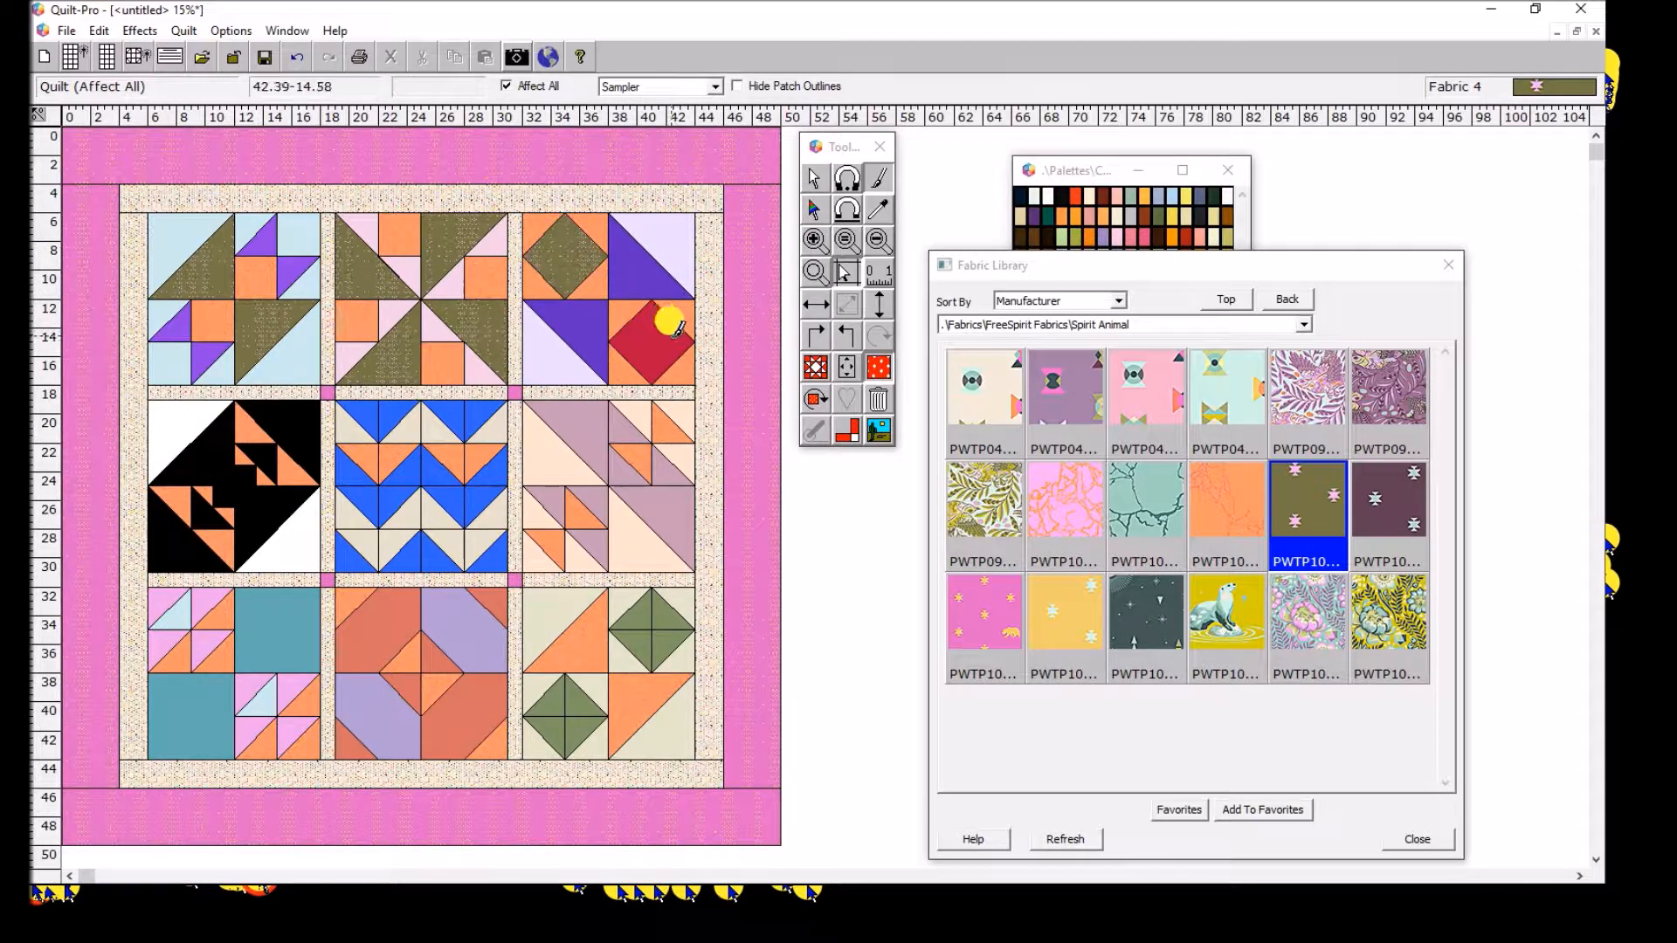
{"action": "left_click", "coordinate": [665, 325]}
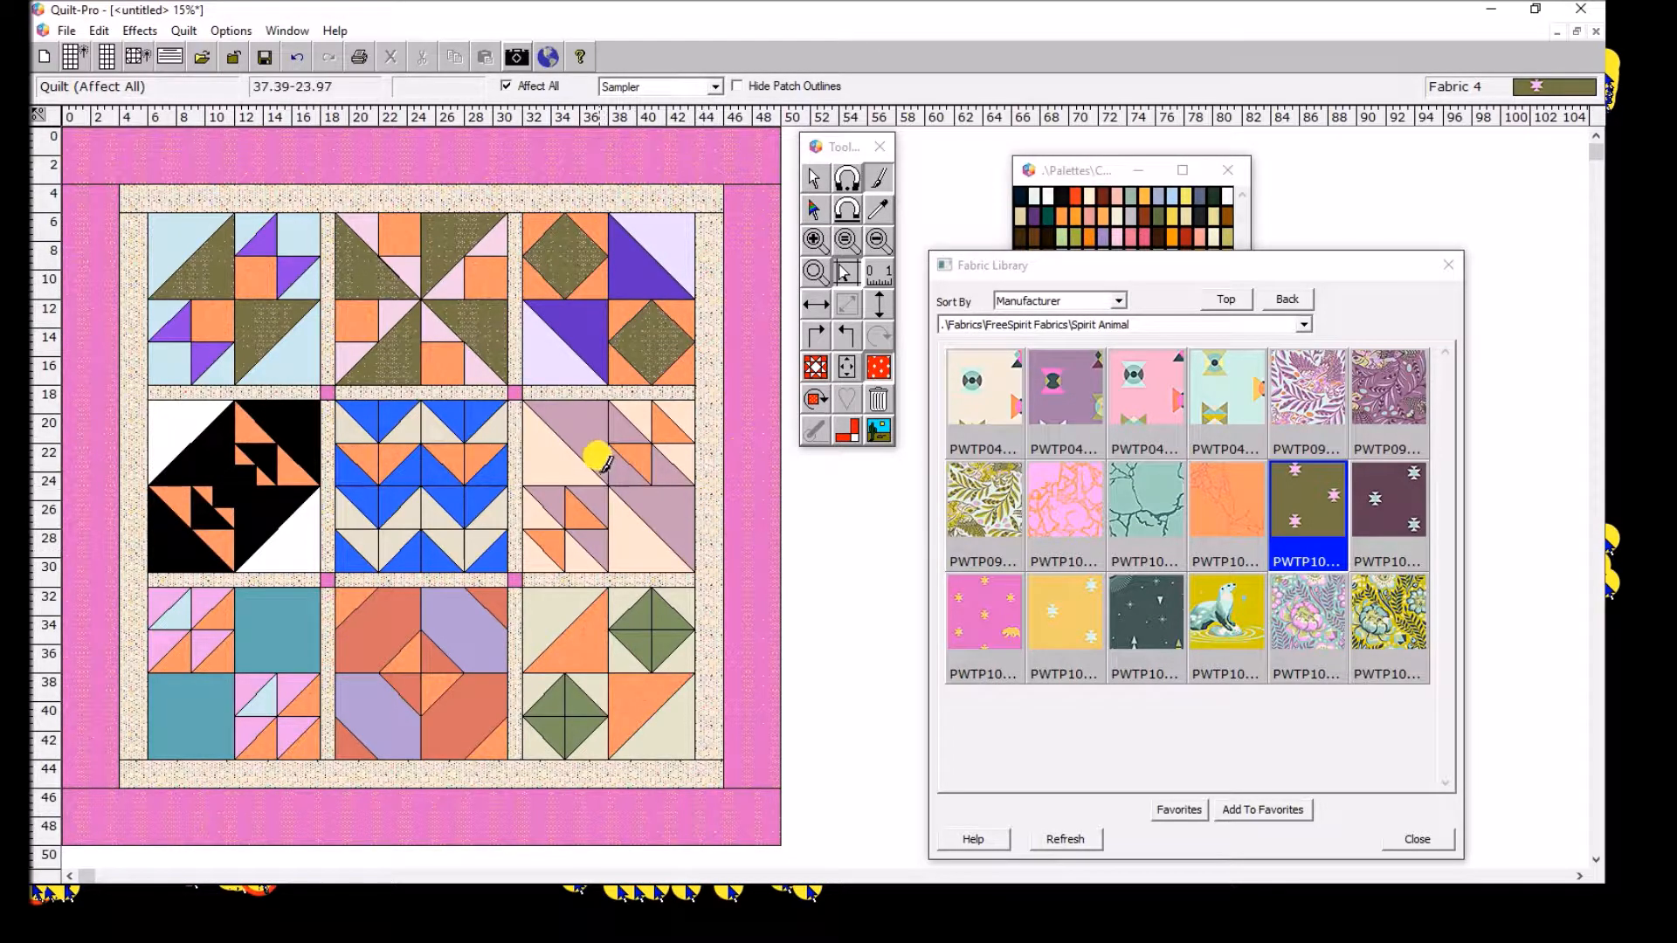
Paint the small mauve triangles in the pieced squares of the middle-row right block with the olive fabric
{"action": "left_click", "coordinate": [614, 423]}
{"action": "left_click", "coordinate": [665, 467]}
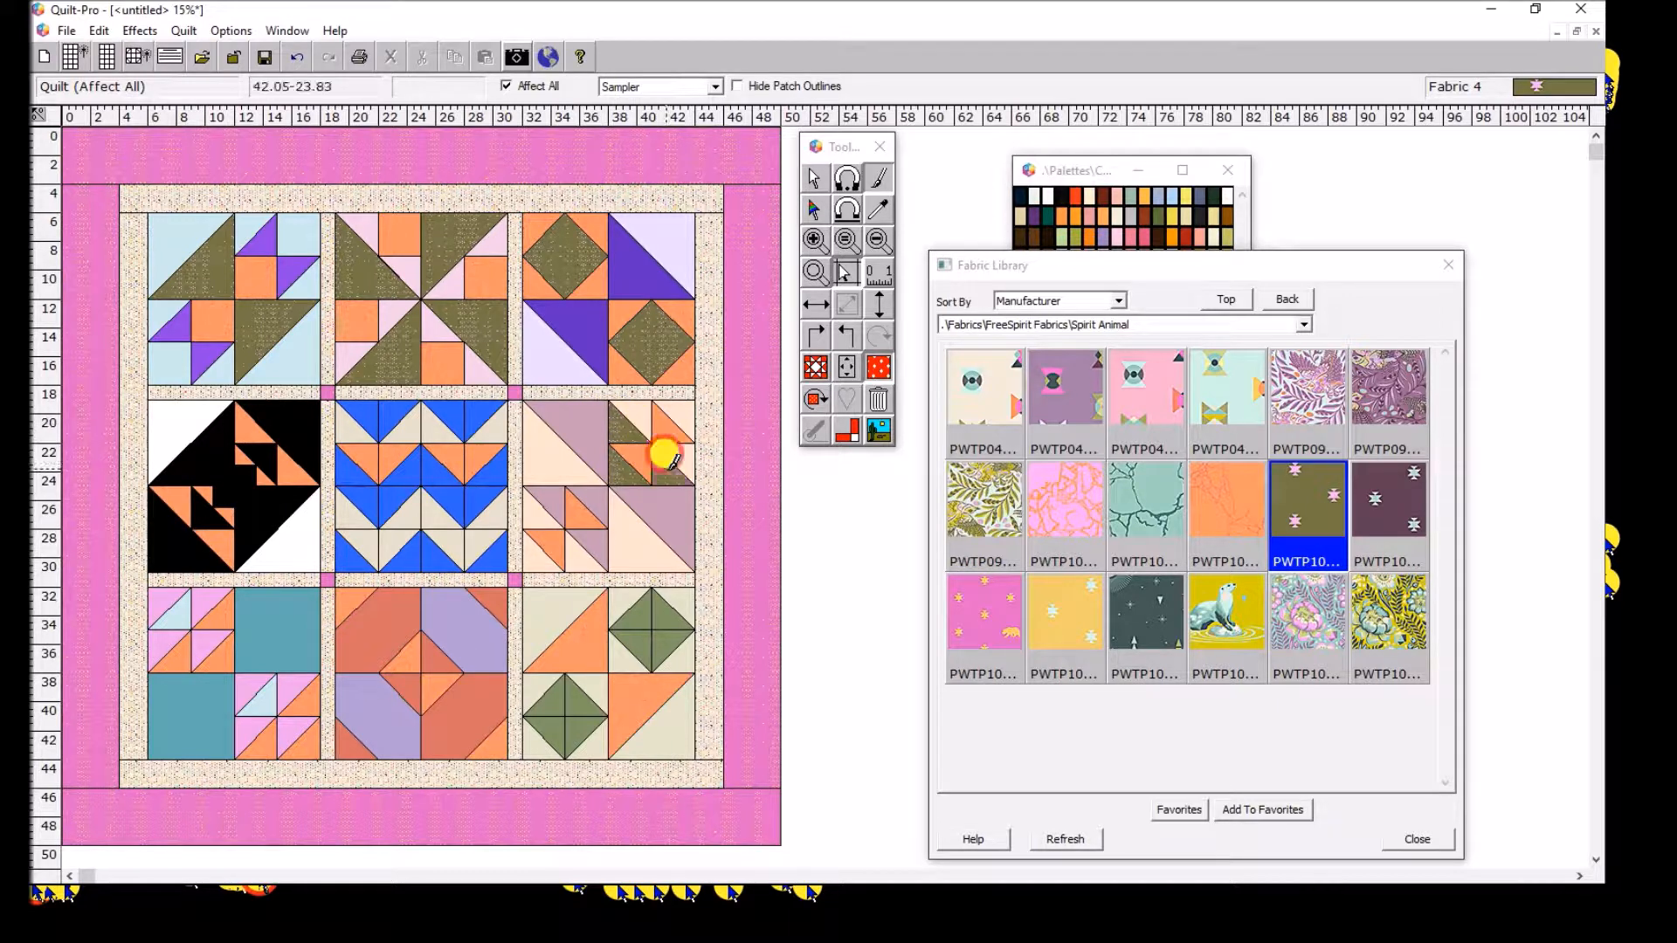
{"action": "left_click", "coordinate": [540, 496]}
{"action": "left_click", "coordinate": [596, 547]}
Paint the blue triangles in the second row of the center chevron block with the olive fabric
{"action": "left_click", "coordinate": [353, 463]}
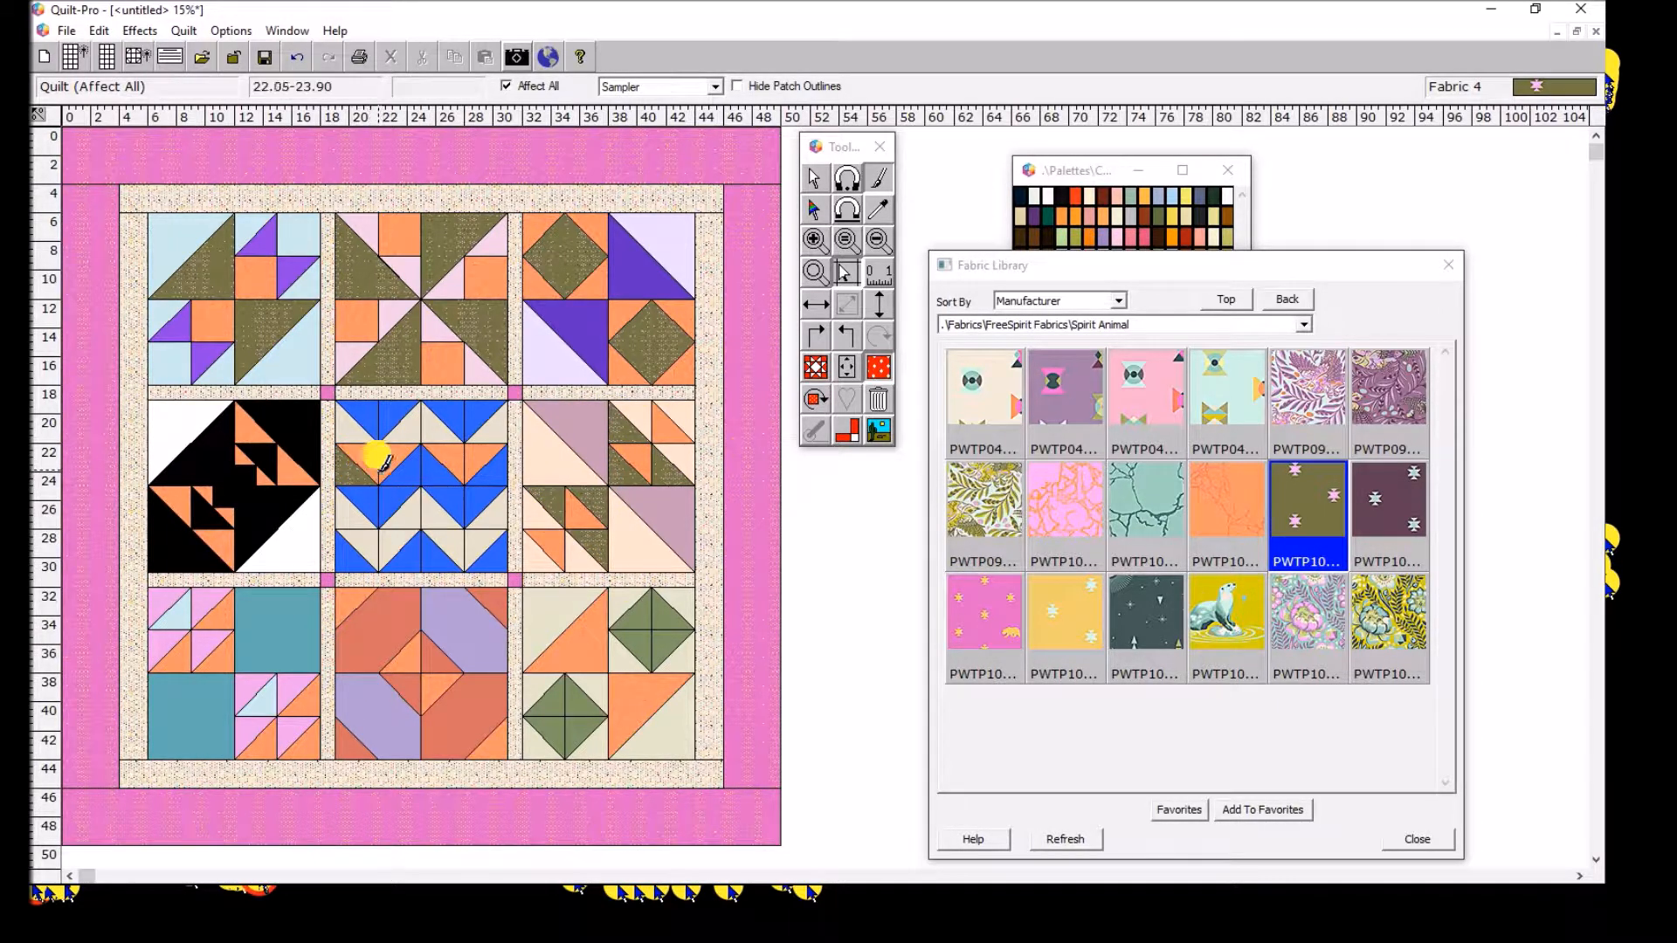
{"action": "left_click", "coordinate": [399, 456]}
{"action": "left_click", "coordinate": [486, 458]}
Paint the small black inner patches between the orange triangles of the black-and-white block with the olive fabric
{"action": "left_click", "coordinate": [249, 471]}
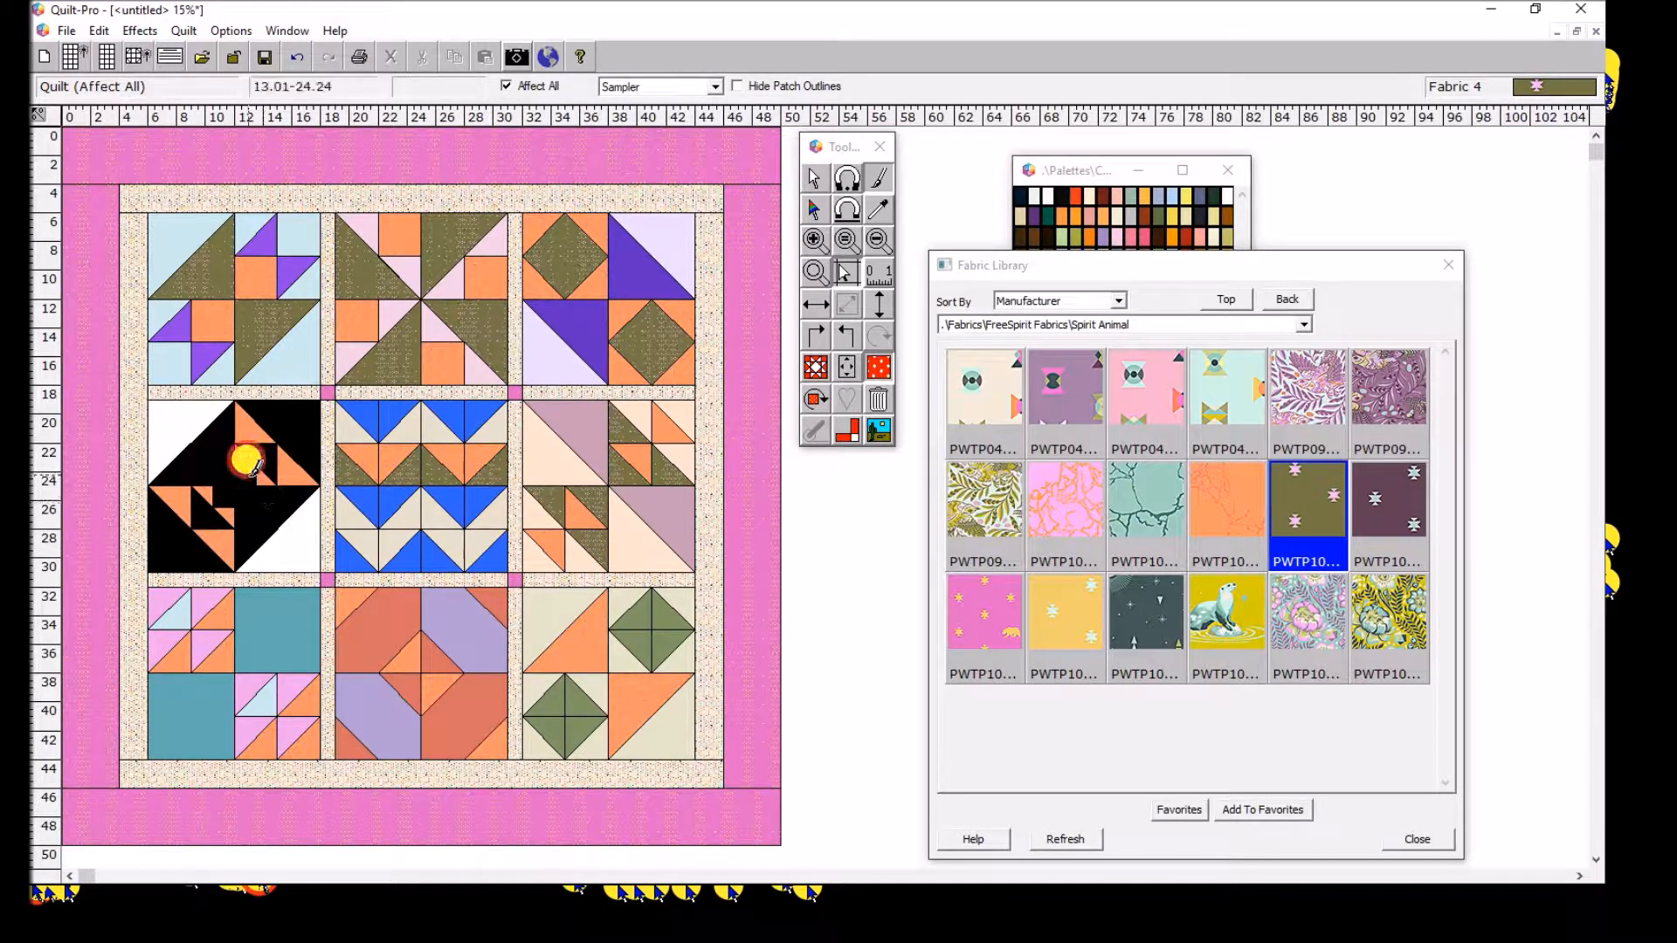
{"action": "left_click", "coordinate": [223, 486]}
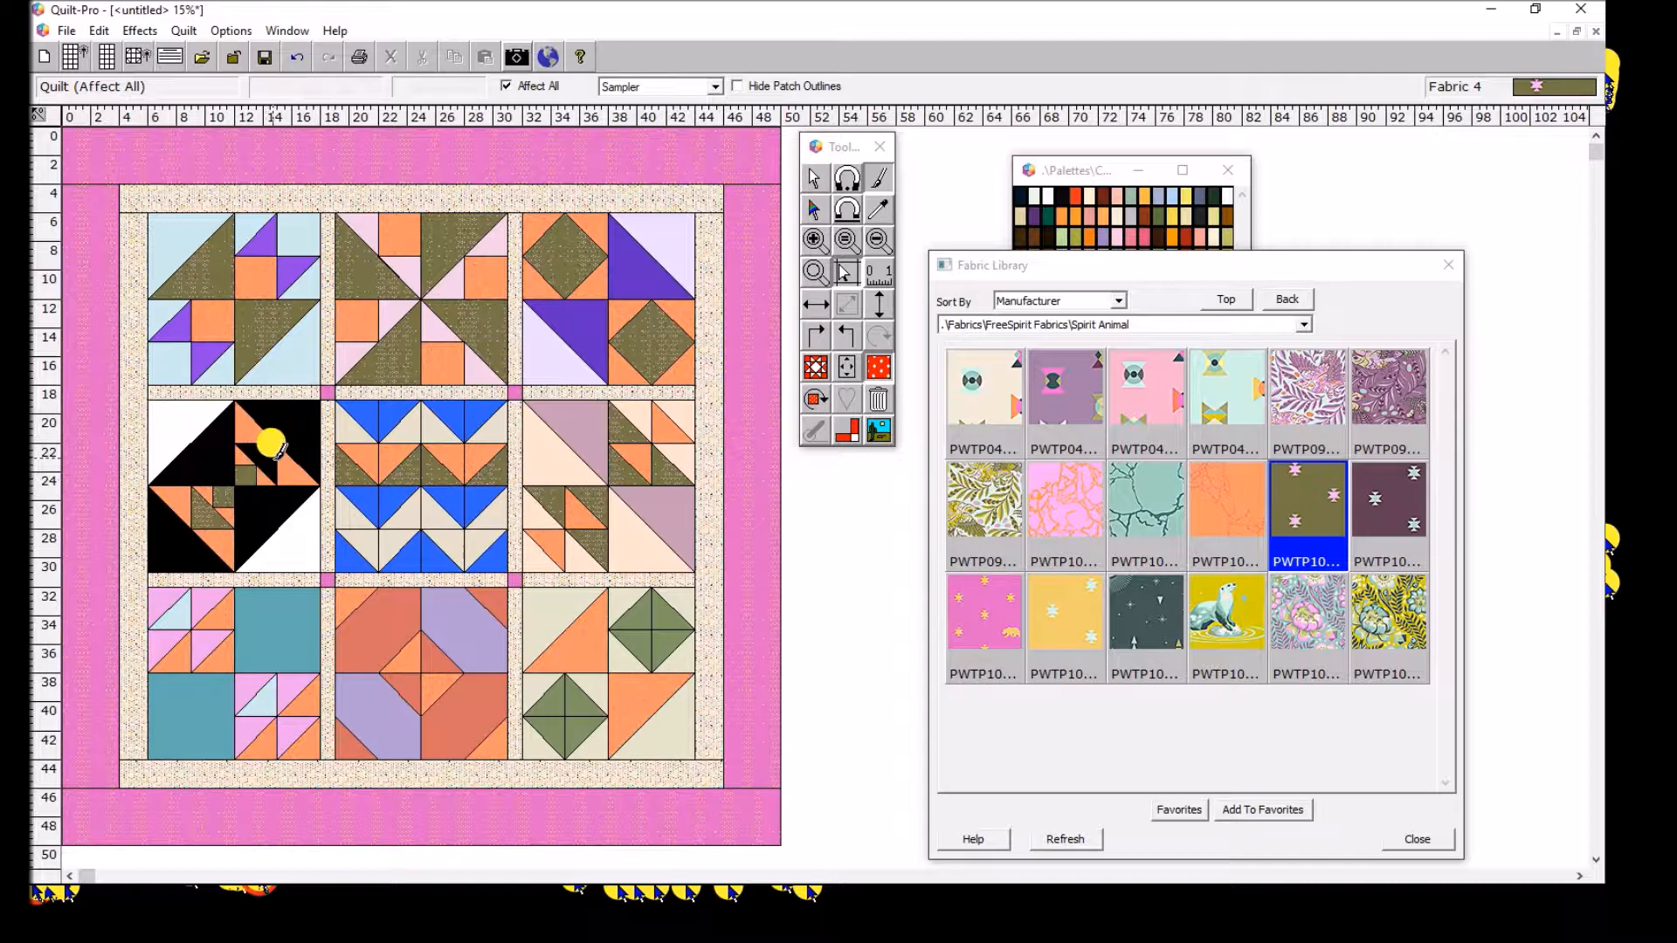
{"action": "left_click", "coordinate": [271, 446]}
Try the olive fabric on the outer black triangles beside the orange patches of the black-and-white block and undo the fills
{"action": "left_click", "coordinate": [170, 529]}
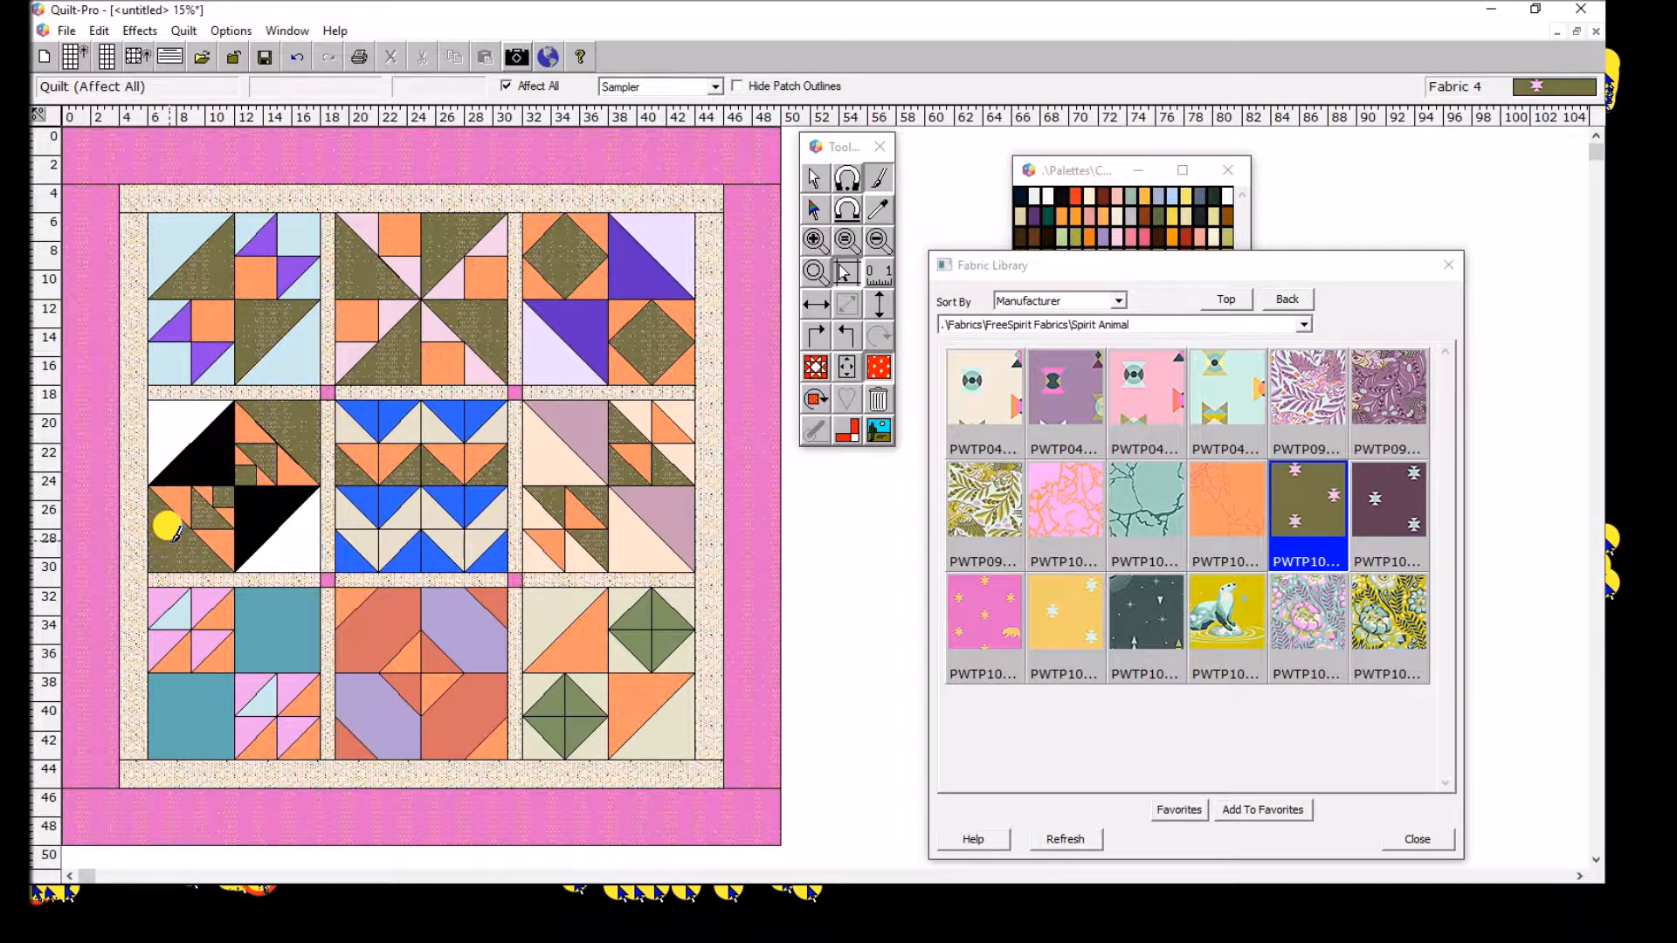
{"action": "left_click", "coordinate": [297, 58]}
{"action": "left_click", "coordinate": [298, 57]}
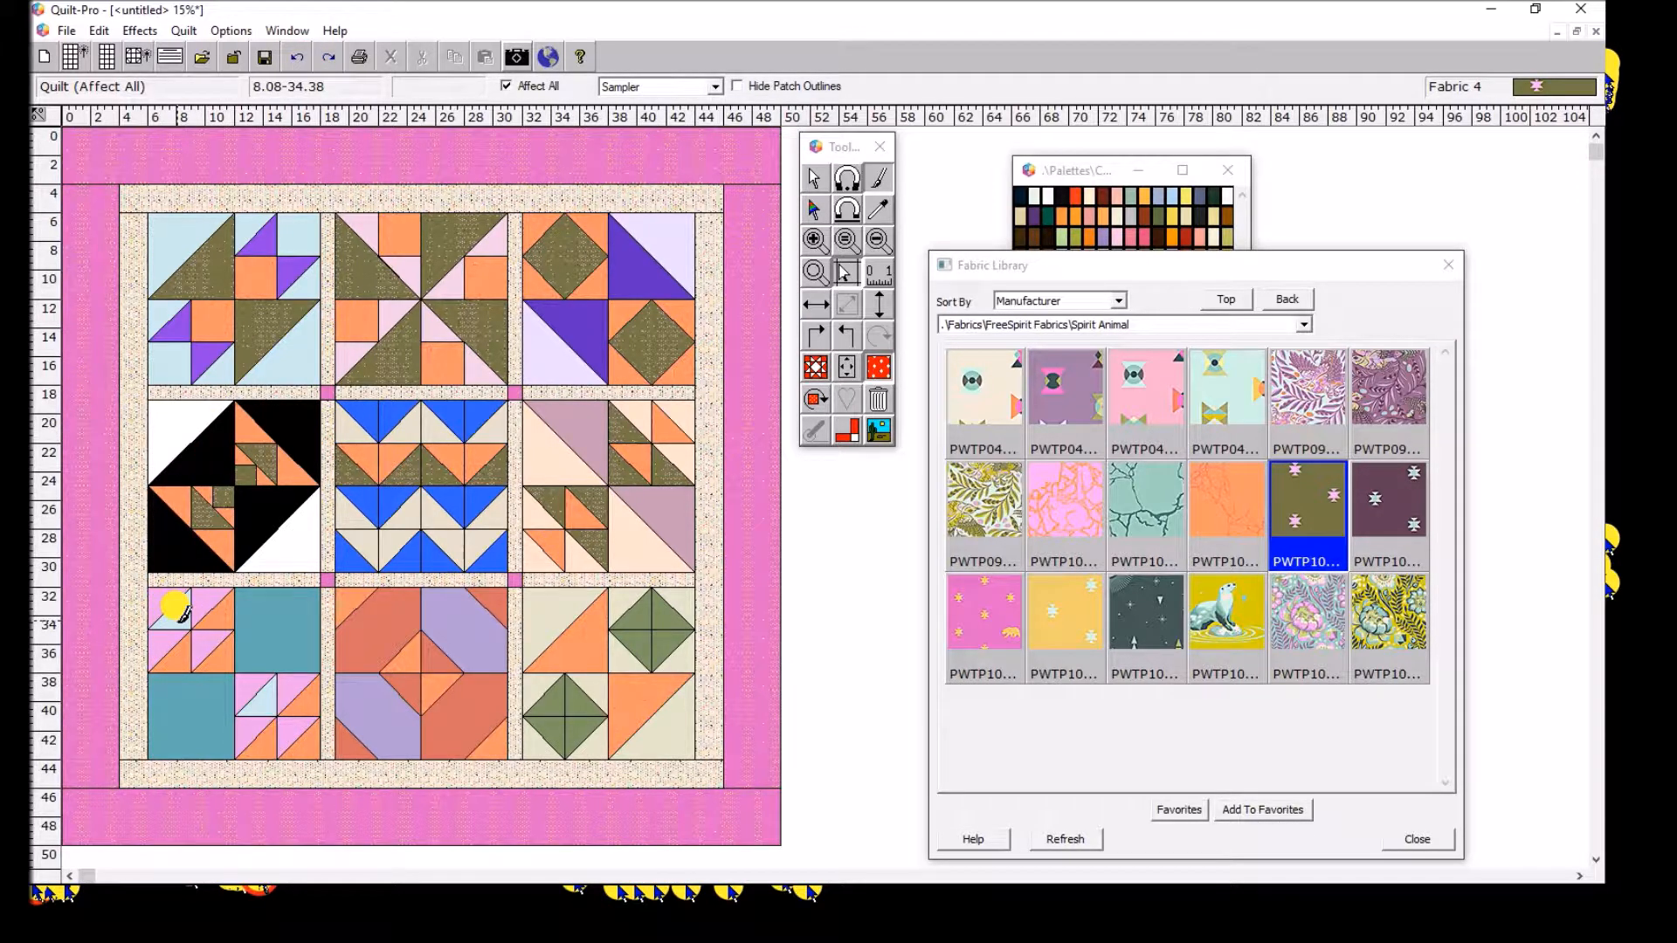
Paint the remaining light blue triangles and the inner pink triangles in the lower-left block's pieced squares with the olive fabric
{"action": "left_click", "coordinate": [178, 620]}
{"action": "left_click", "coordinate": [201, 641]}
{"action": "left_click", "coordinate": [262, 702]}
{"action": "left_click", "coordinate": [300, 735]}
Apply the olive fabric to two center and two corner orange triangles of the bottom-row middle block and alternate patches of the lower-right block's green diamonds
{"action": "left_click", "coordinate": [434, 653]}
{"action": "left_click", "coordinate": [402, 683]}
{"action": "left_click", "coordinate": [343, 742]}
{"action": "left_click", "coordinate": [488, 598]}
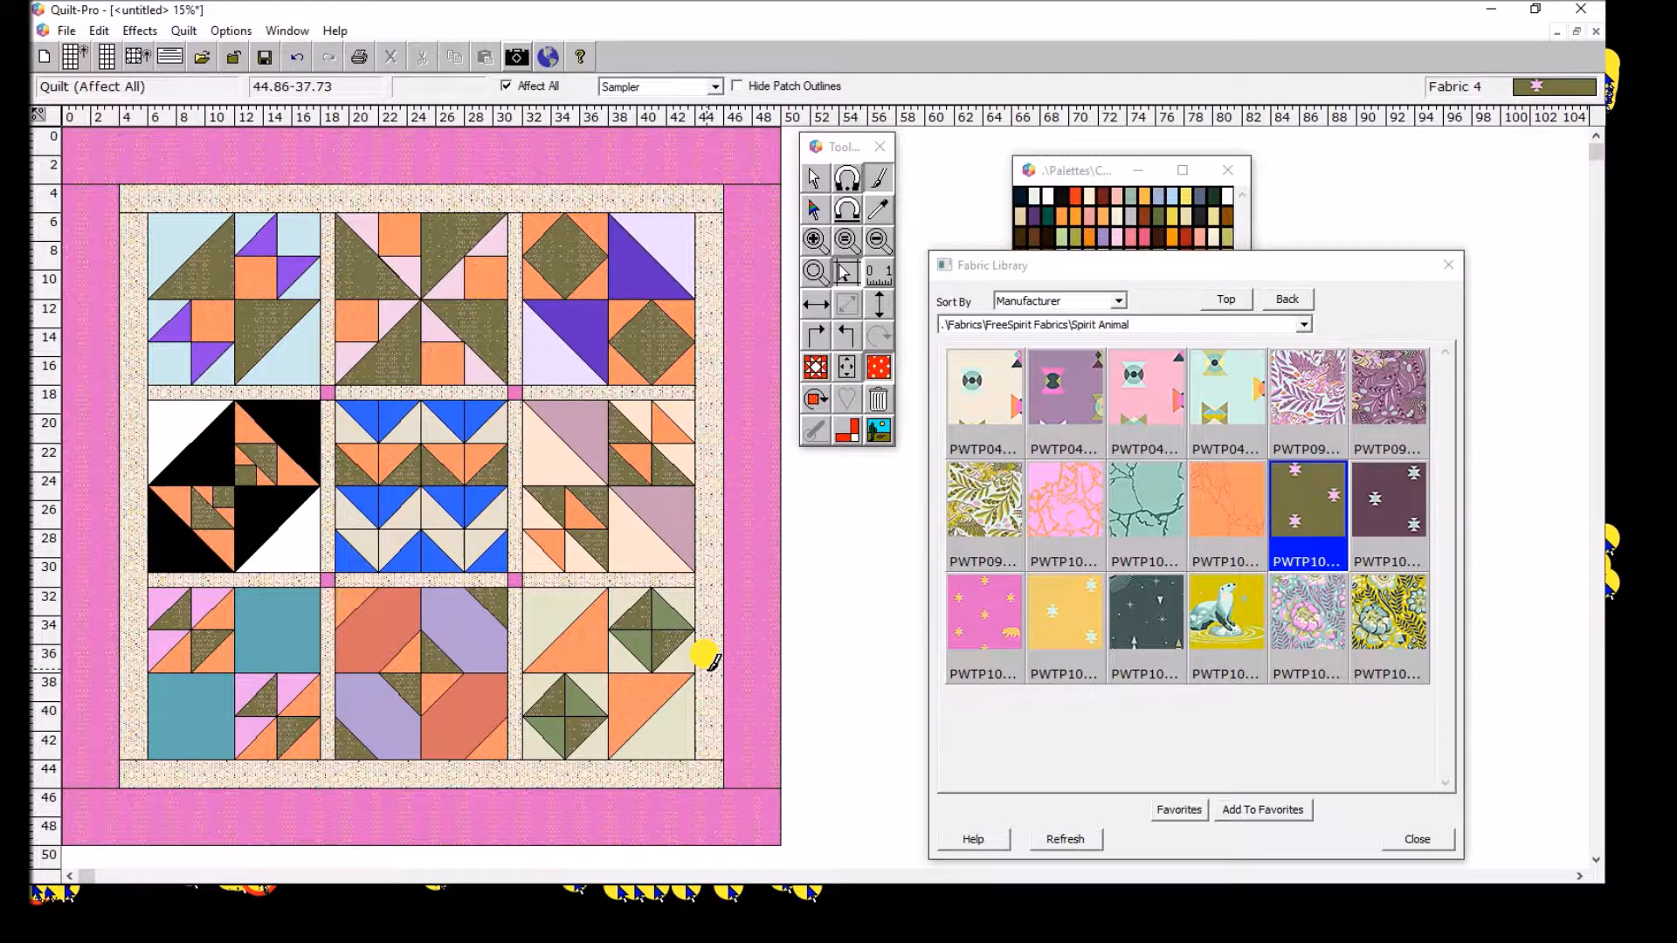
Recolor all outer border strips with the dark purple floral Spirit Animal fabric
{"action": "left_click", "coordinate": [1388, 498]}
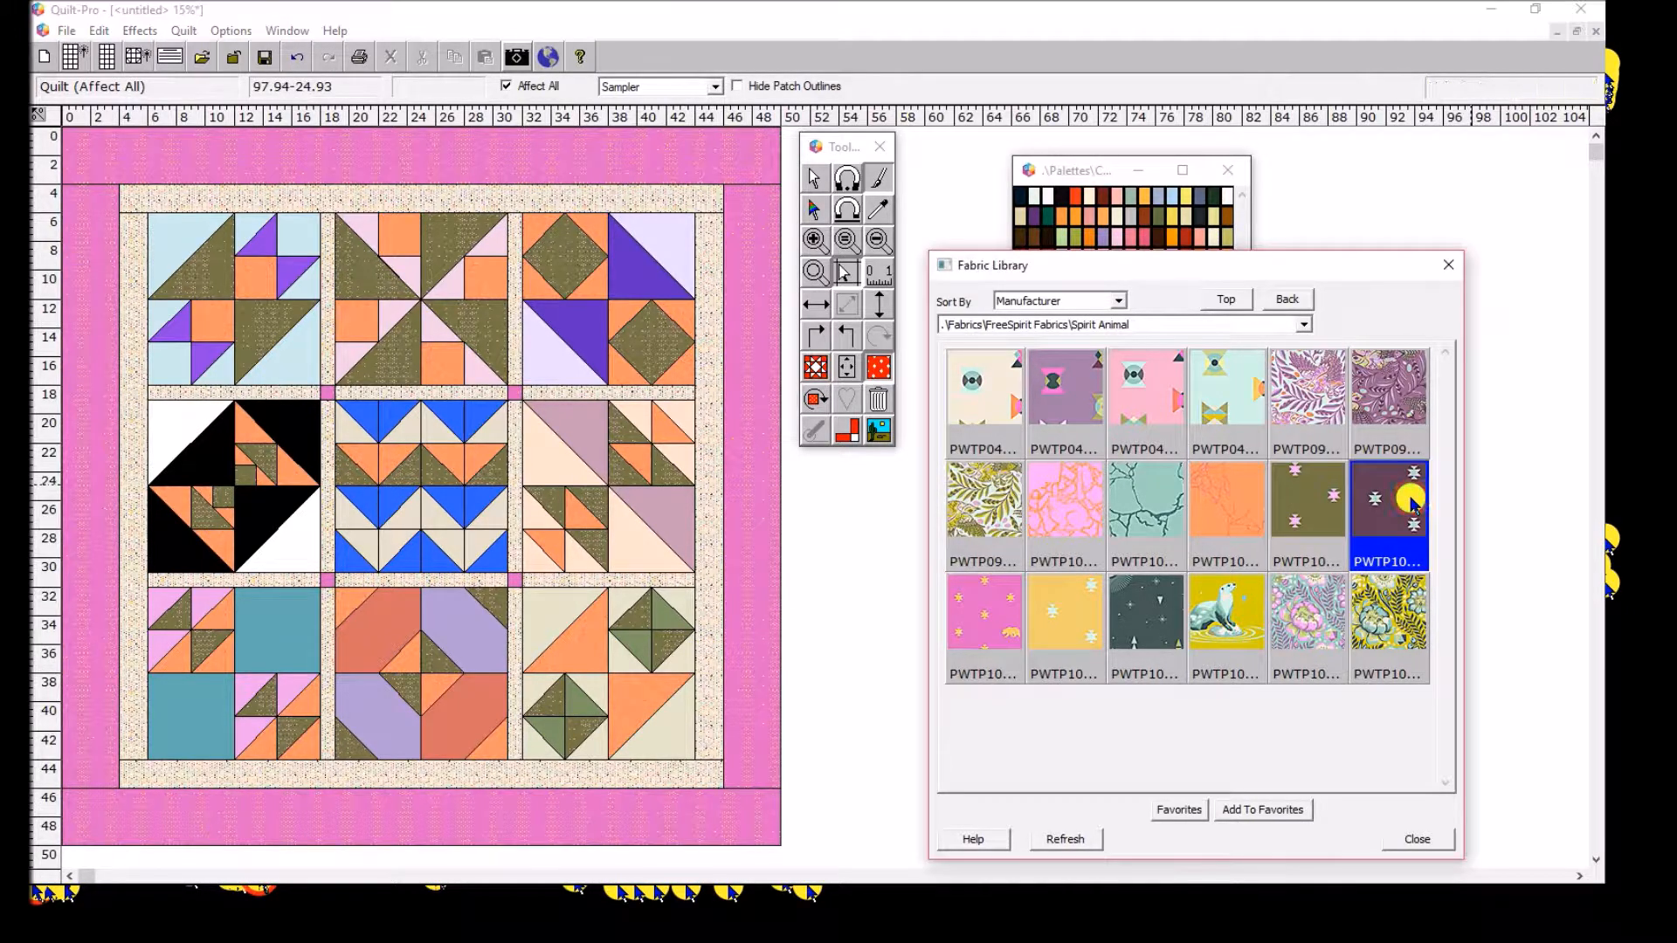
{"action": "left_click", "coordinate": [1388, 389]}
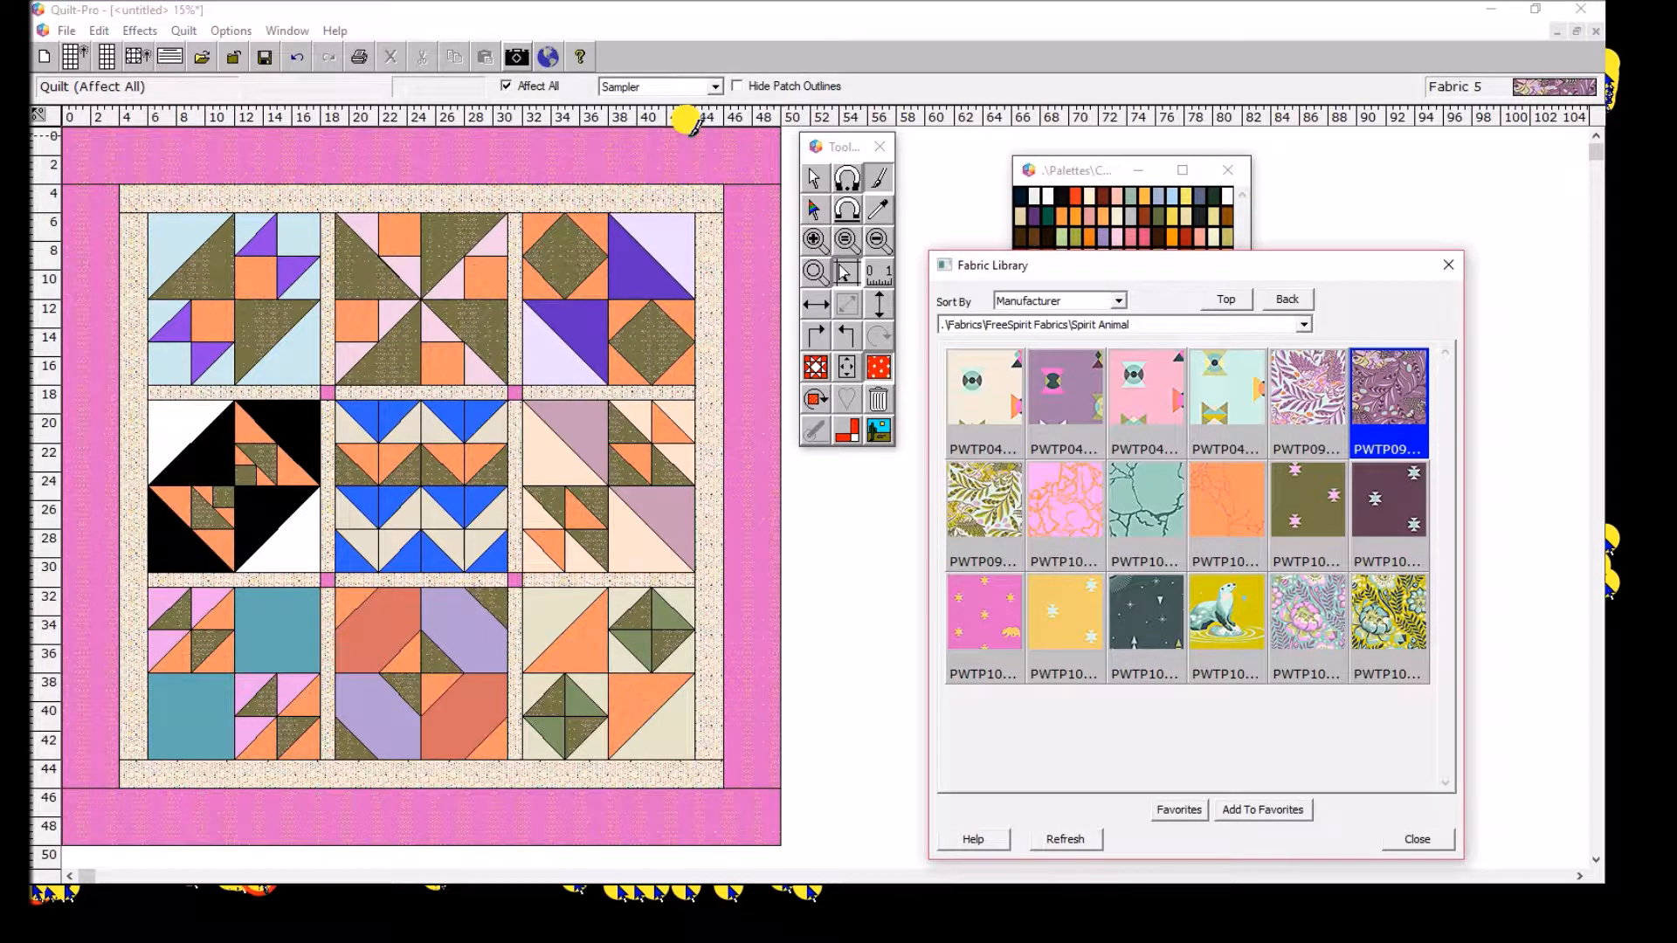
{"action": "left_click", "coordinate": [537, 147]}
{"action": "left_click", "coordinate": [752, 255]}
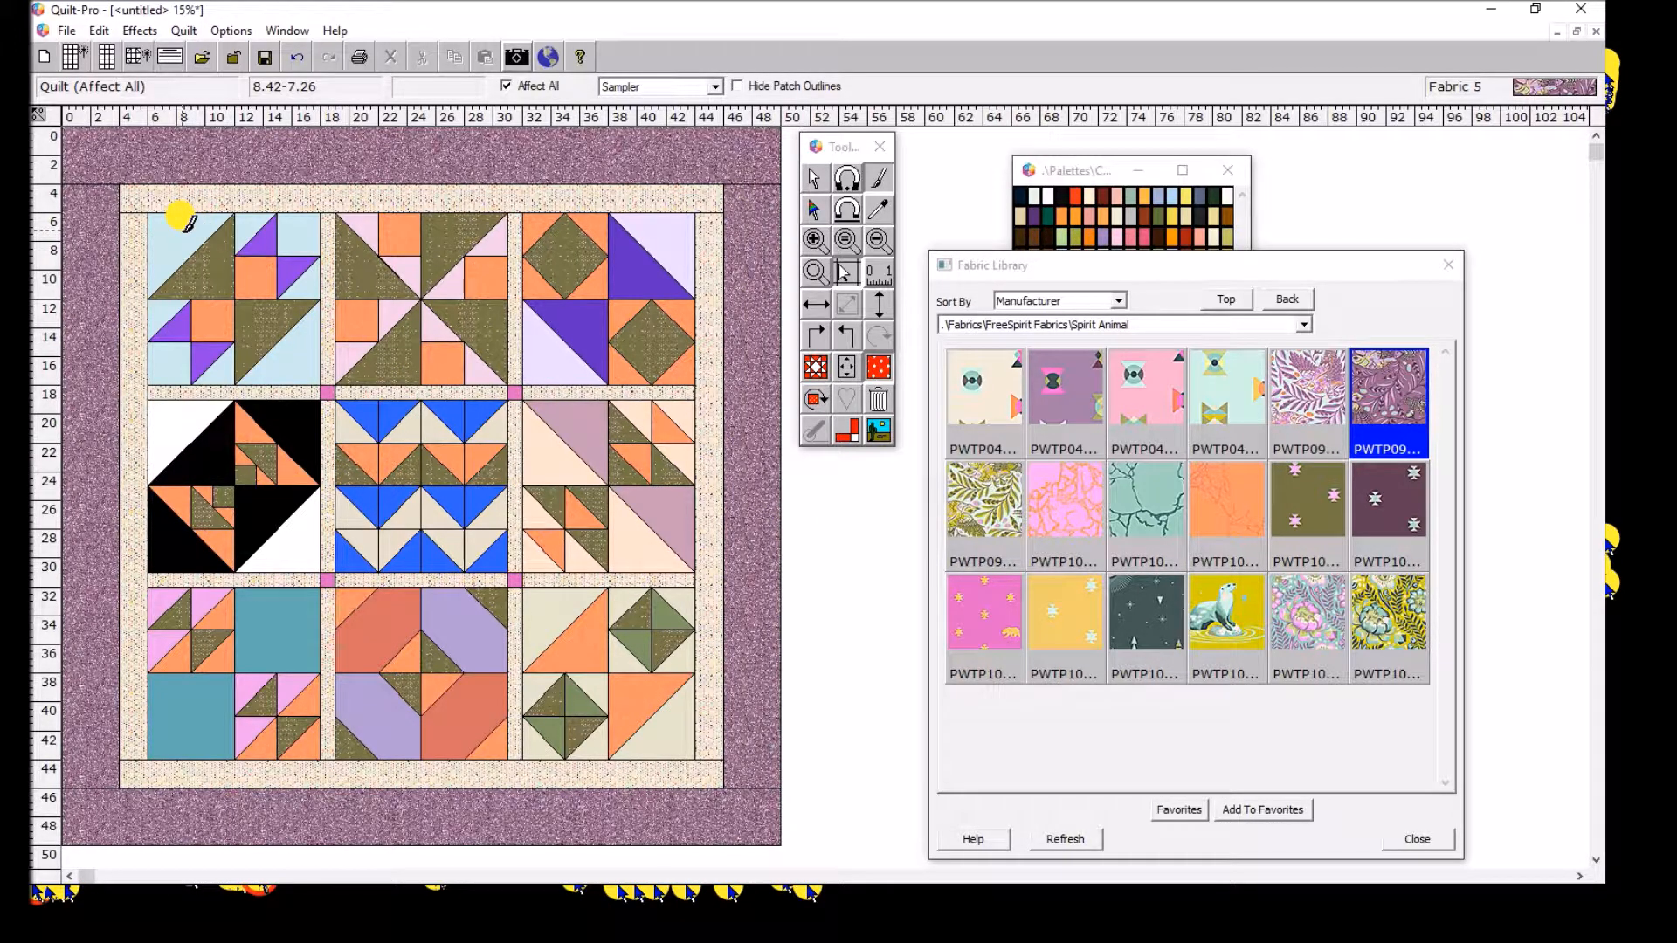
Try the dark purple floral on the upper-right block's lavender triangles and the middle-row right block's large mauve triangles, and undo the fills
{"action": "left_click", "coordinate": [660, 255]}
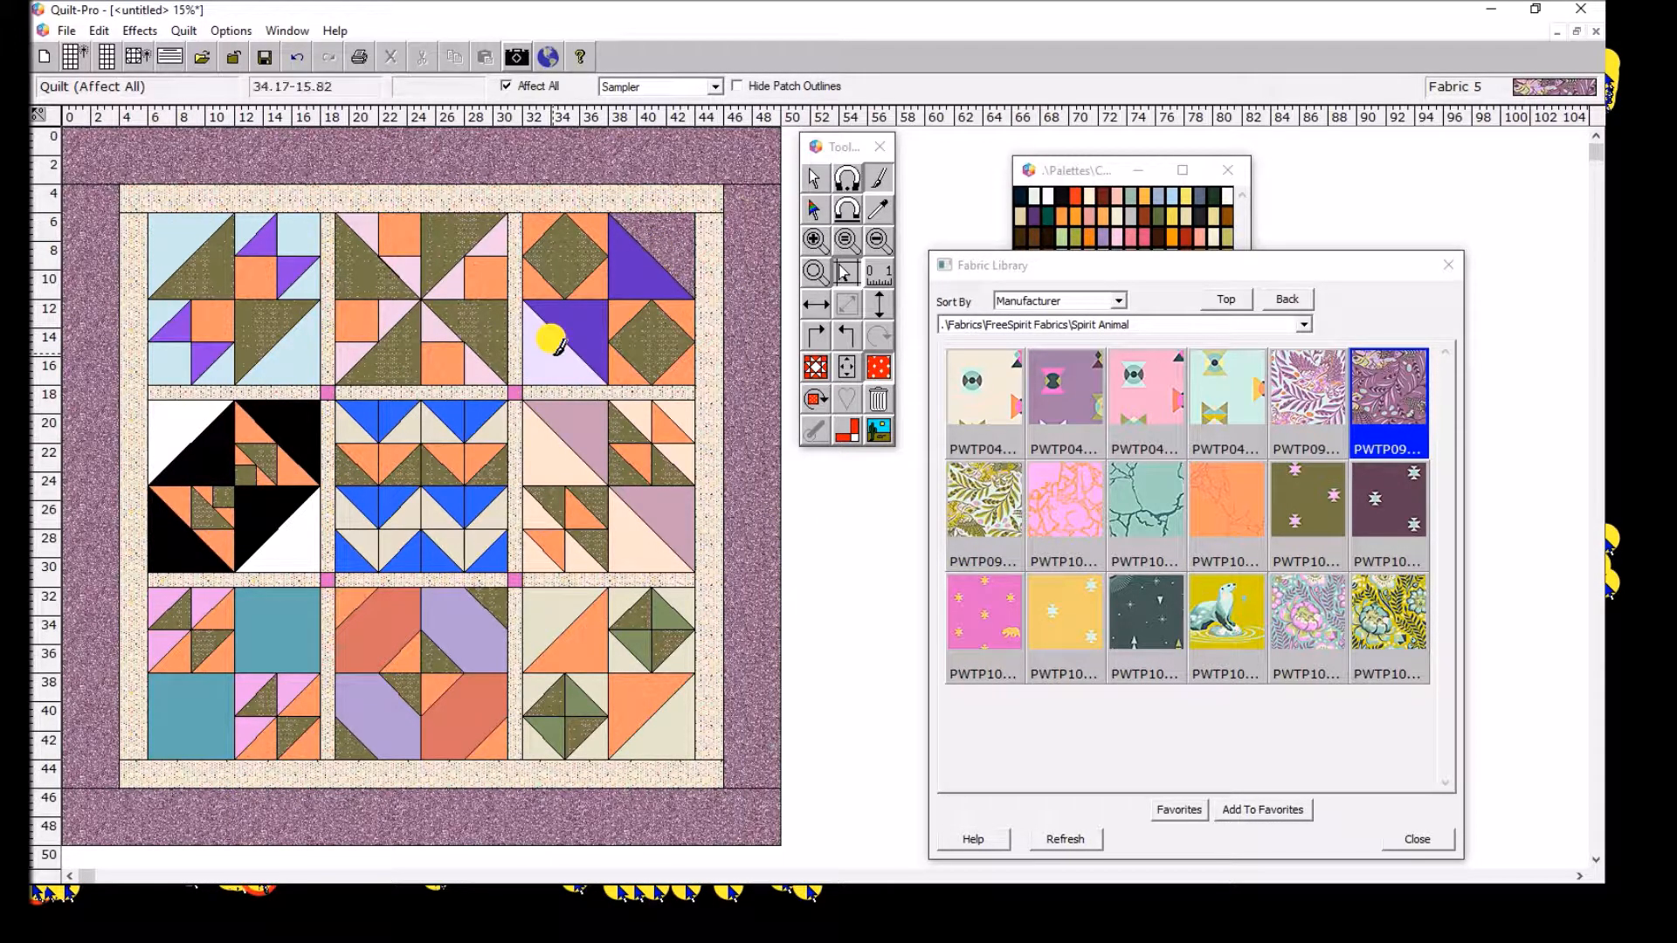
{"action": "left_click", "coordinate": [553, 343]}
{"action": "left_click", "coordinate": [666, 490]}
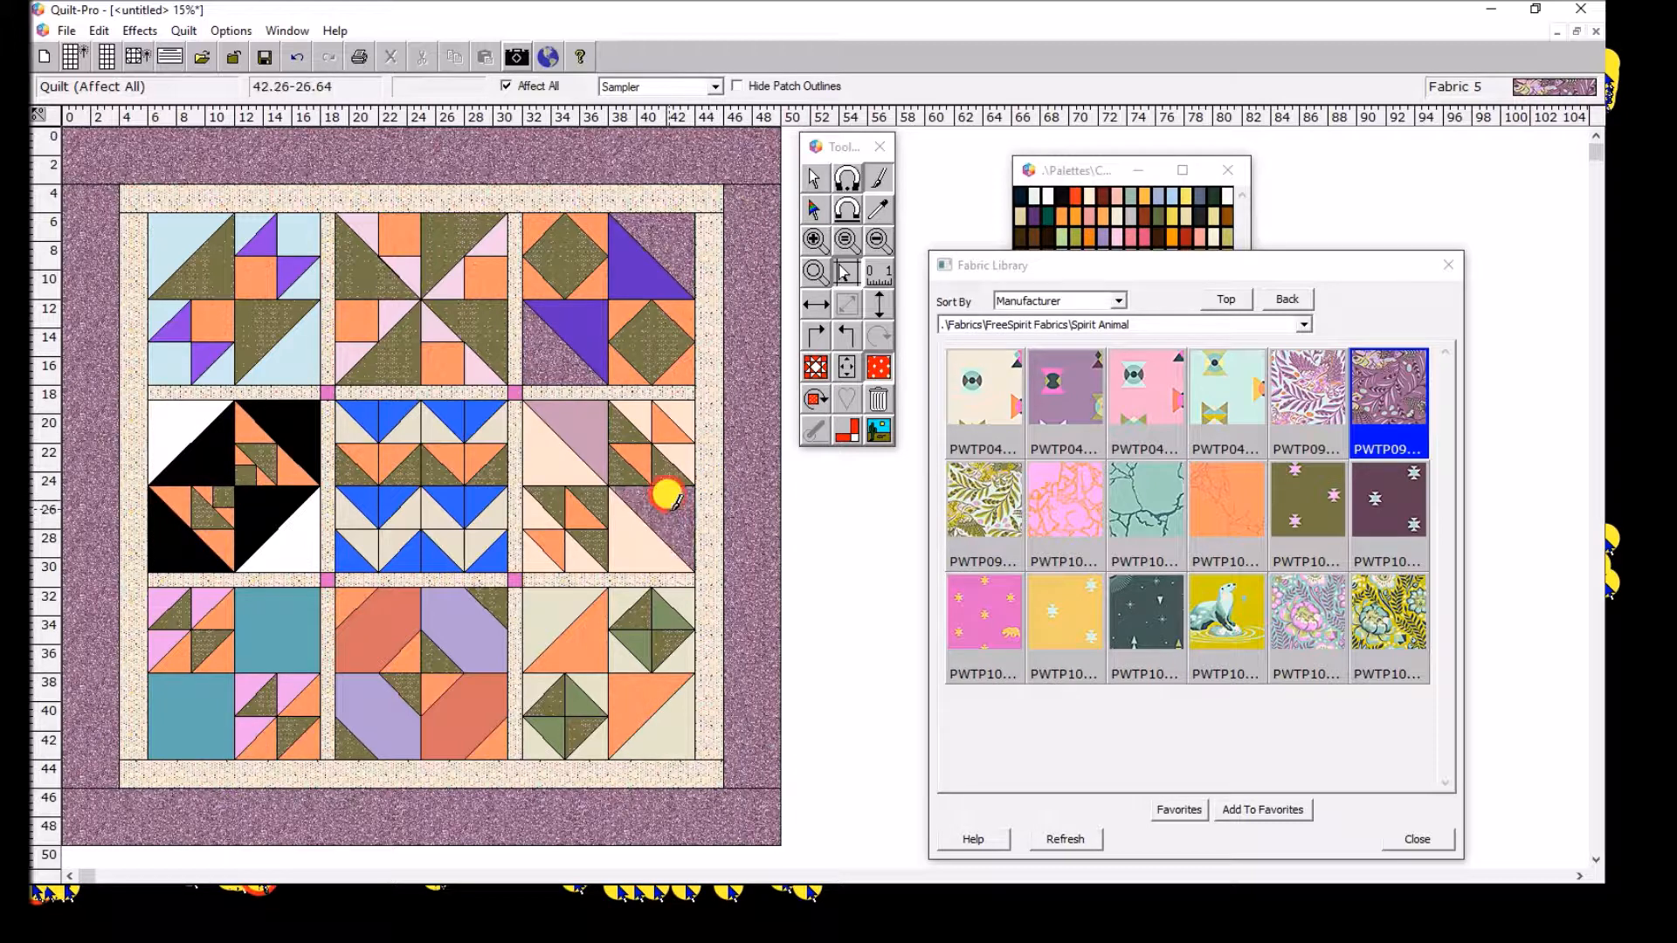
{"action": "left_click", "coordinate": [590, 422]}
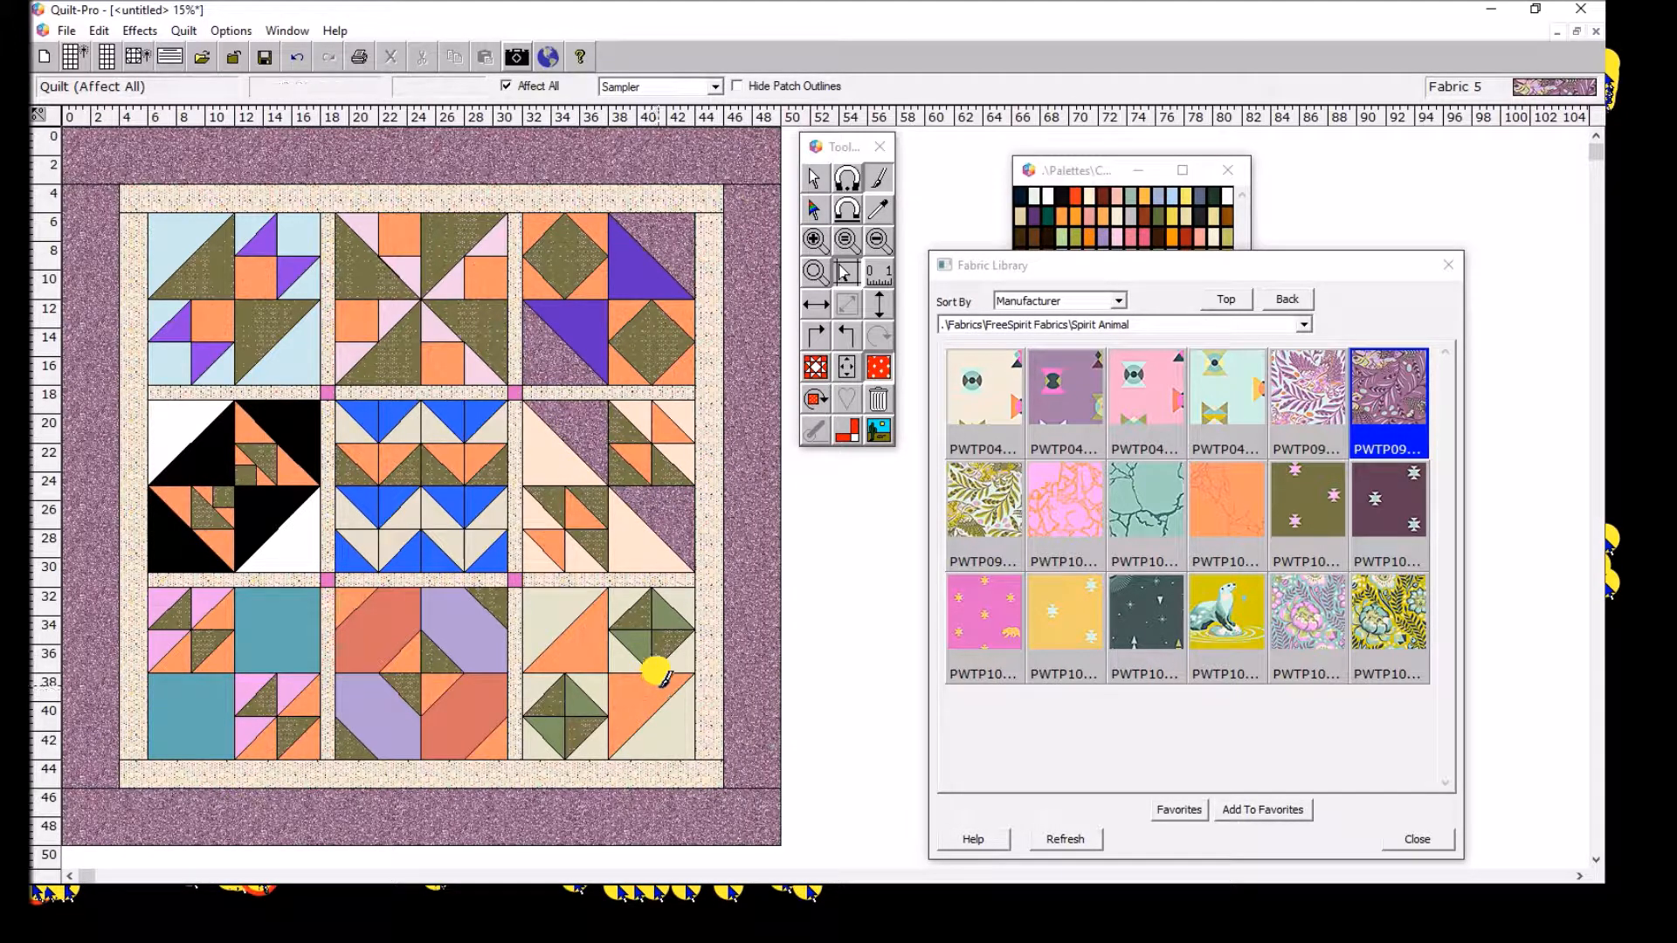
{"action": "left_click", "coordinate": [300, 57]}
{"action": "left_click", "coordinate": [300, 57]}
{"action": "left_click", "coordinate": [299, 57]}
{"action": "left_click", "coordinate": [299, 57]}
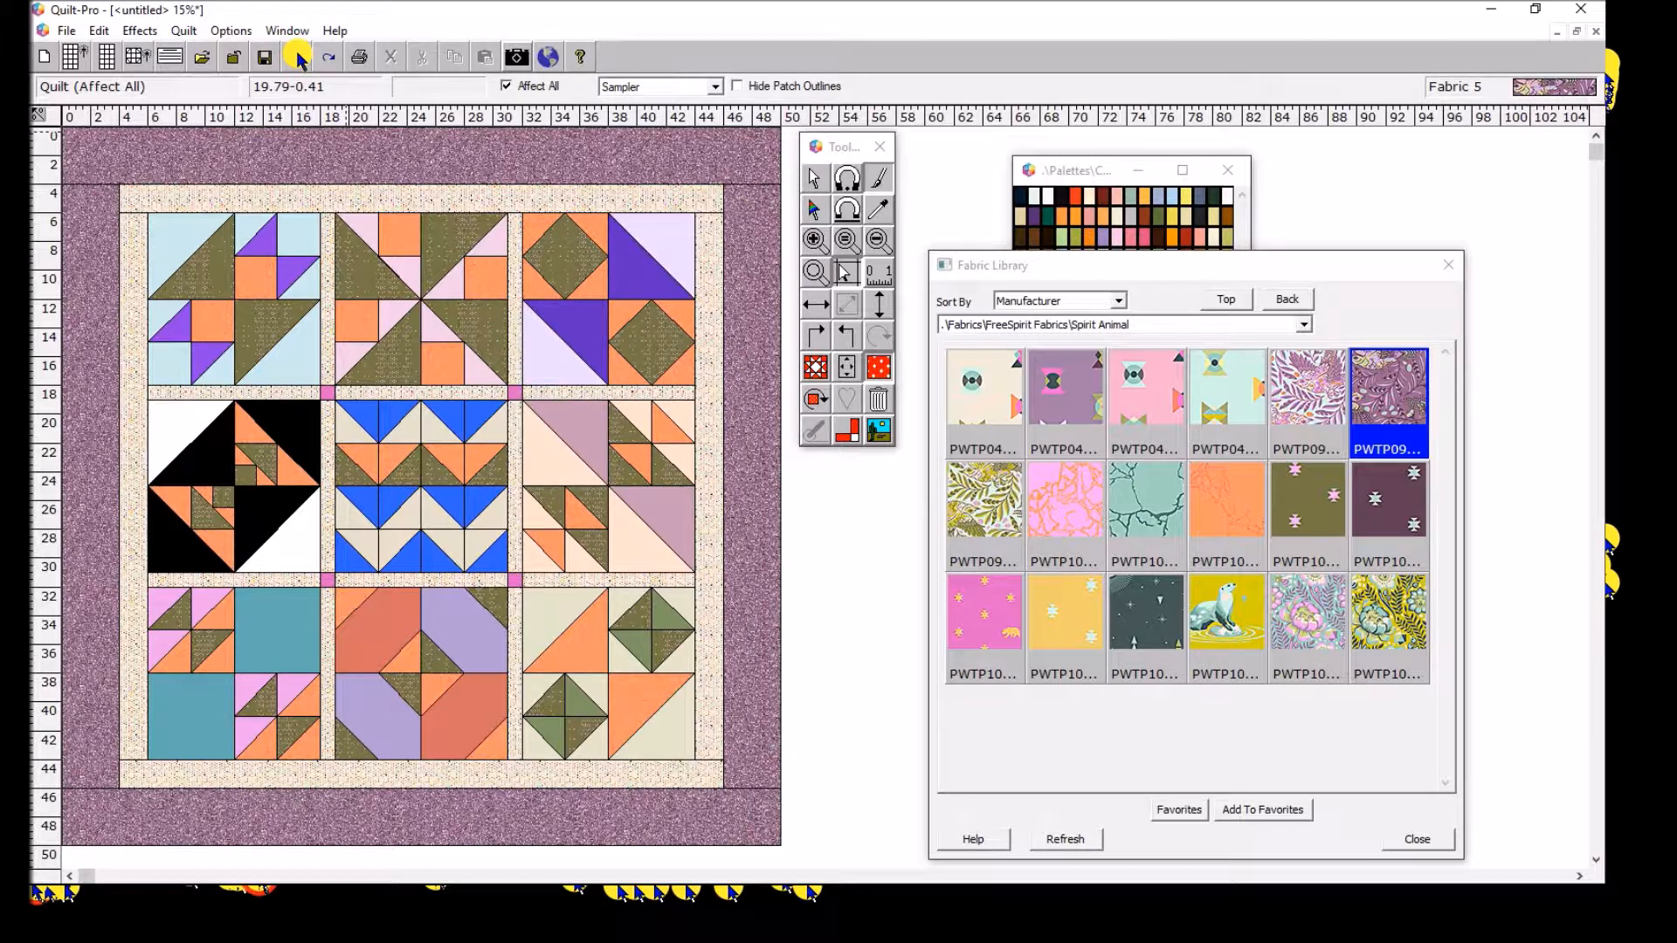
Paint the upper-right block's lavender triangles and cream triangles of the middle-row right block with the light purple-and-white leaf fabric
{"action": "left_click", "coordinate": [1307, 388]}
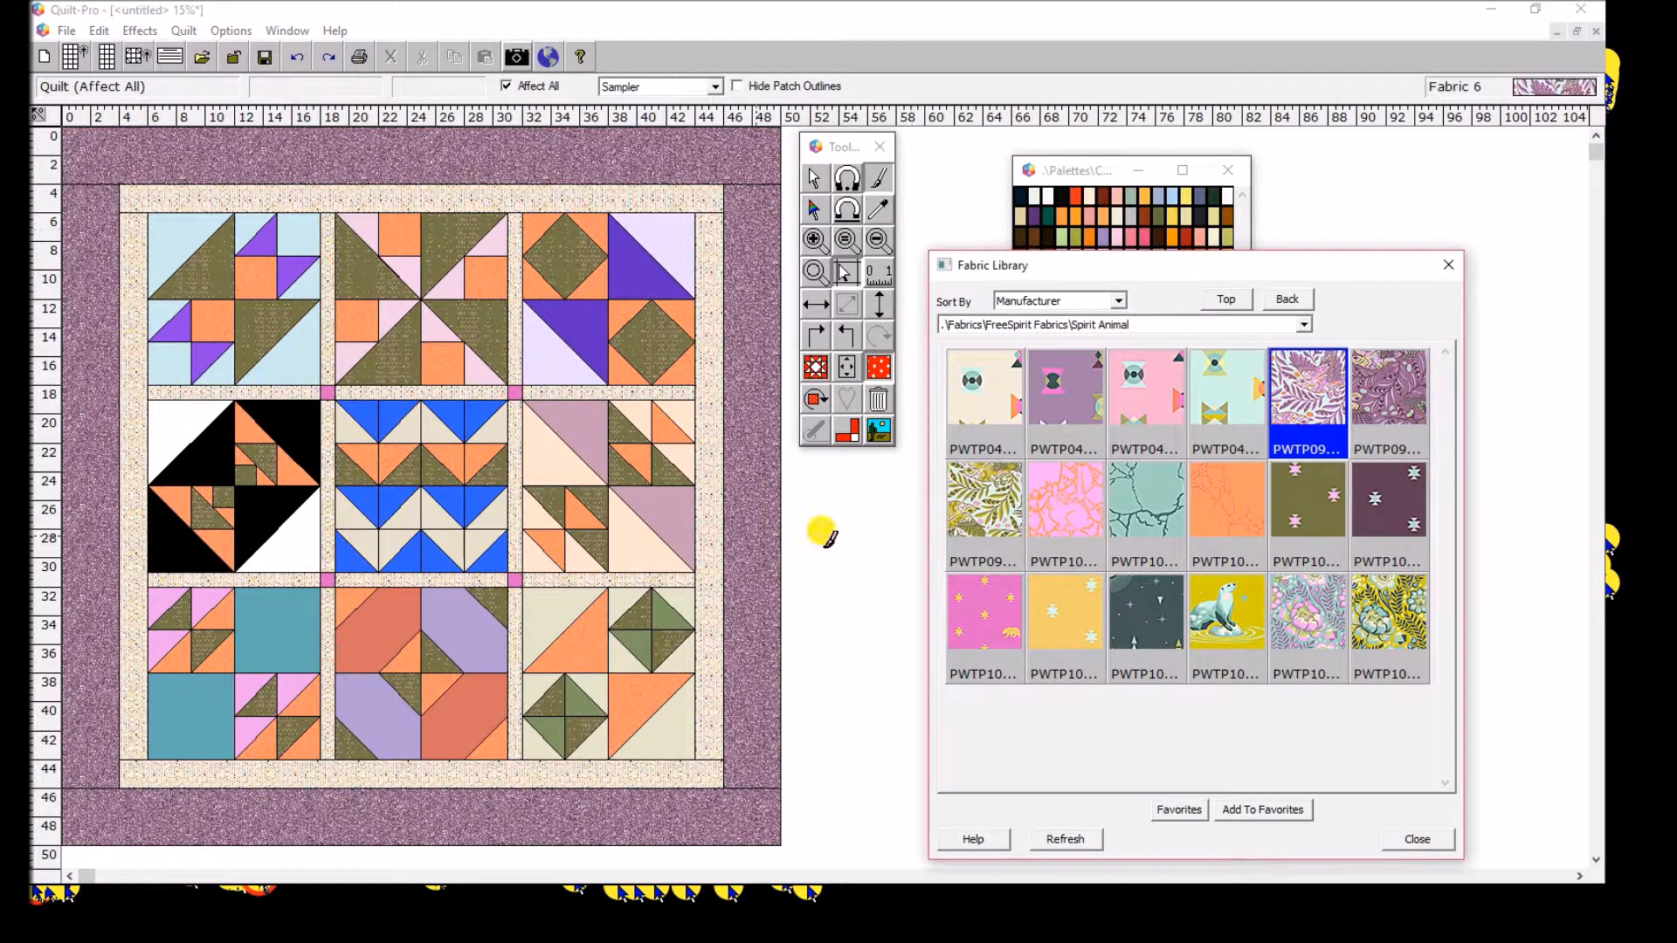
{"action": "left_click", "coordinate": [664, 234]}
{"action": "left_click", "coordinate": [560, 342]}
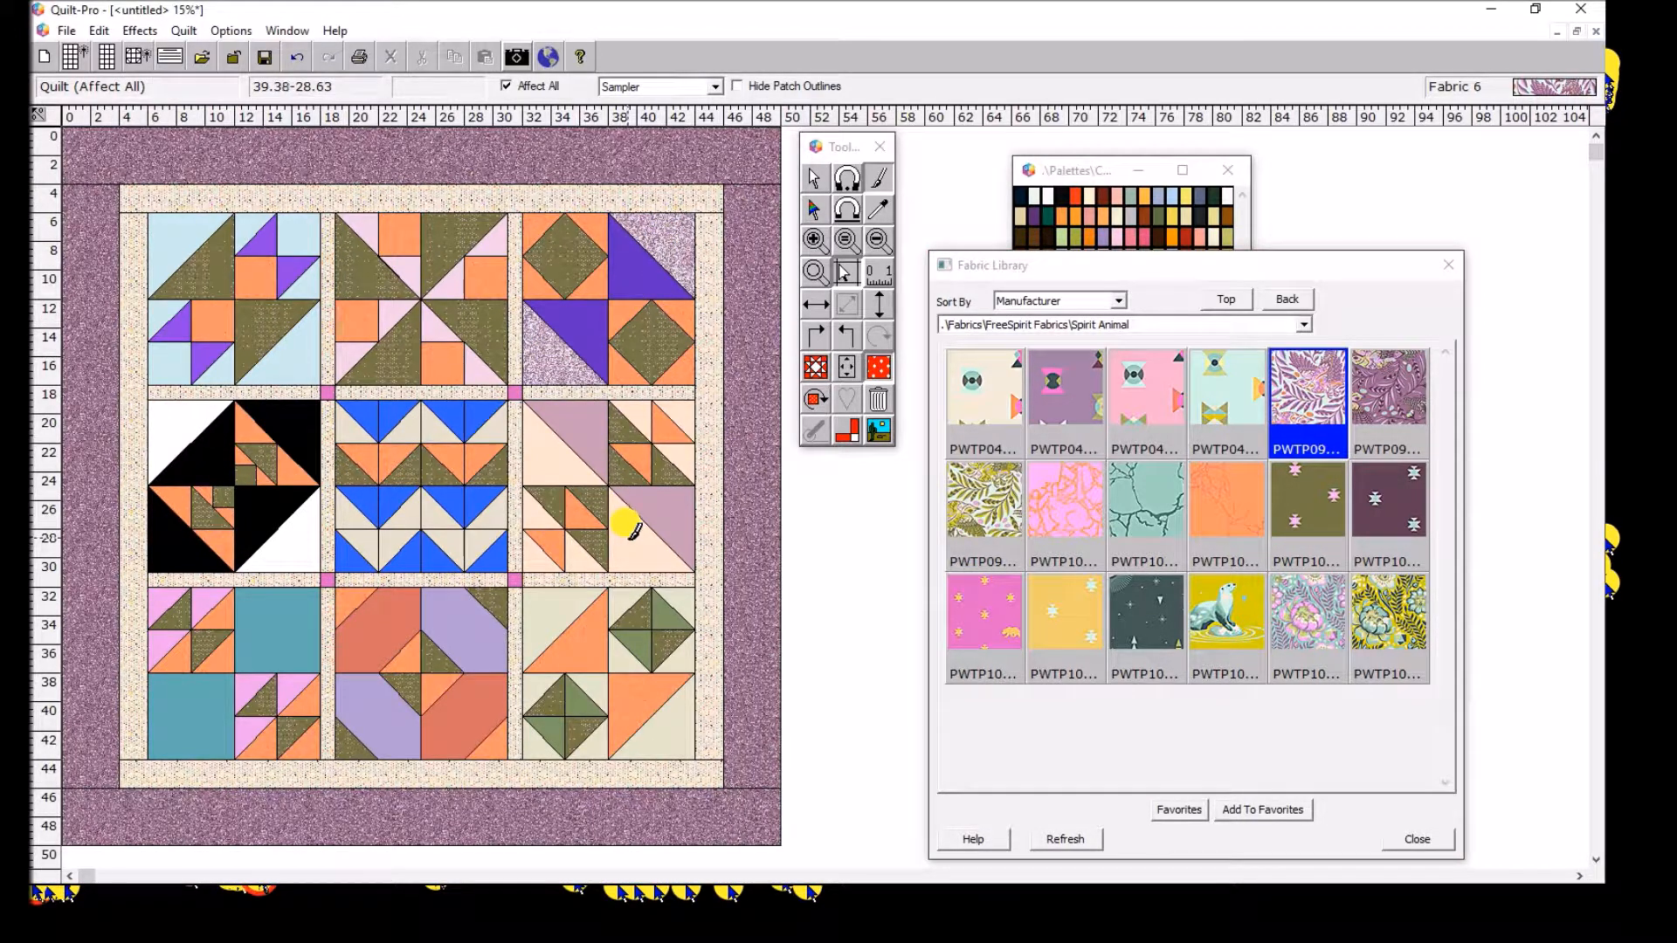
{"action": "left_click", "coordinate": [565, 436]}
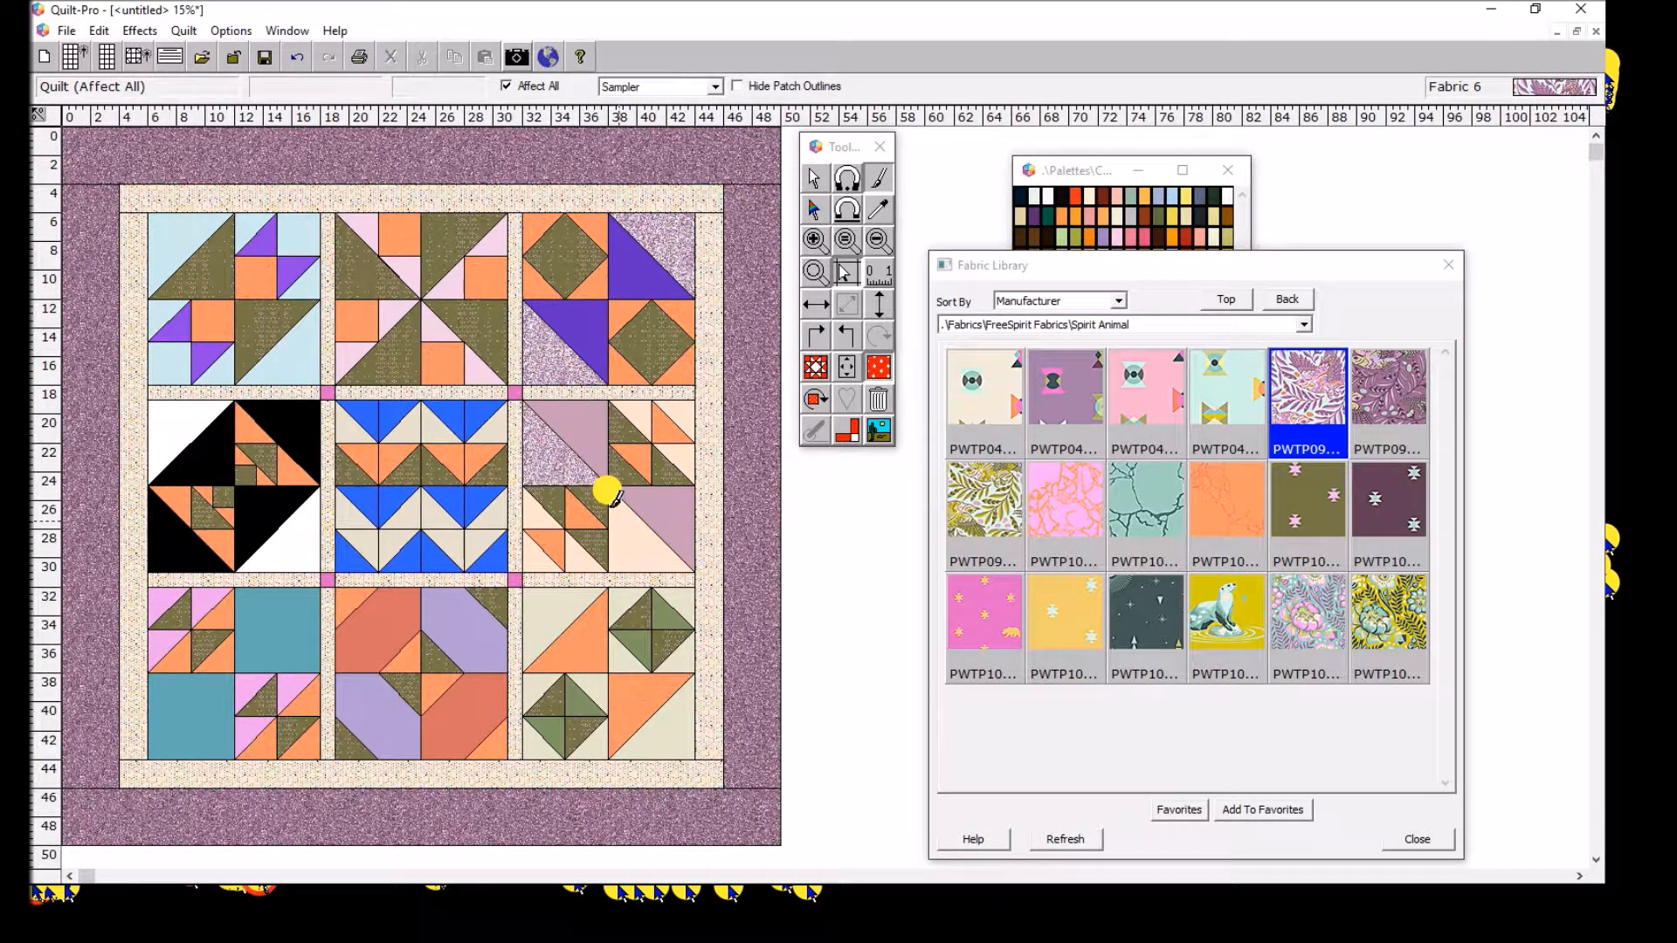
{"action": "left_click", "coordinate": [635, 515]}
{"action": "left_click", "coordinate": [639, 407]}
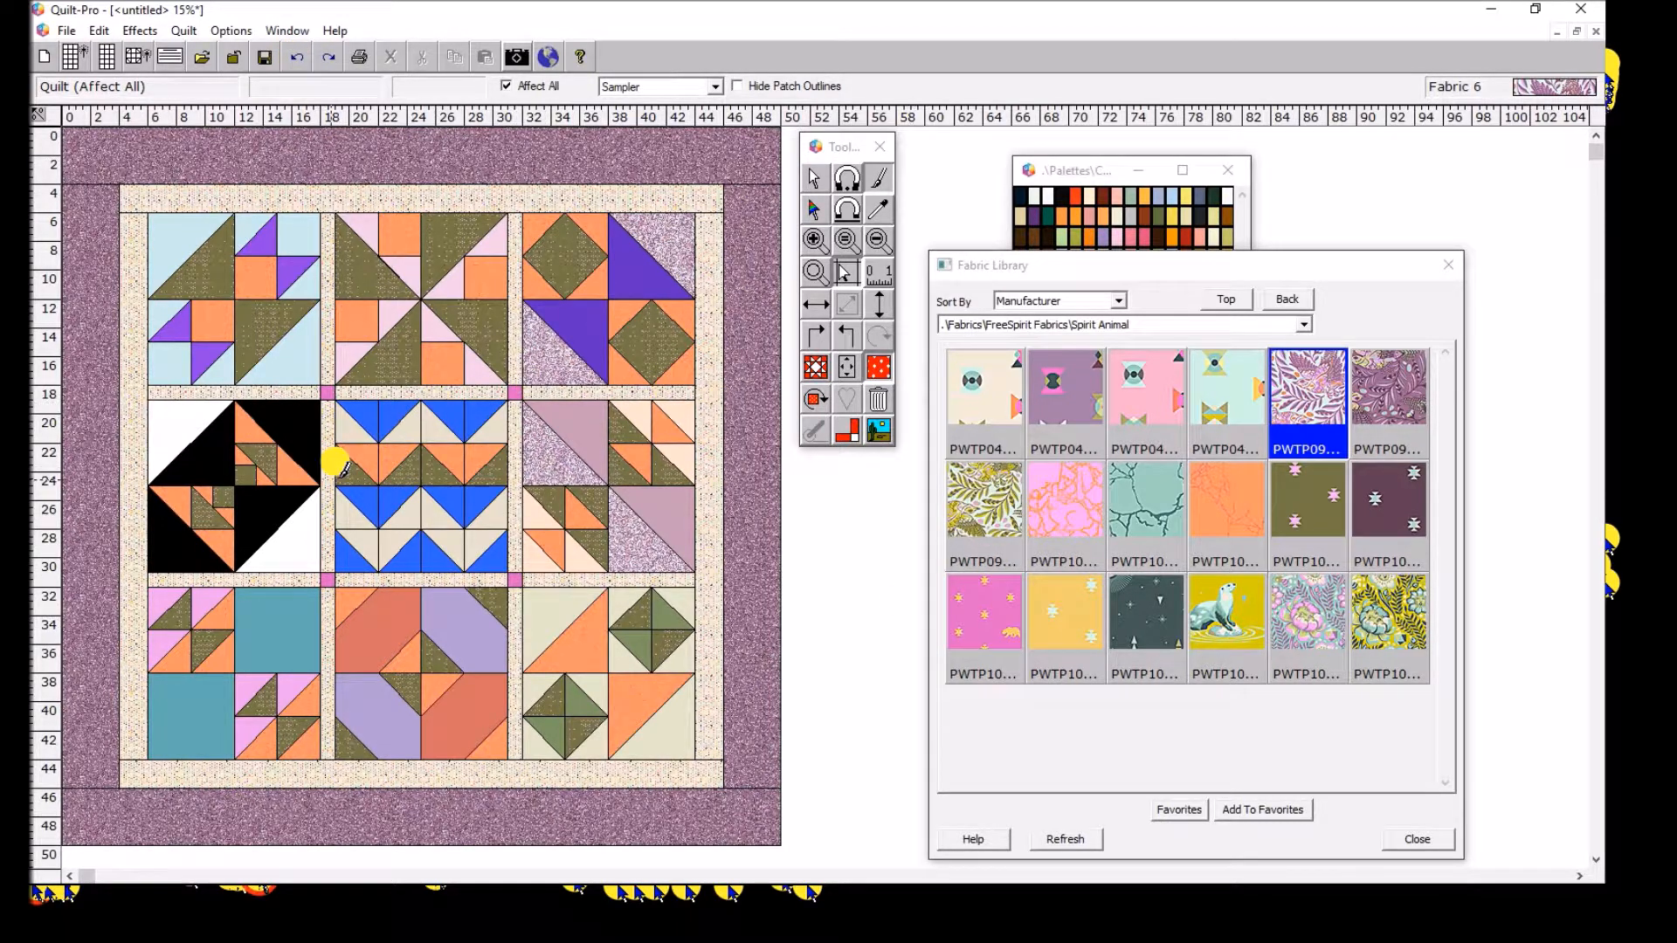
Paint the center block's third-row cream triangles and the upper-left block's purple triangles with the light purple-and-white leaf fabric
{"action": "mouse_move", "coordinate": [353, 504]}
{"action": "left_mouse_down"}
{"action": "mouse_move", "coordinate": [377, 491]}
{"action": "mouse_move", "coordinate": [472, 502]}
{"action": "left_mouse_up"}
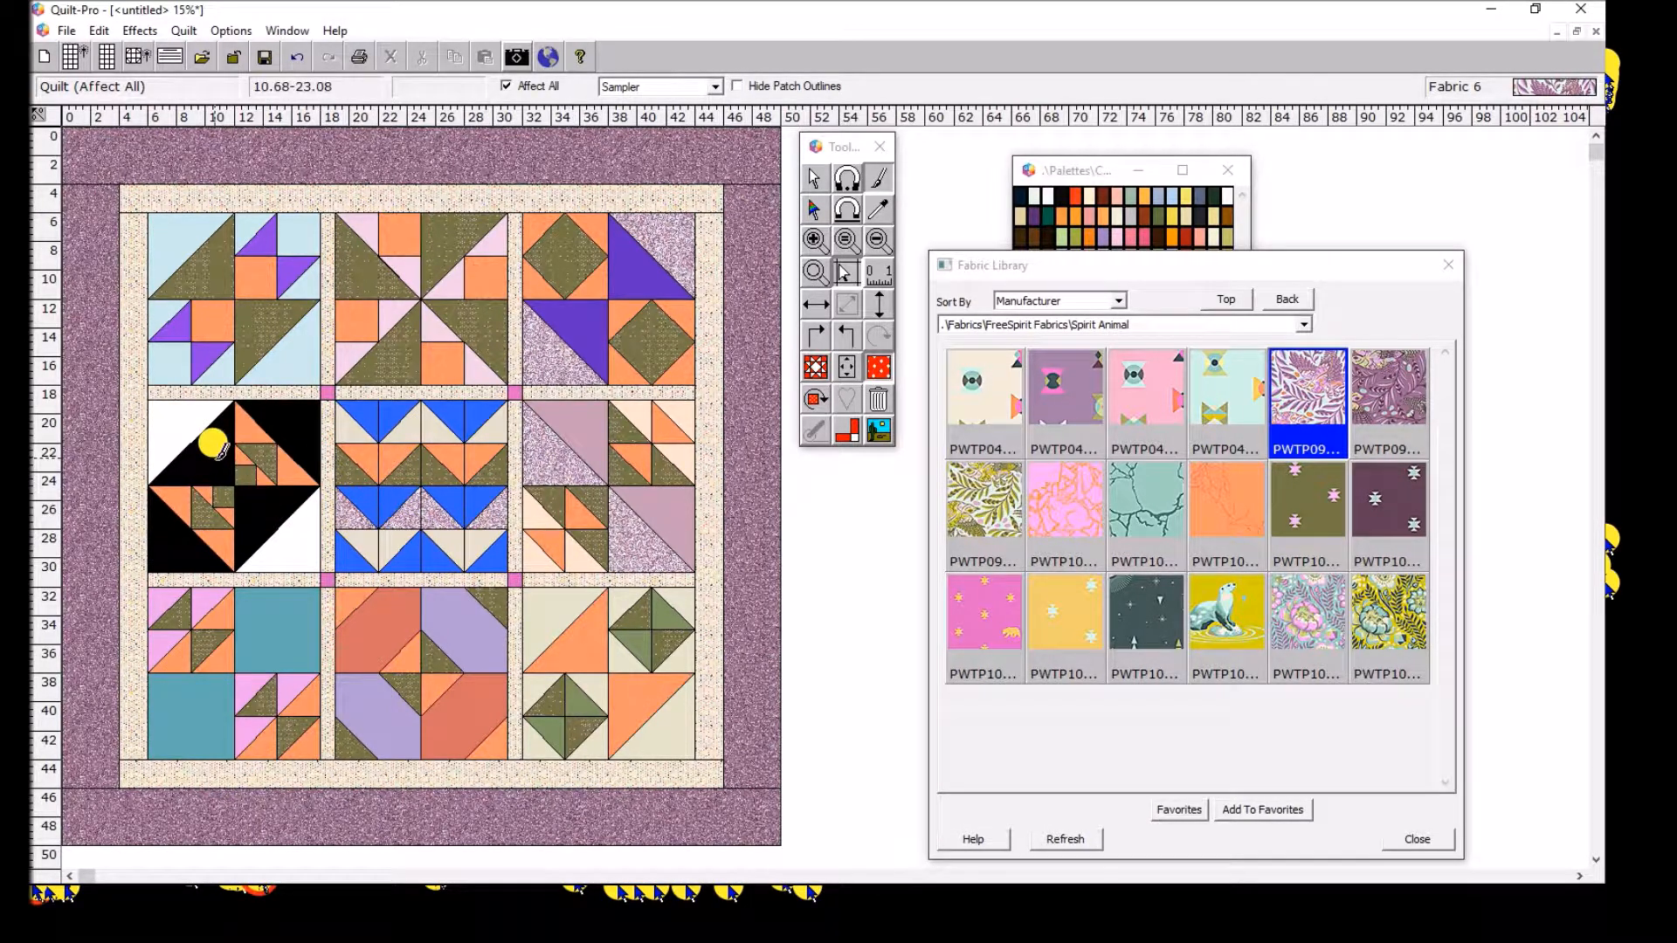
{"action": "left_click", "coordinate": [177, 327]}
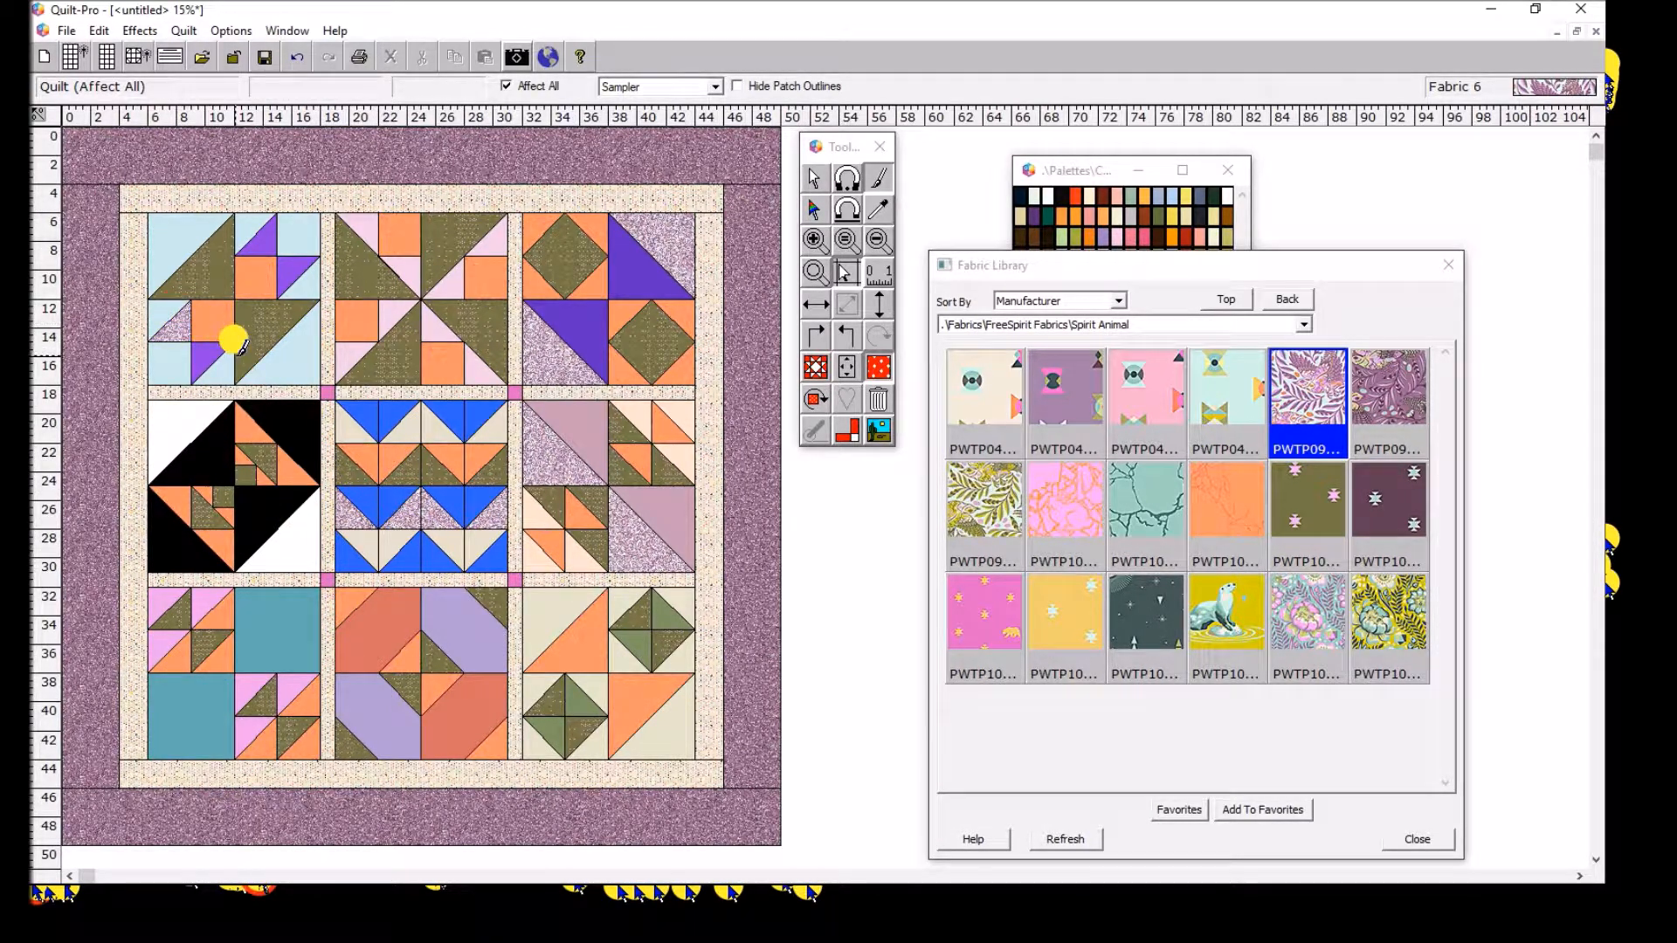
{"action": "left_click", "coordinate": [220, 348]}
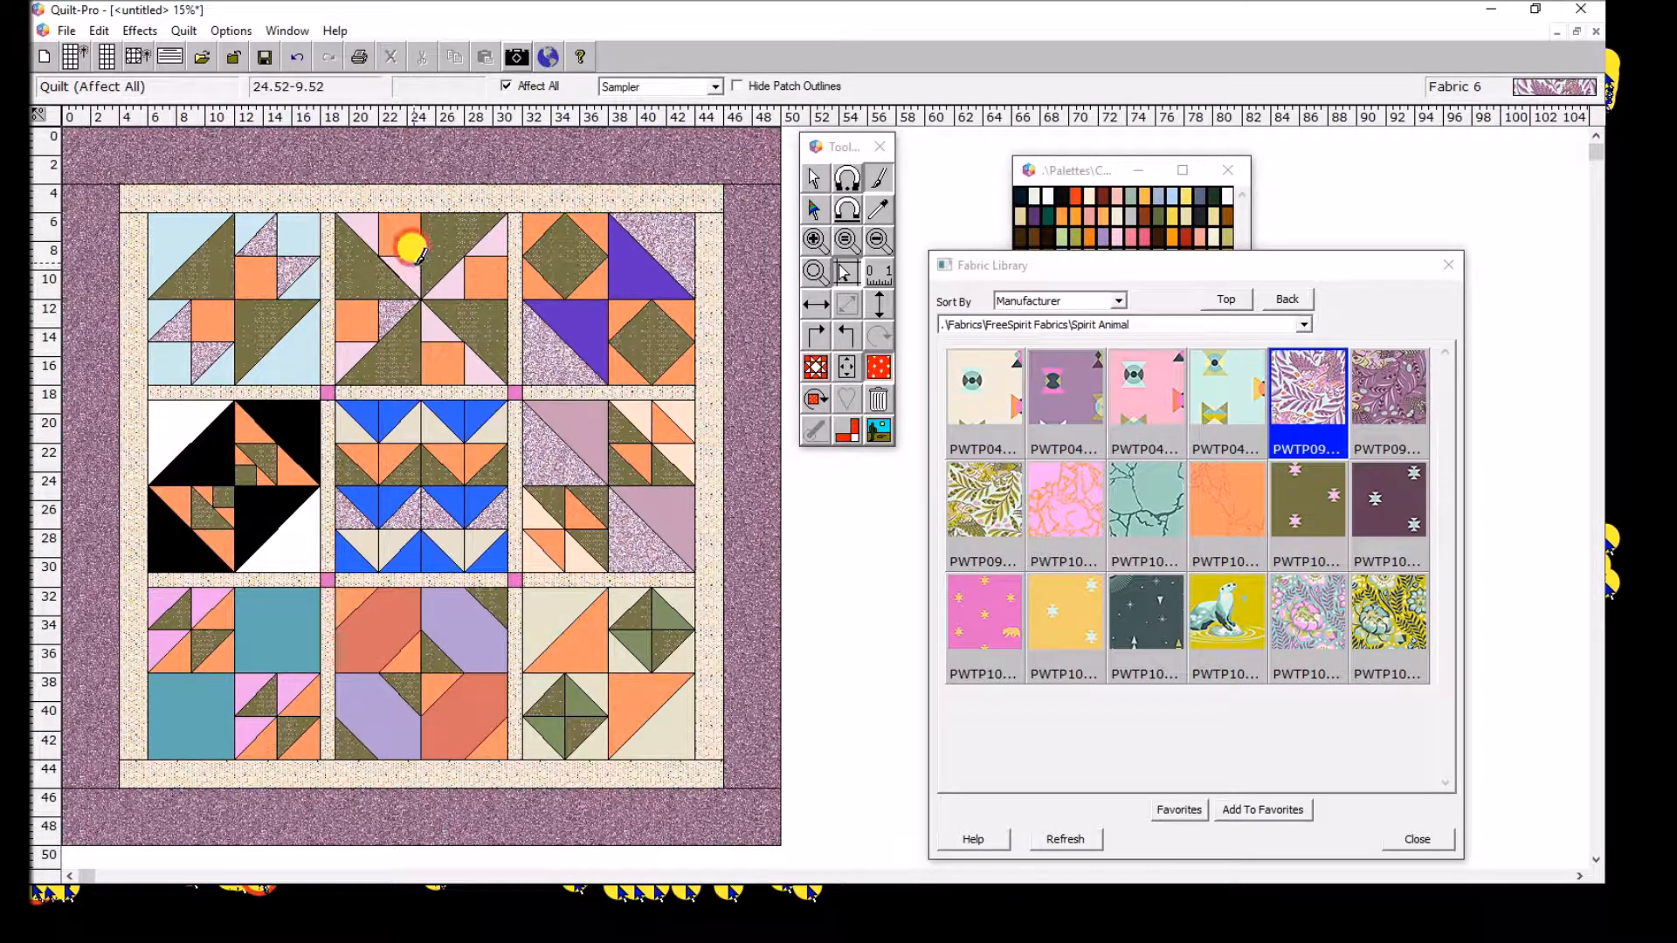
Apply the light purple-and-white leaf fabric to the upper-middle block's inner pink triangles and the lower-left block's pink triangles
{"action": "left_click", "coordinate": [455, 277]}
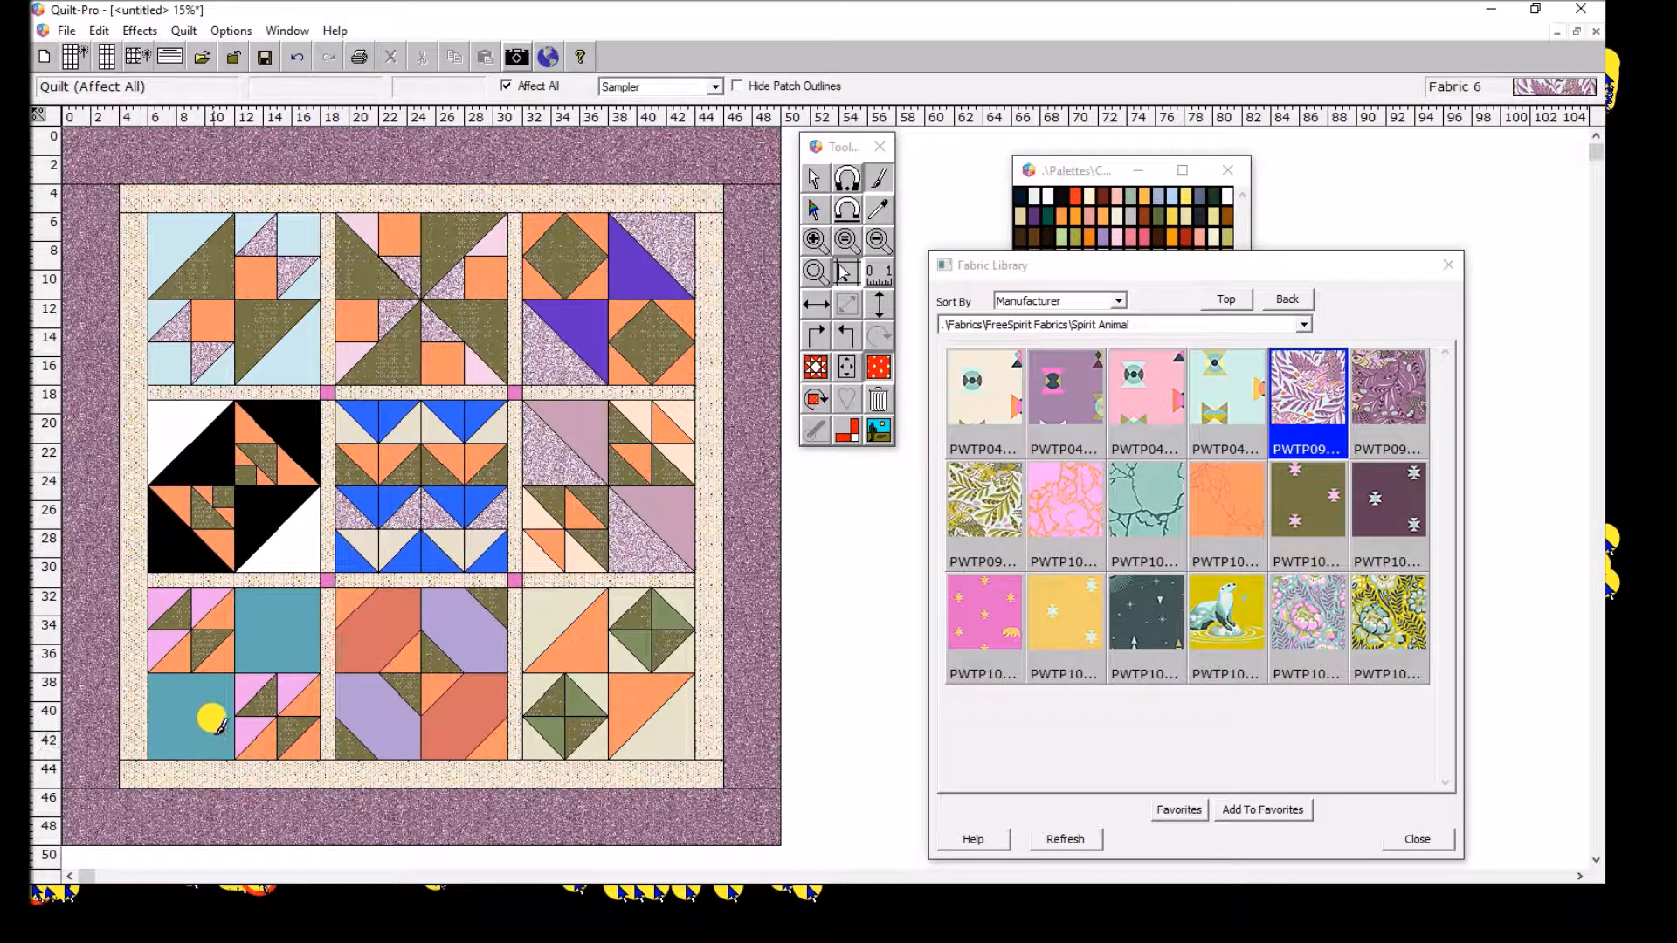
{"action": "left_click", "coordinate": [193, 598]}
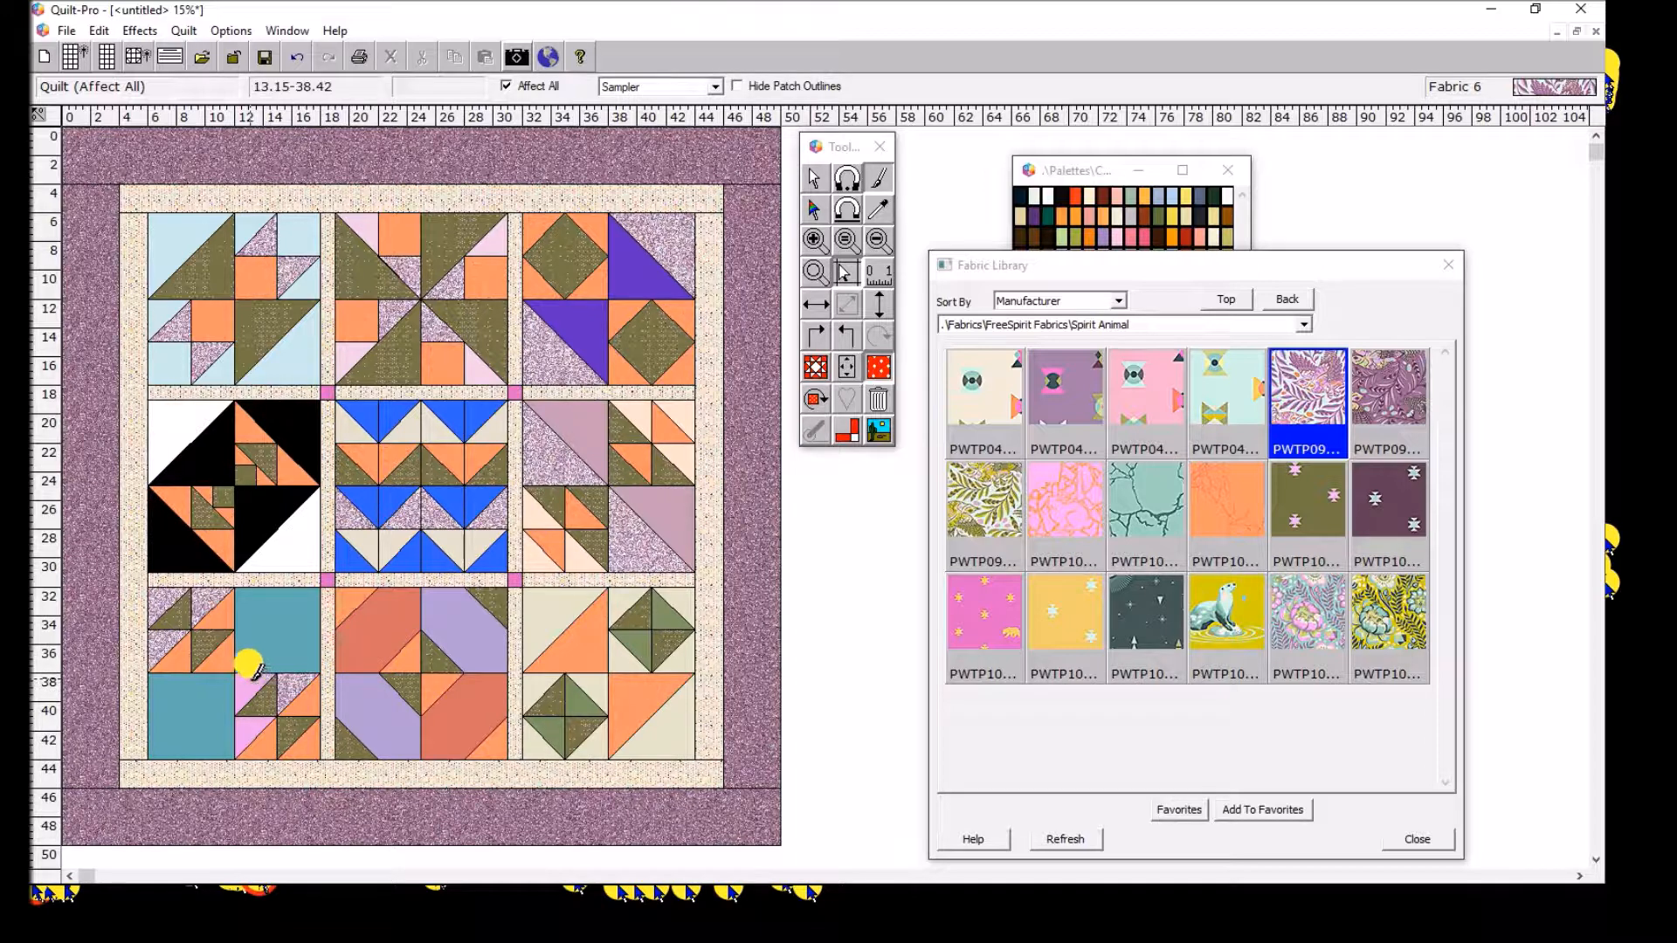
{"action": "left_click", "coordinate": [245, 696]}
Fill the bottom-row middle block's coral patches and alternate cream corners around the lower-right block's diamonds with the light purple-and-white leaf fabric
{"action": "left_click", "coordinate": [373, 620]}
{"action": "left_click", "coordinate": [452, 697]}
{"action": "left_click", "coordinate": [617, 659]}
{"action": "left_click", "coordinate": [592, 682]}
{"action": "left_click", "coordinate": [532, 743]}
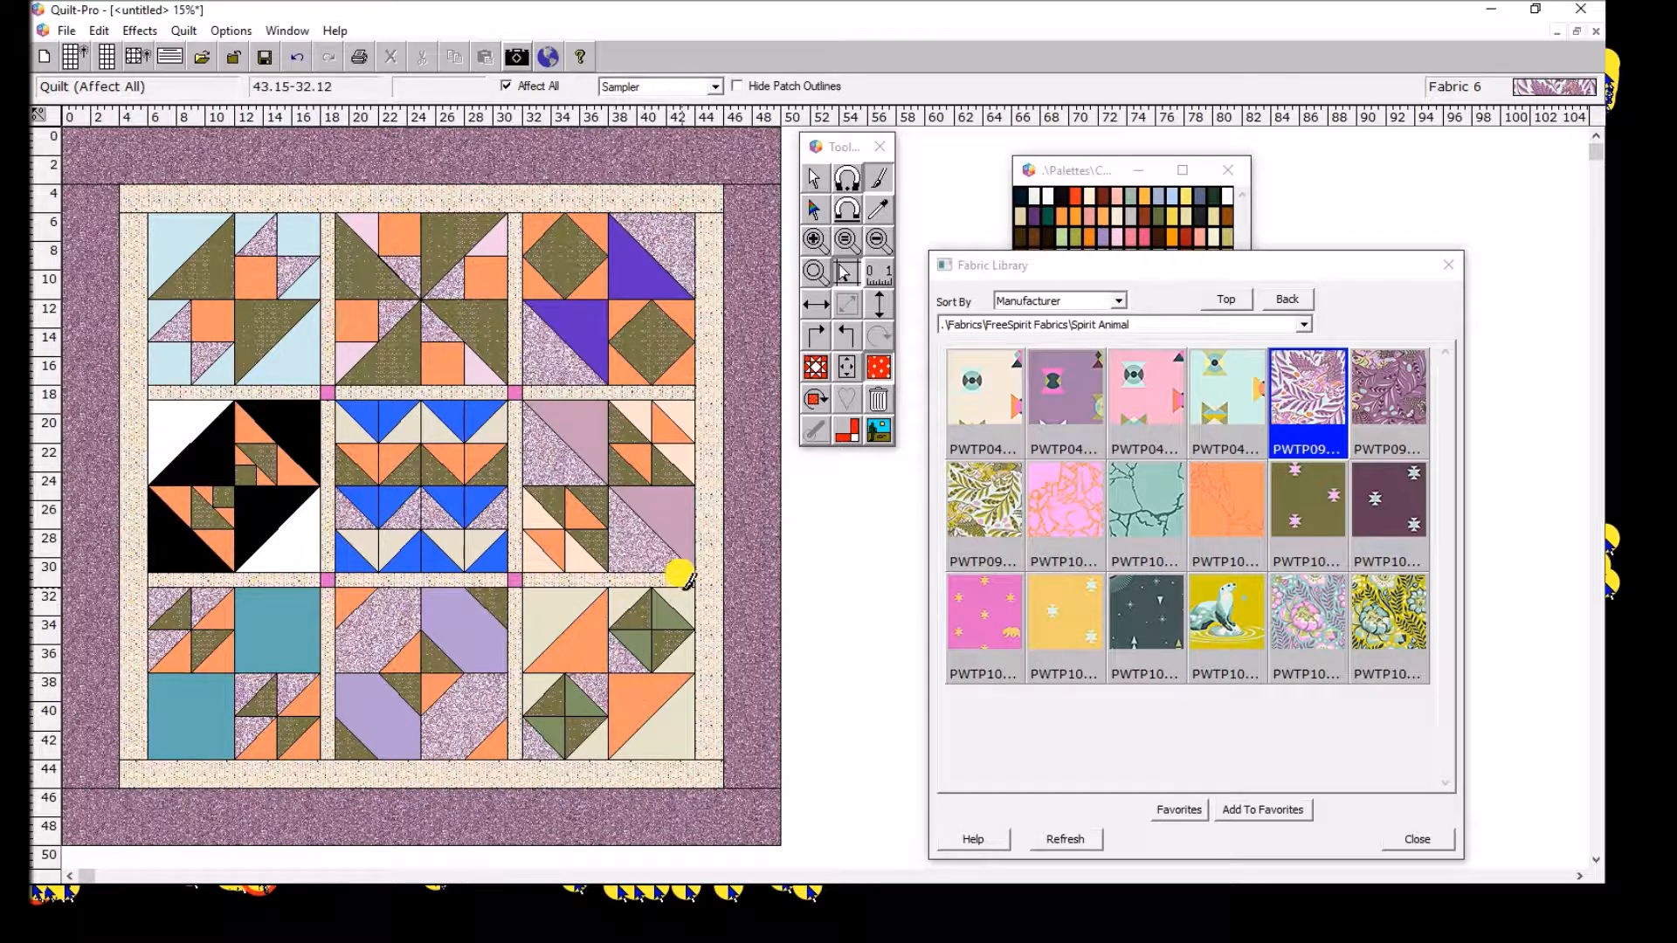
Recolor the upper-right block's dark purple triangles with the teal crackle Spirit Animal fabric
{"action": "left_click", "coordinate": [1162, 510]}
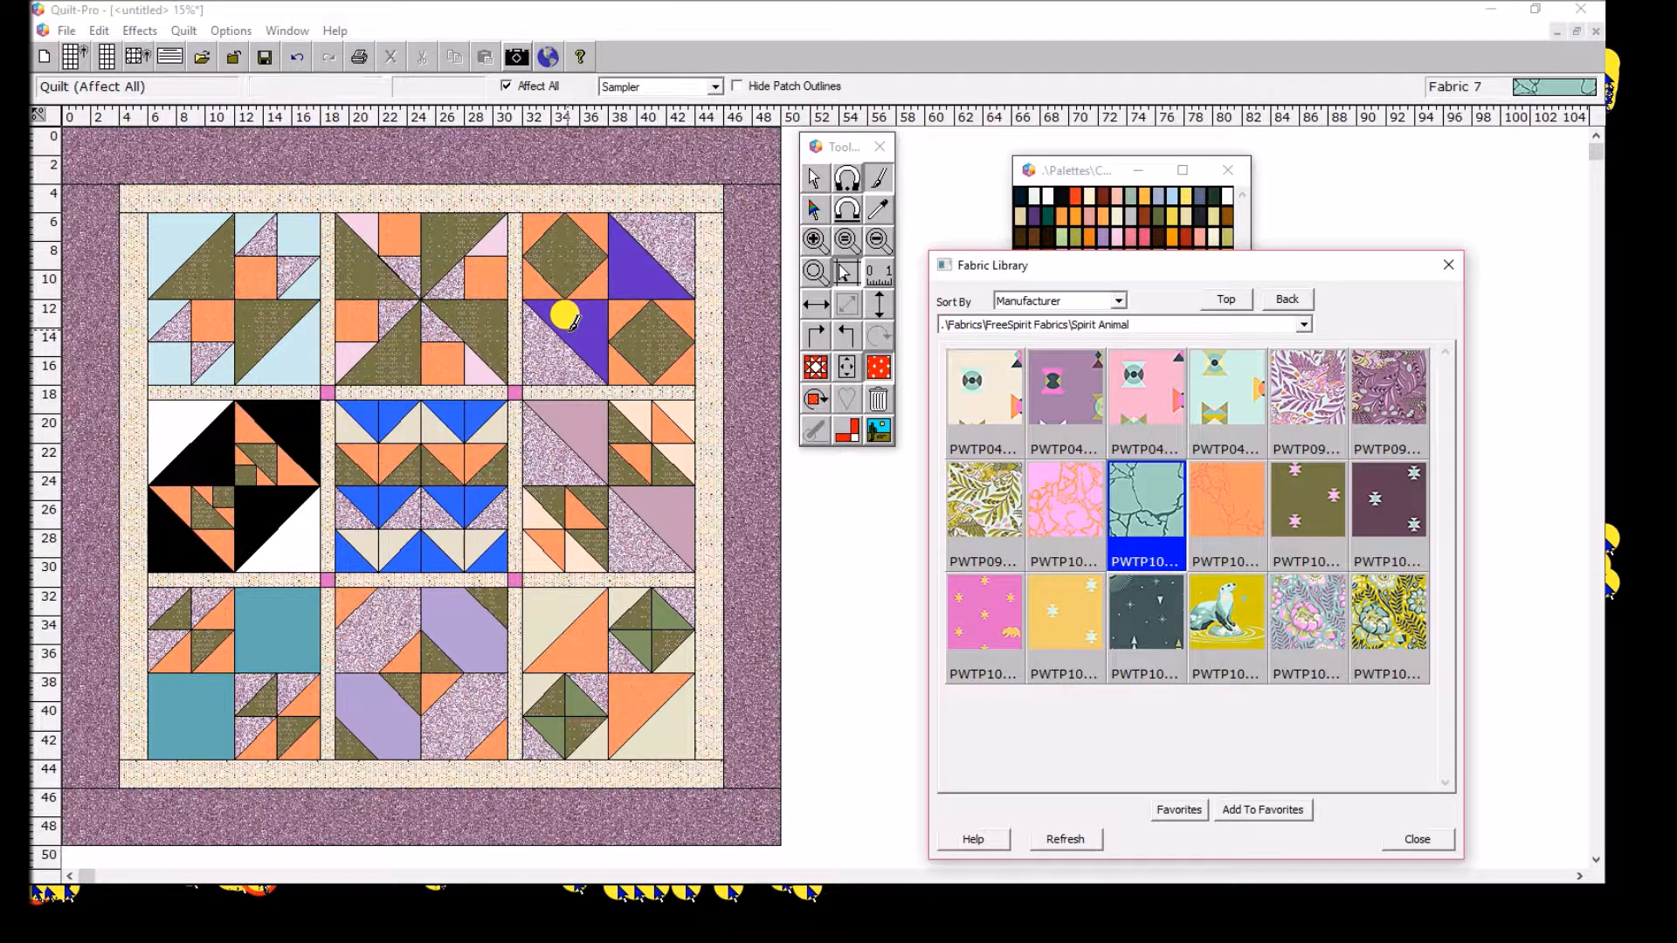
{"action": "left_click", "coordinate": [562, 316]}
{"action": "left_click", "coordinate": [651, 249]}
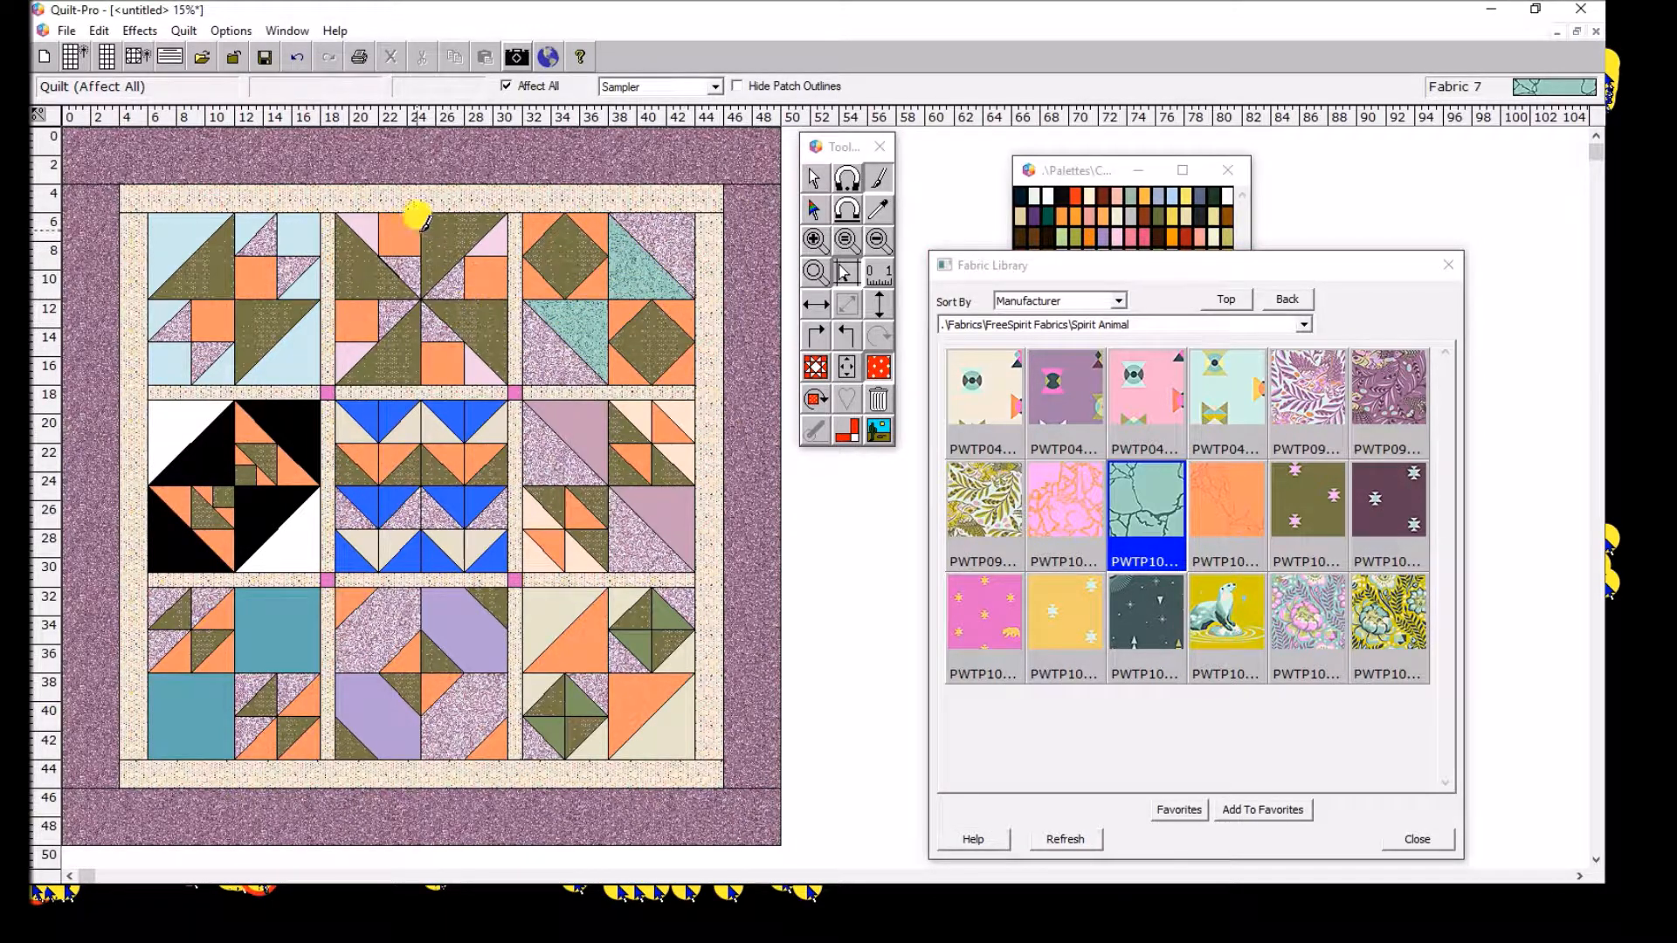
Paint the four outer pink corner triangles of the upper-middle block with the teal crackle fabric
{"action": "left_click", "coordinate": [358, 224]}
{"action": "left_click", "coordinate": [489, 225]}
{"action": "left_click", "coordinate": [481, 355]}
{"action": "left_click", "coordinate": [344, 350]}
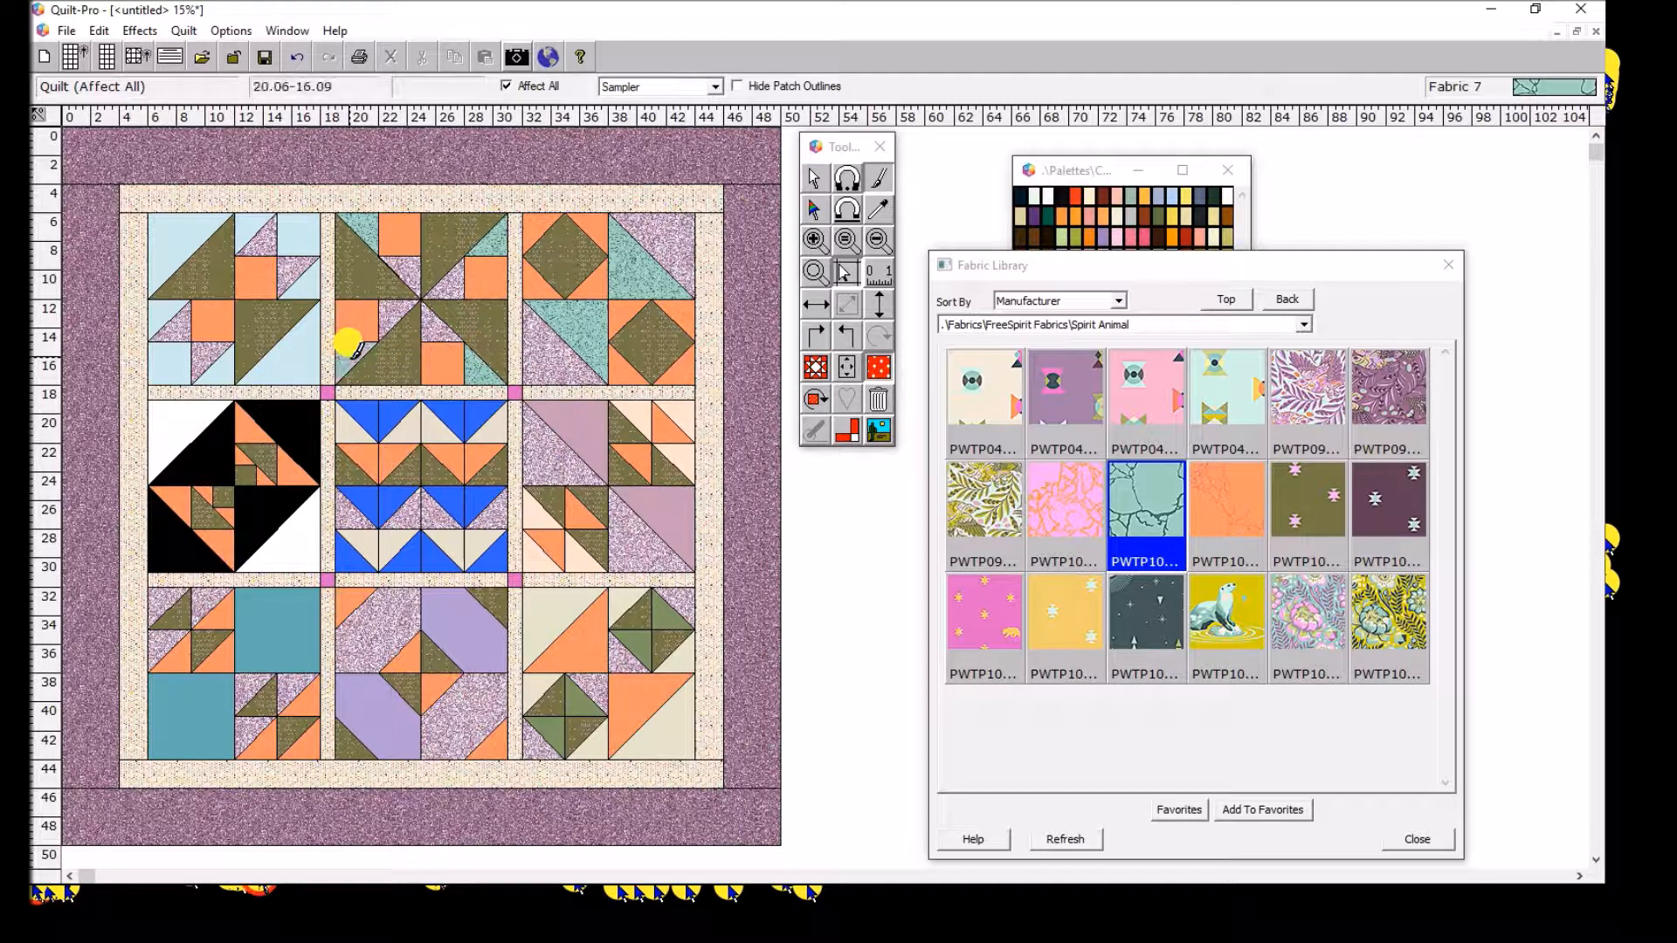
Replace all light blue patches of the upper-left block with the teal crackle fabric
{"action": "left_click", "coordinate": [254, 346]}
{"action": "left_click", "coordinate": [225, 360]}
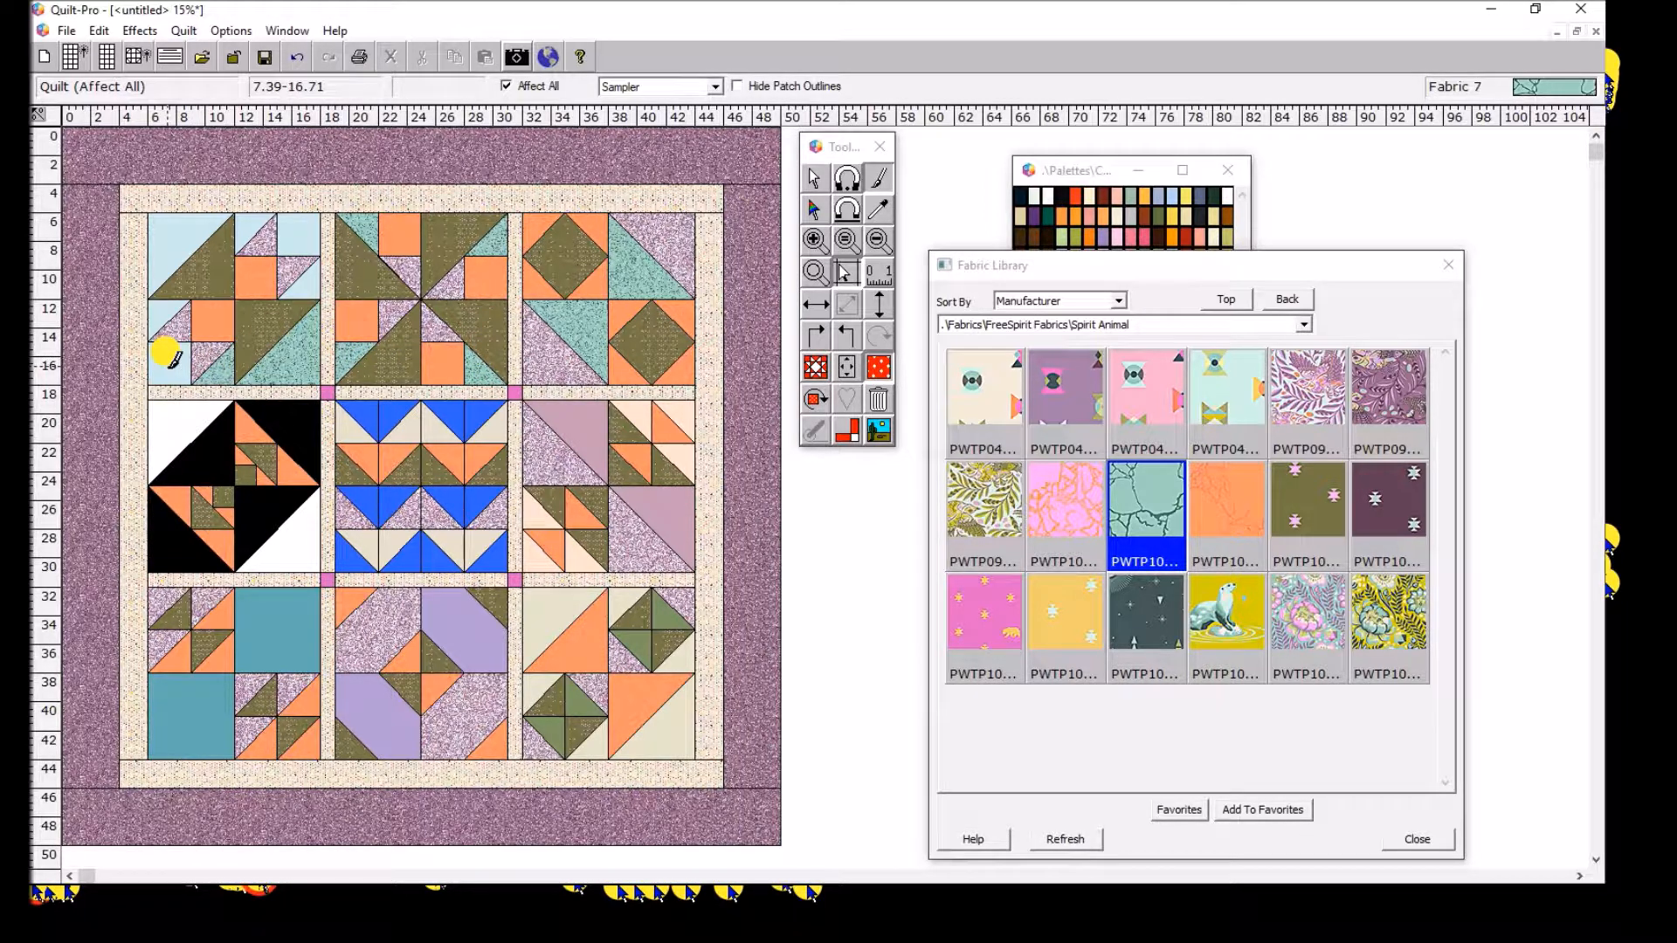
{"action": "left_click", "coordinate": [167, 362]}
{"action": "left_click", "coordinate": [157, 240]}
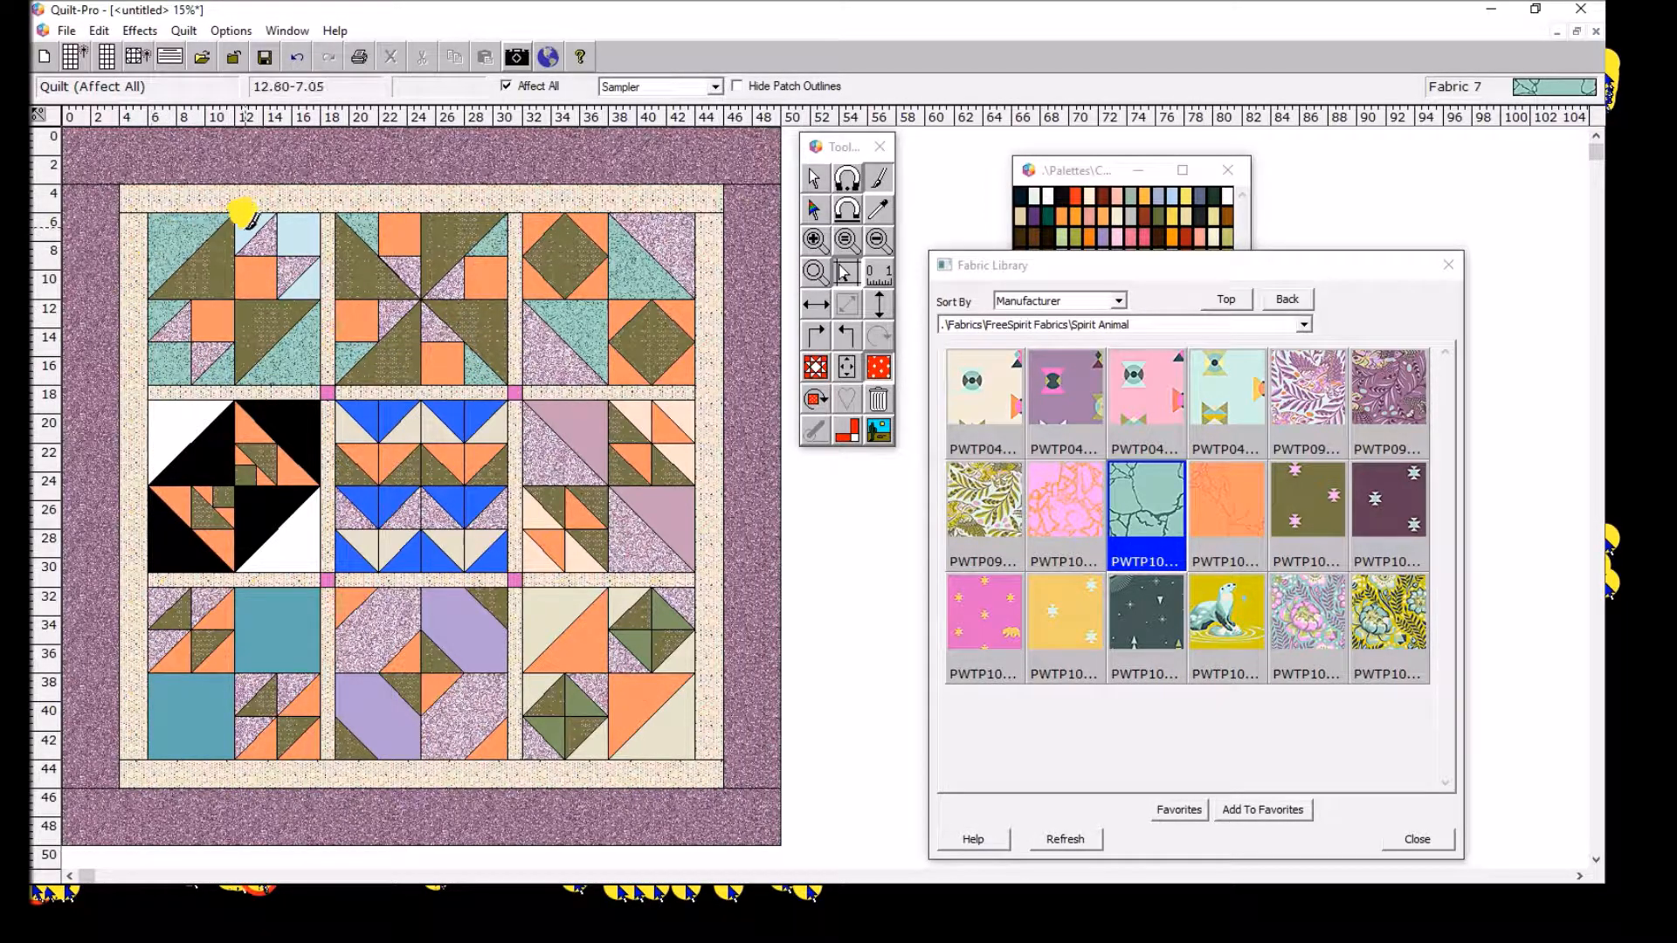
{"action": "left_click", "coordinate": [297, 232]}
{"action": "left_click", "coordinate": [307, 278]}
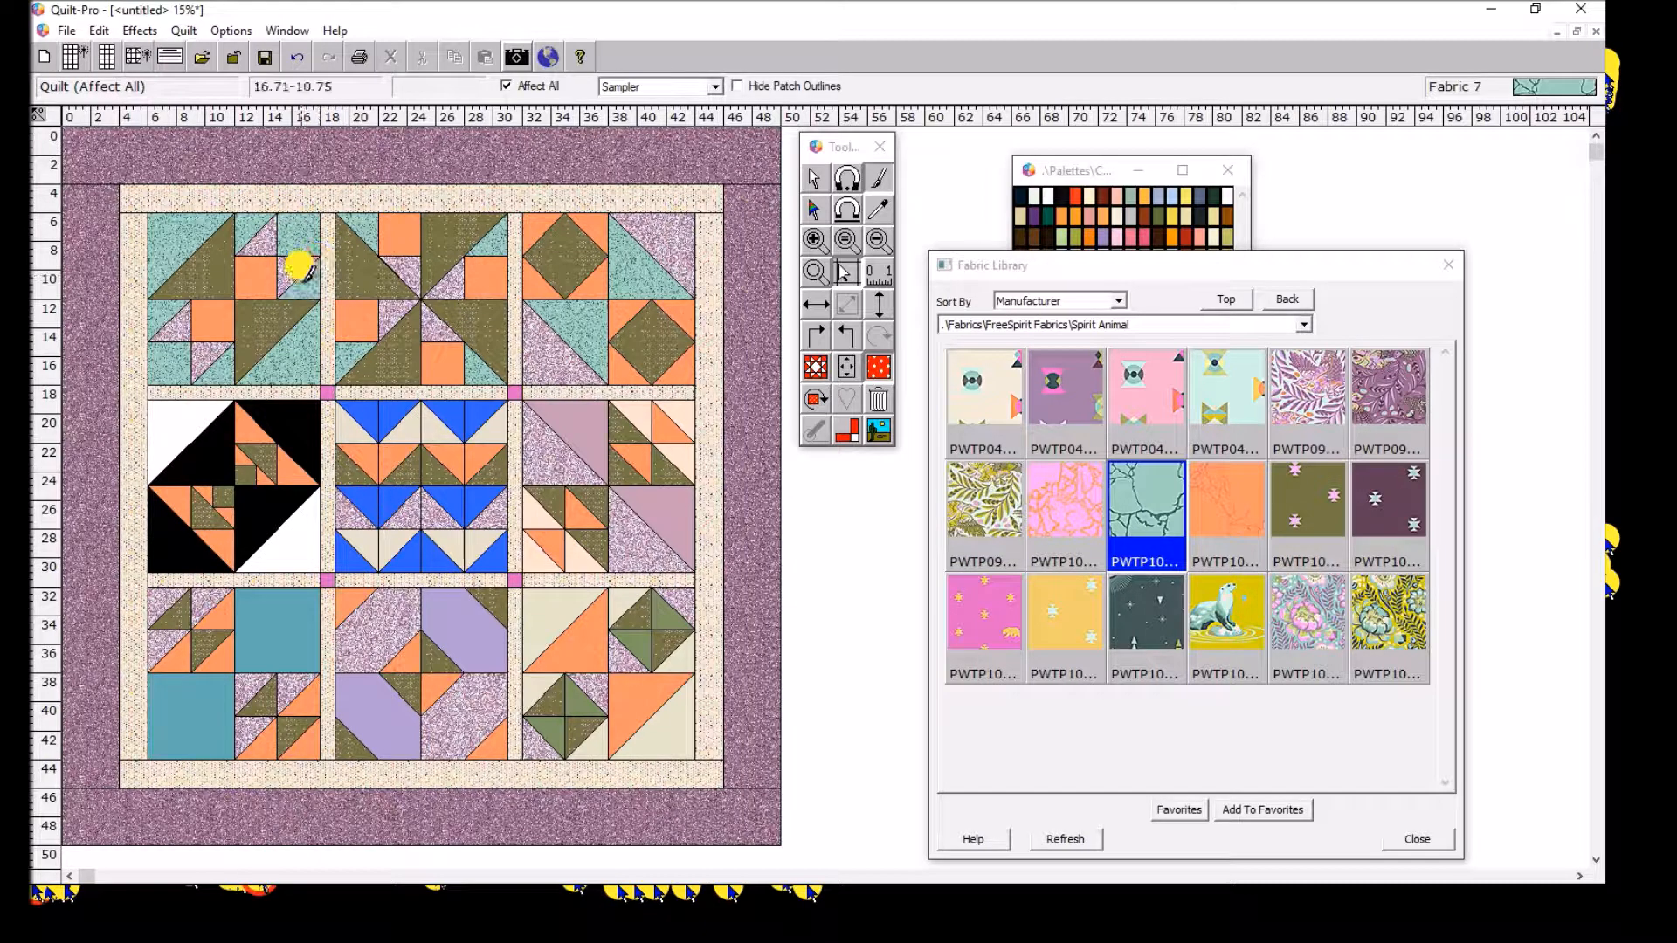
Apply the teal crackle fabric to the middle-row left block's white corner triangles and the center block's third-row blue triangles
{"action": "left_click", "coordinate": [177, 411]}
{"action": "left_click", "coordinate": [288, 520]}
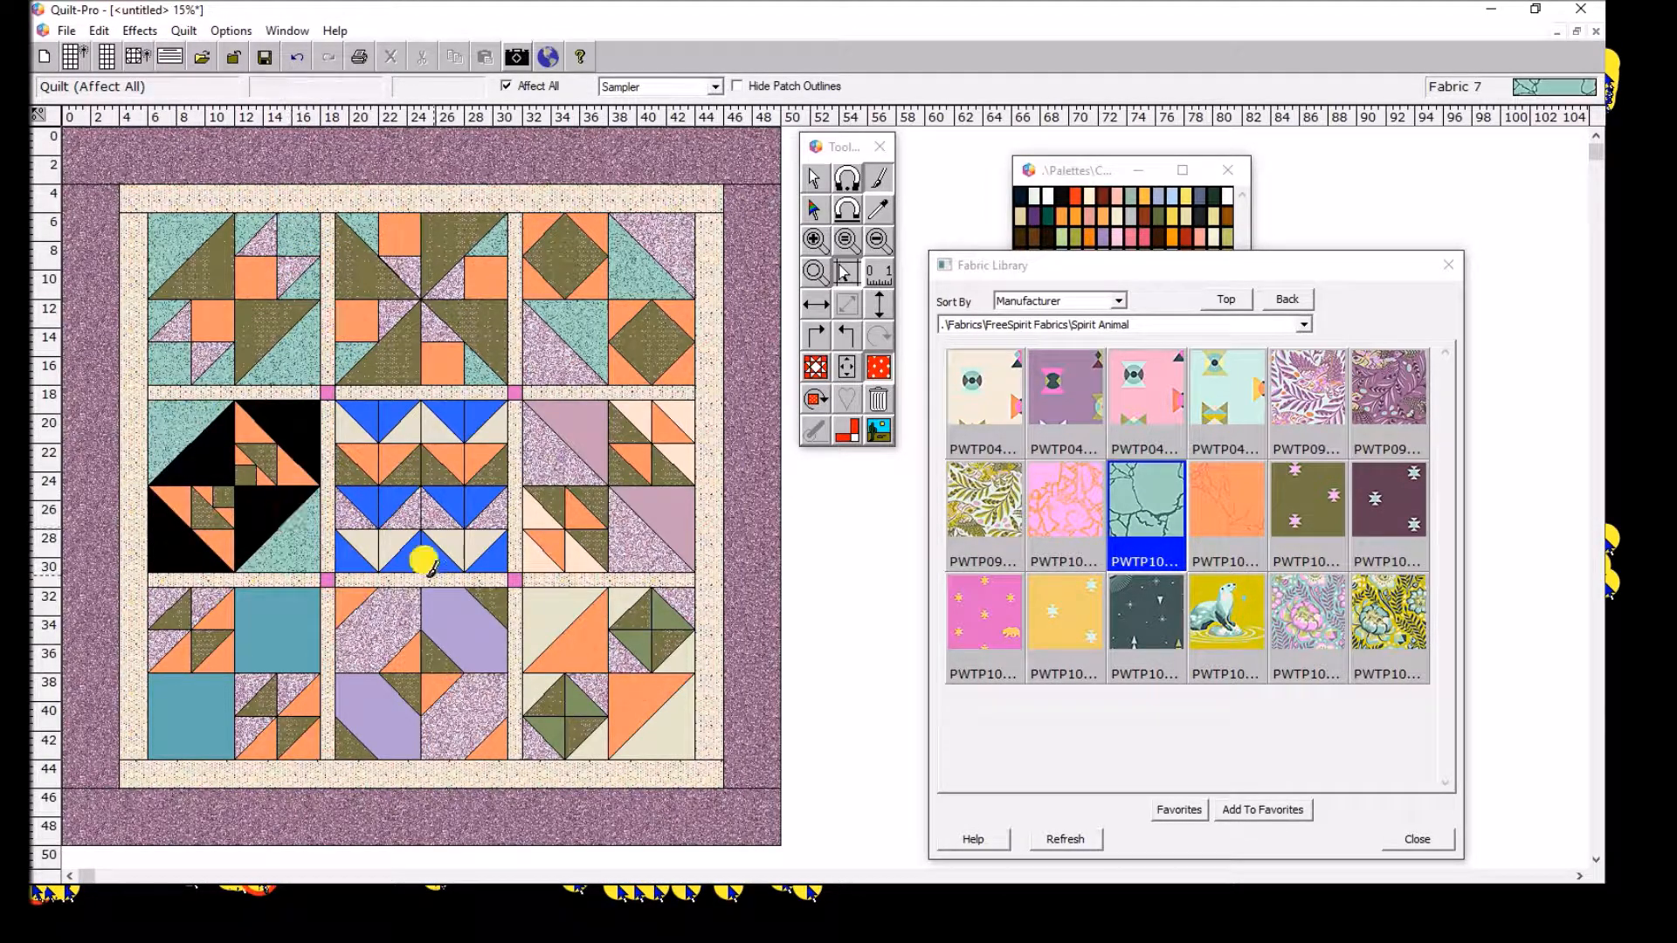
{"action": "left_click", "coordinate": [350, 497]}
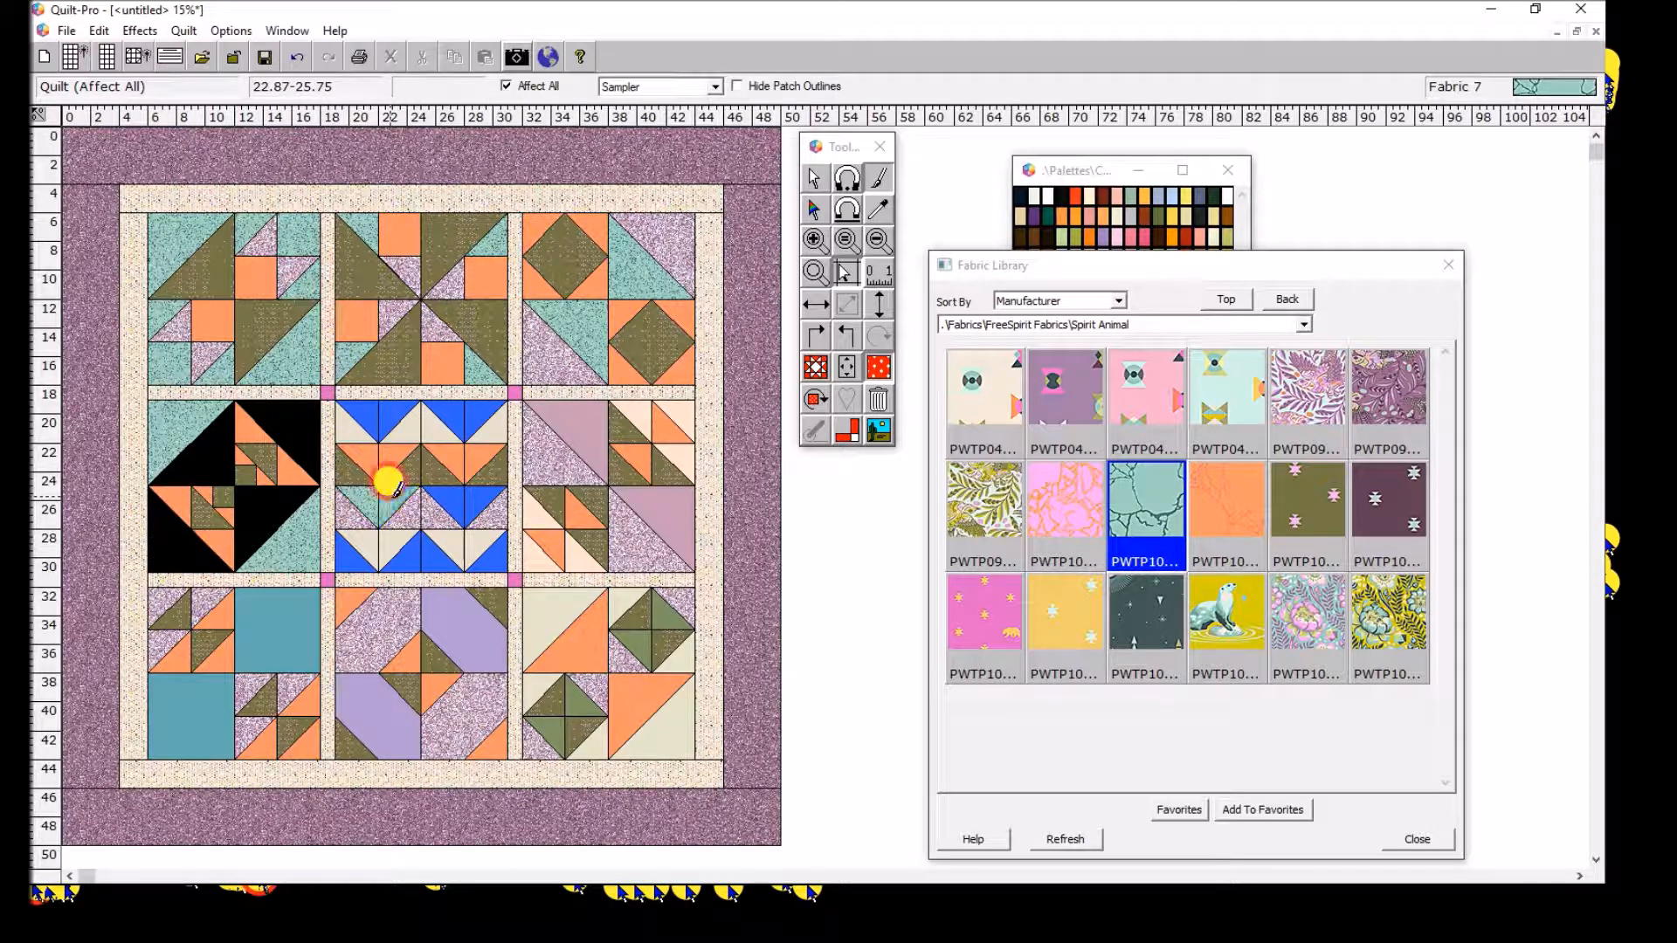
{"action": "left_click", "coordinate": [462, 482]}
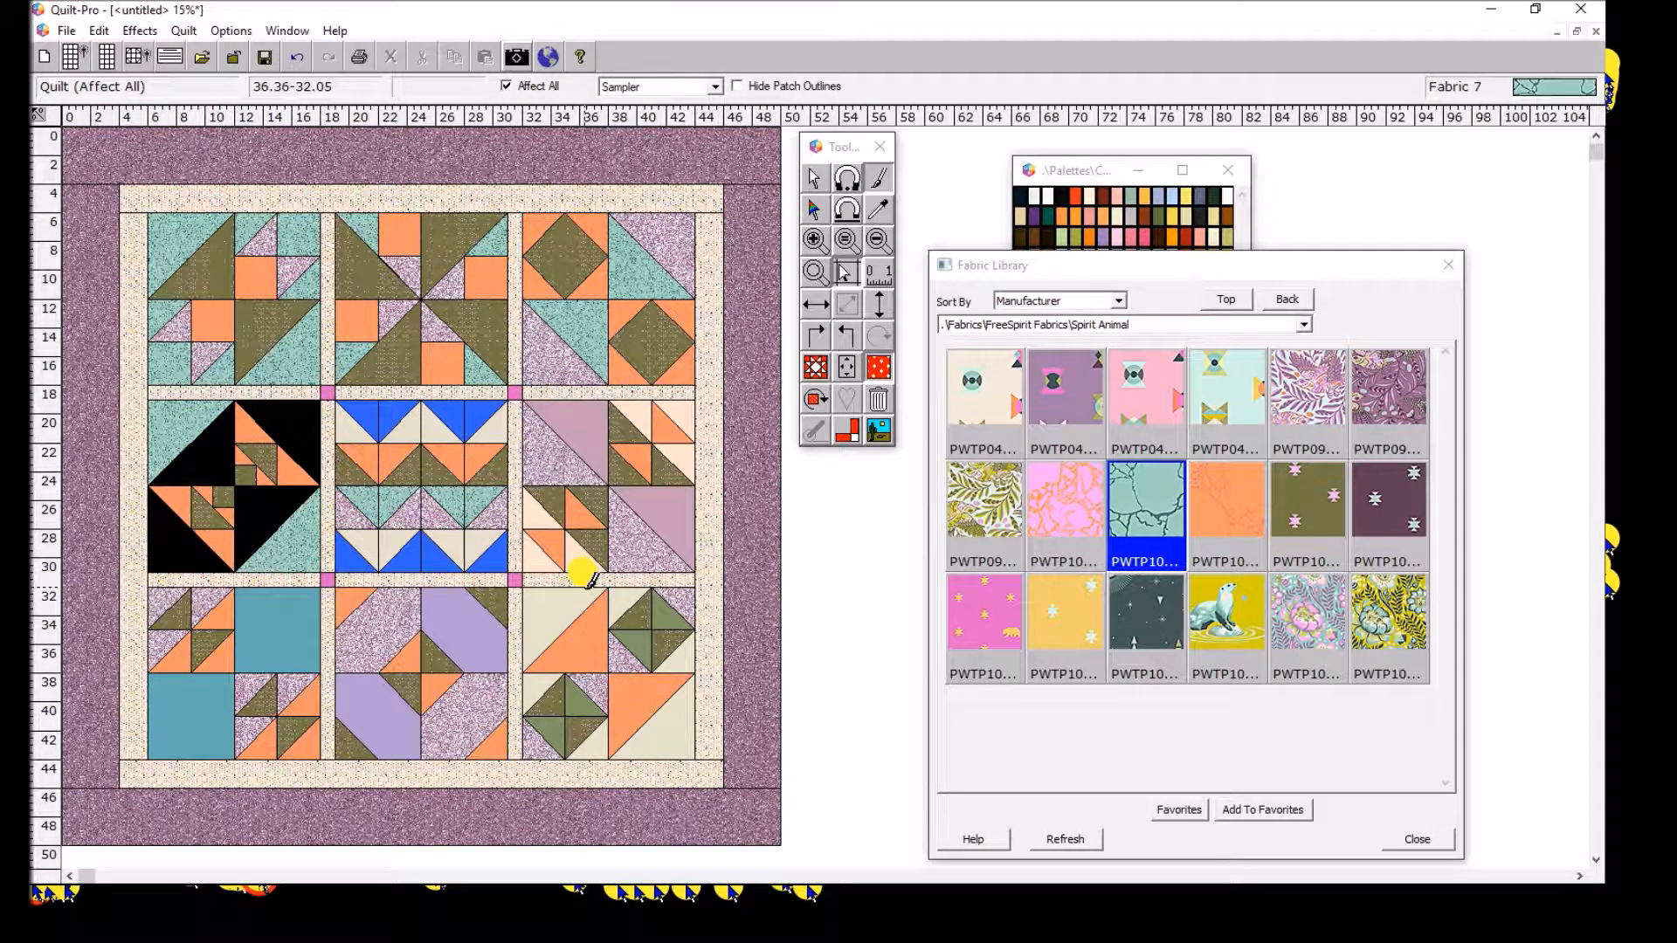
Fill the pale peach triangles in both pieced quarters of the middle-row right block with the teal crackle fabric
{"action": "left_click", "coordinate": [639, 417]}
{"action": "left_click", "coordinate": [674, 456]}
{"action": "left_click", "coordinate": [675, 417]}
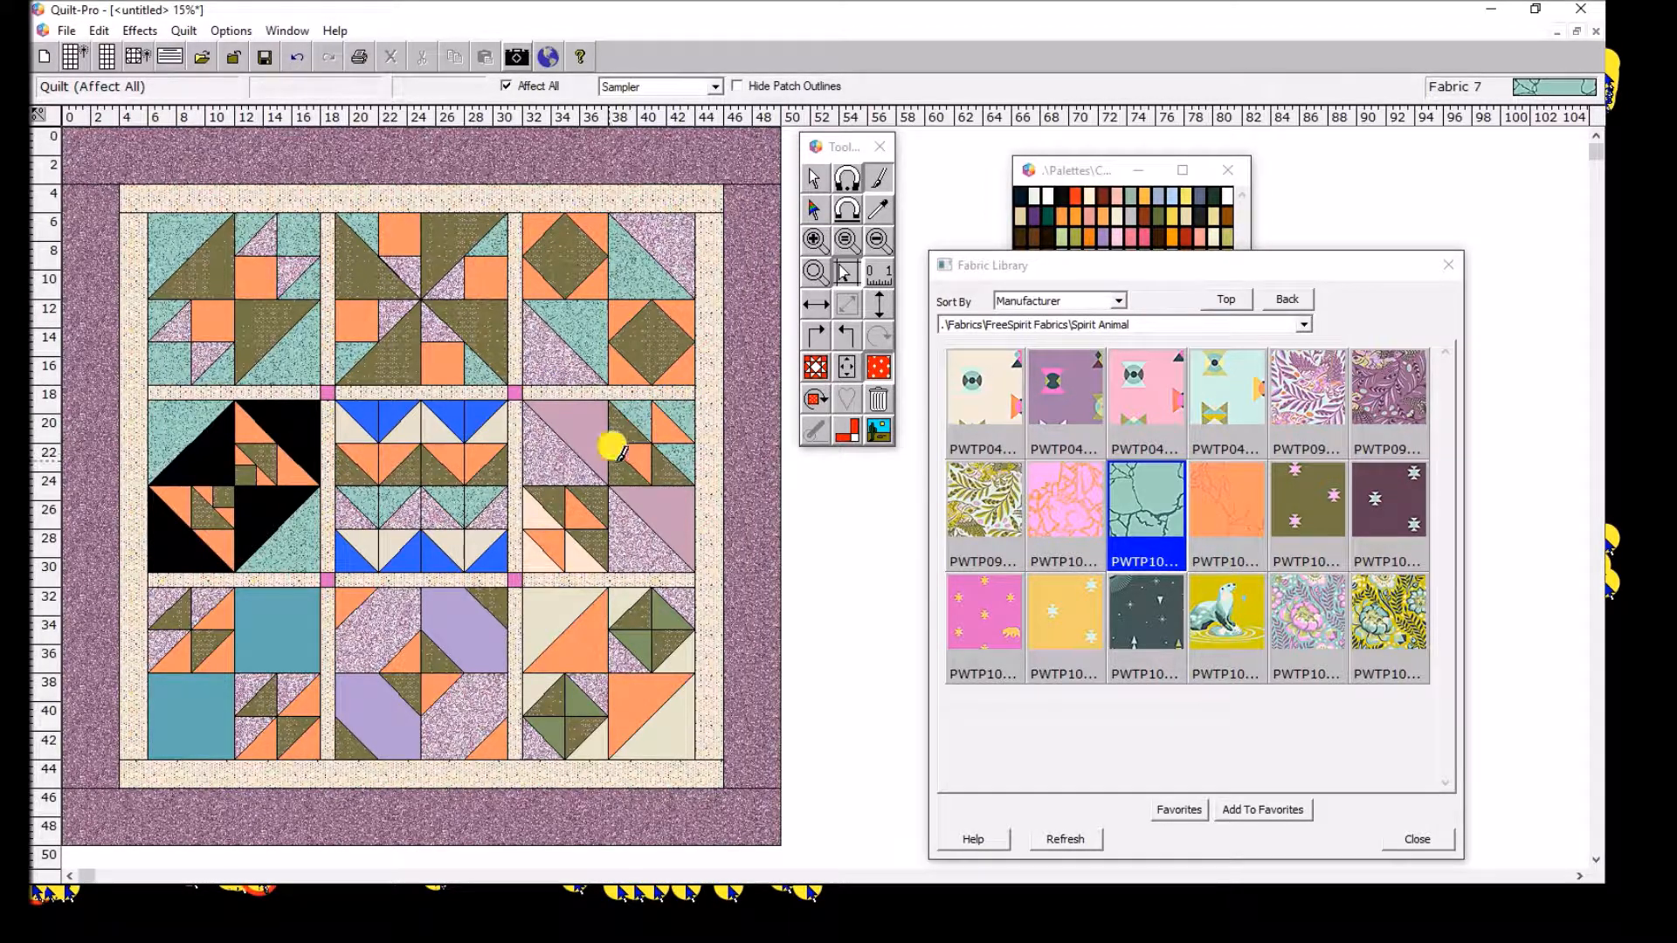
{"action": "left_click", "coordinate": [530, 511]}
{"action": "left_click", "coordinate": [573, 549]}
{"action": "left_click", "coordinate": [540, 556]}
Paint the remaining cream corners around the lower-right block's two diamonds with the teal crackle fabric, leaving the diamonds olive and green
{"action": "left_click", "coordinate": [584, 738]}
{"action": "left_click", "coordinate": [621, 602]}
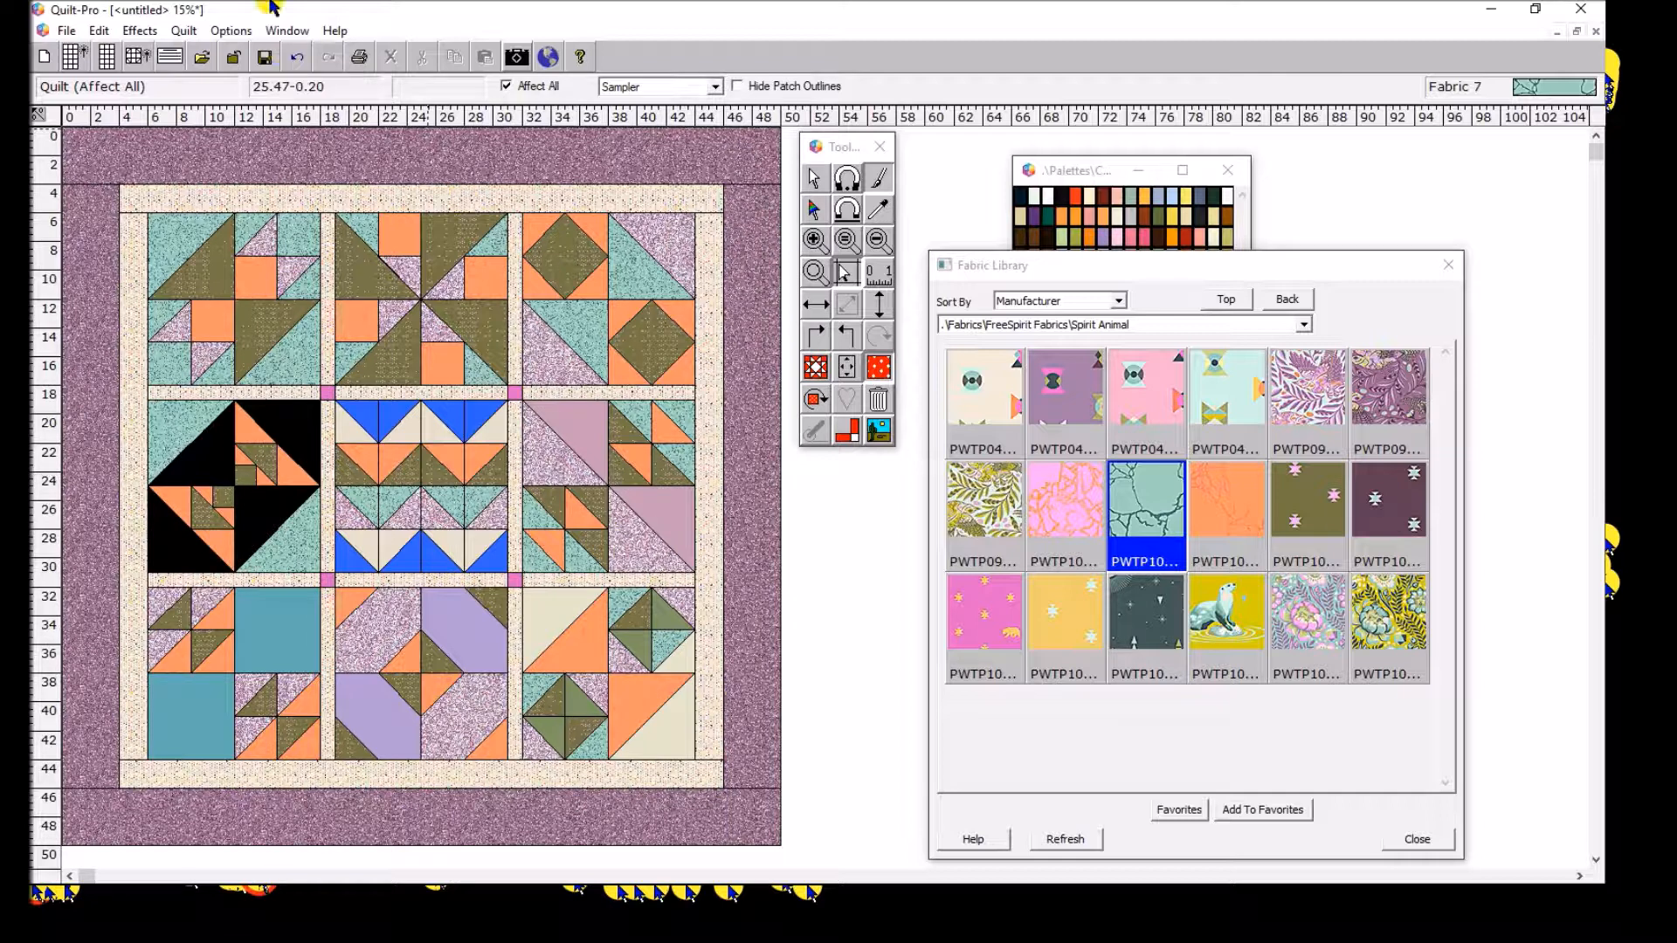
{"action": "left_click", "coordinate": [670, 638]}
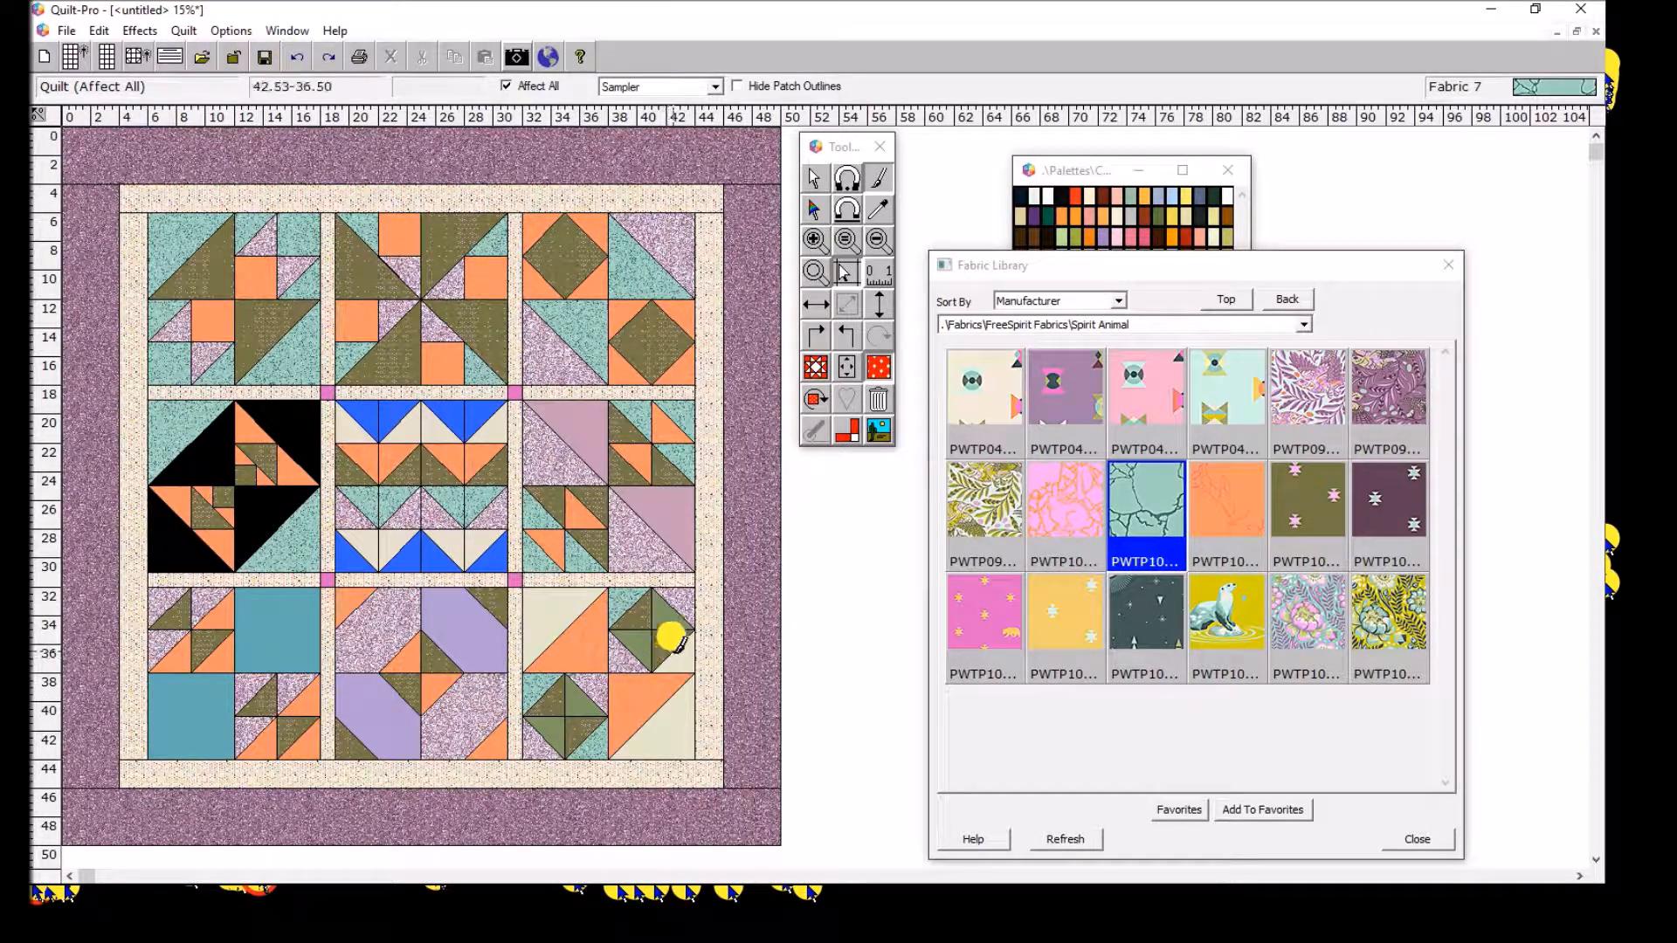
{"action": "left_click", "coordinate": [679, 658]}
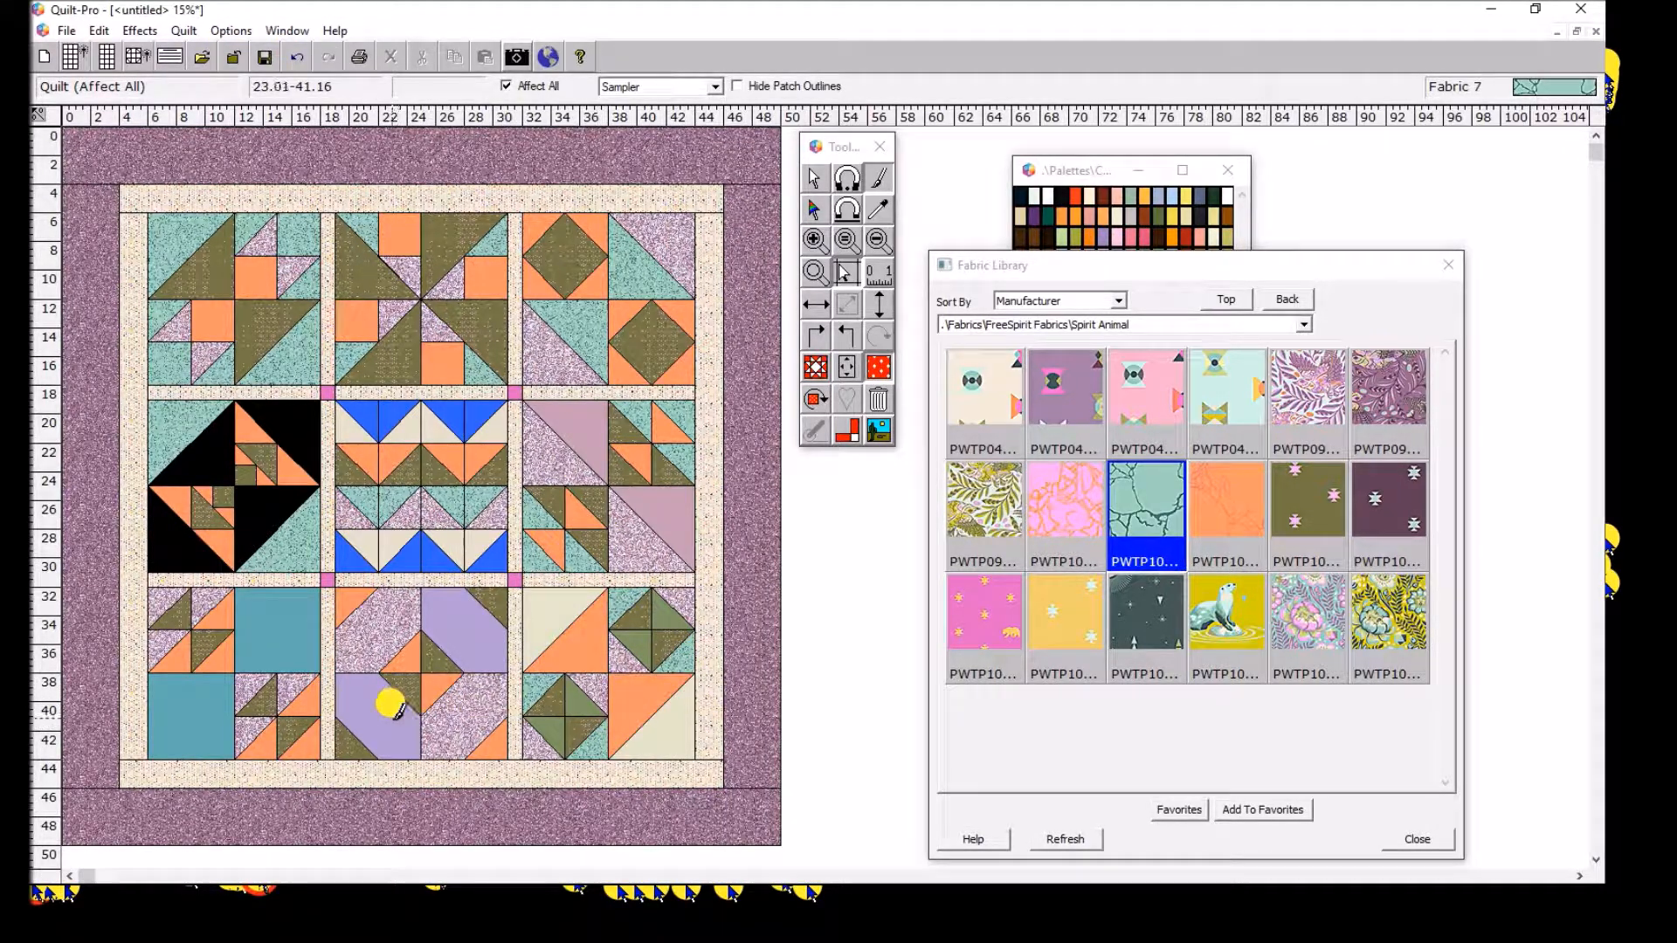
Try the teal crackle fabric on the lower-left block's two large squares and undo the fills
{"action": "left_click", "coordinate": [188, 712]}
{"action": "left_click", "coordinate": [255, 651]}
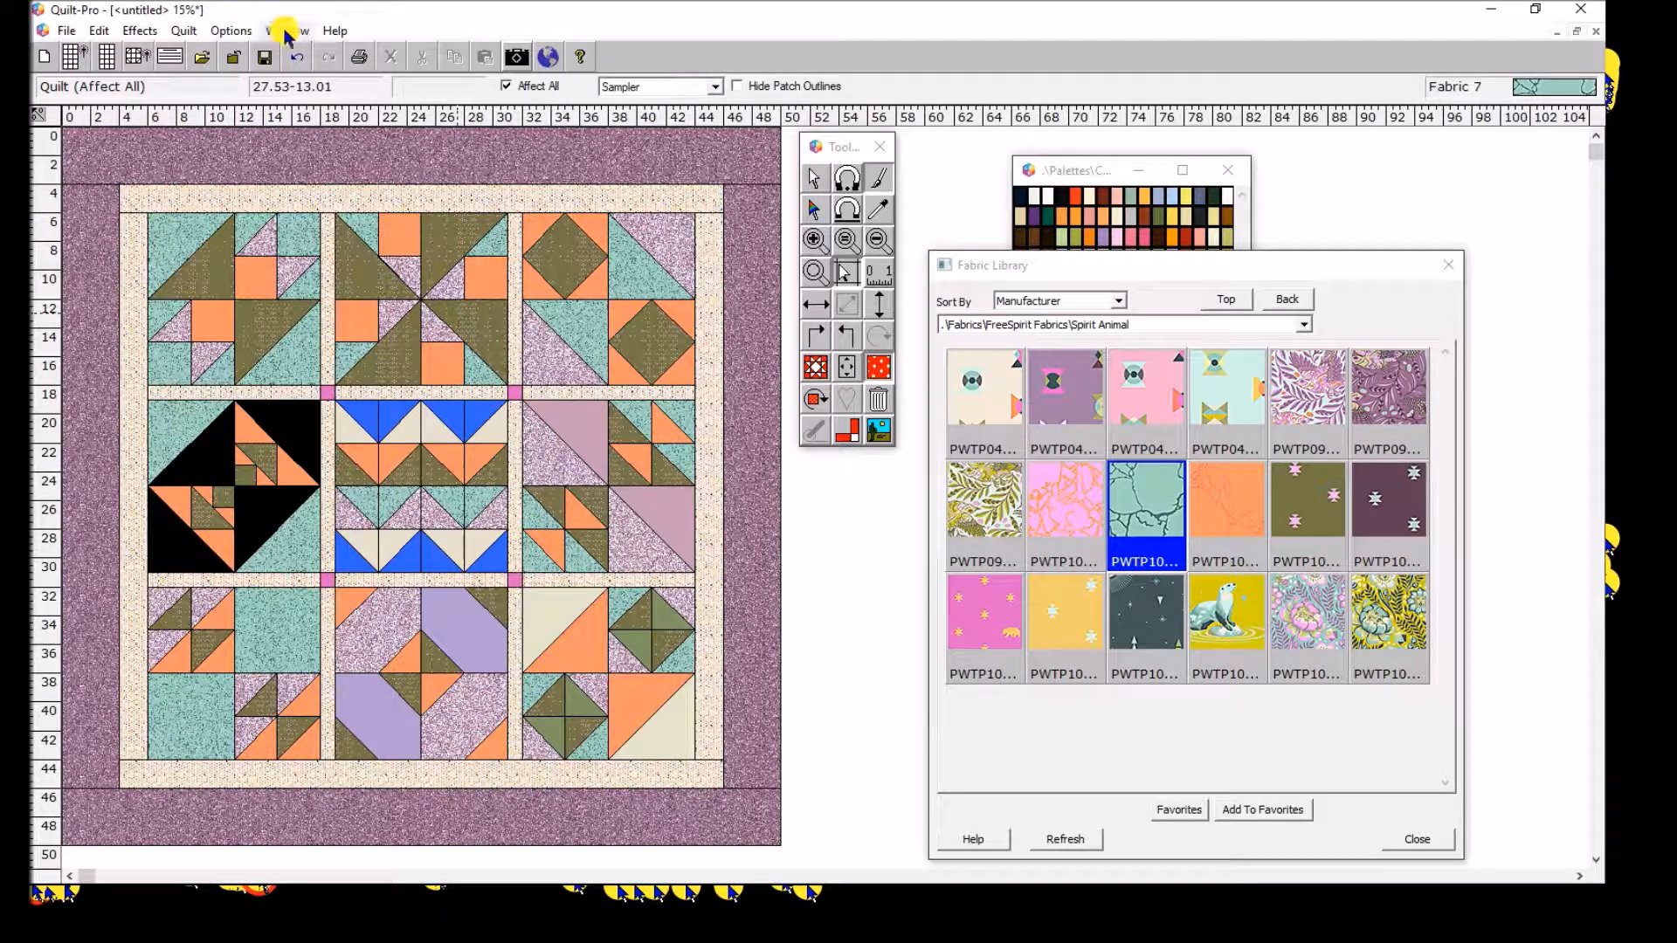
{"action": "left_click", "coordinate": [294, 59]}
{"action": "left_click", "coordinate": [294, 59]}
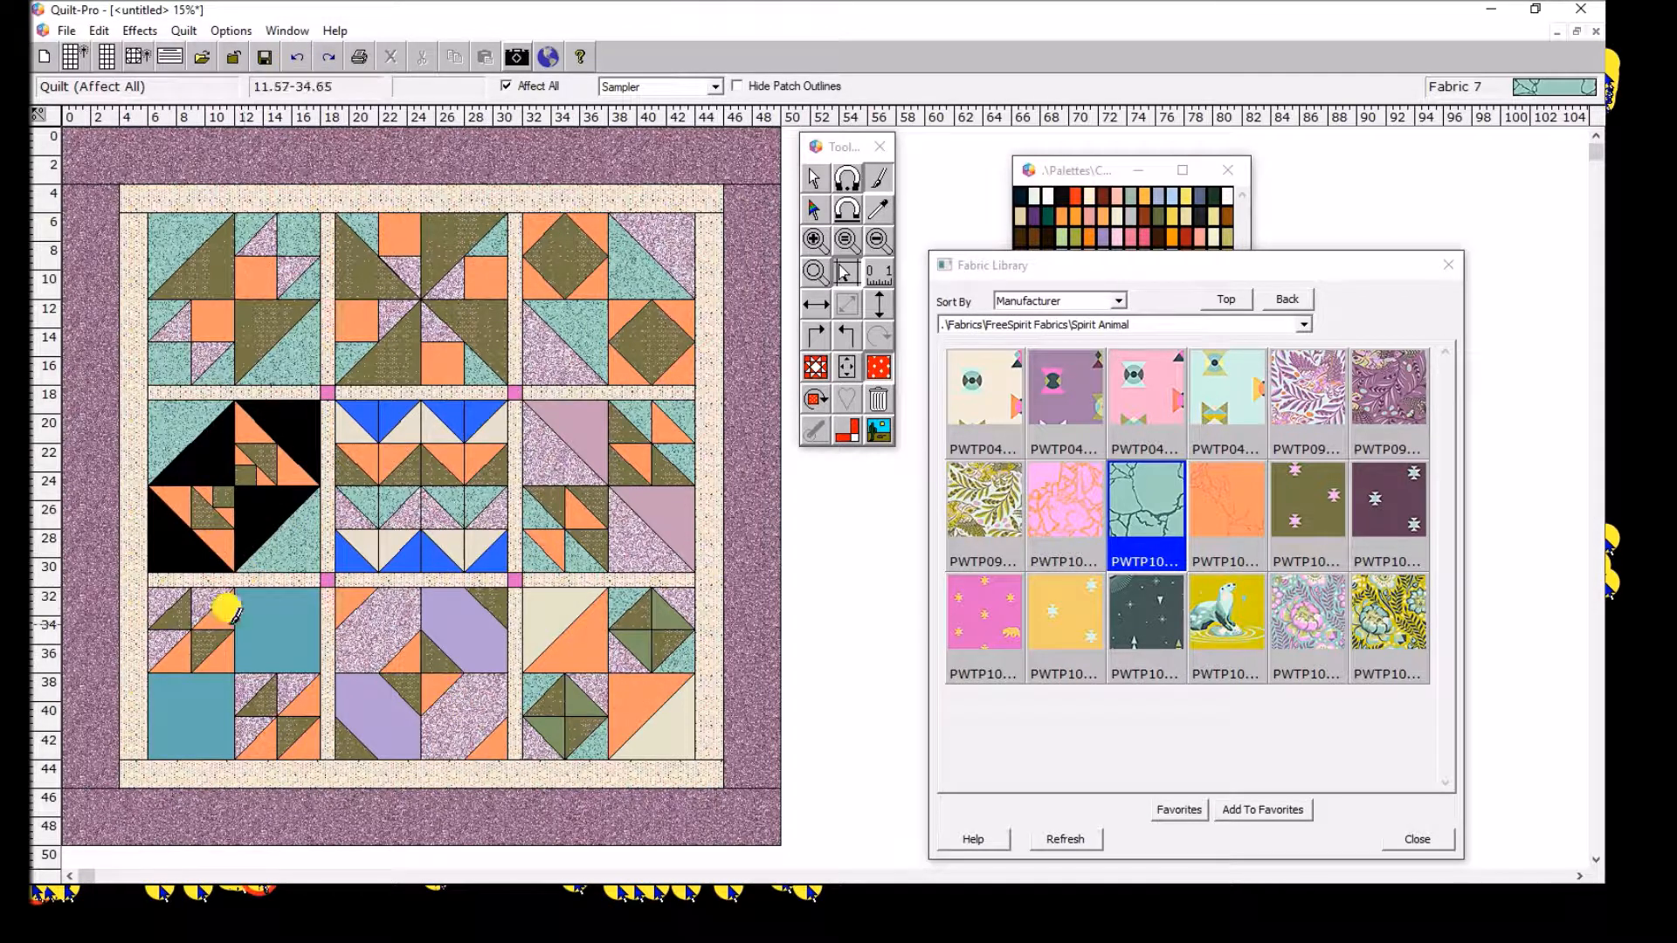
Apply the teal crackle fabric to one small orange triangle in each pieced quarter of the lower-left block
{"action": "left_click", "coordinate": [194, 654]}
{"action": "left_click", "coordinate": [266, 694]}
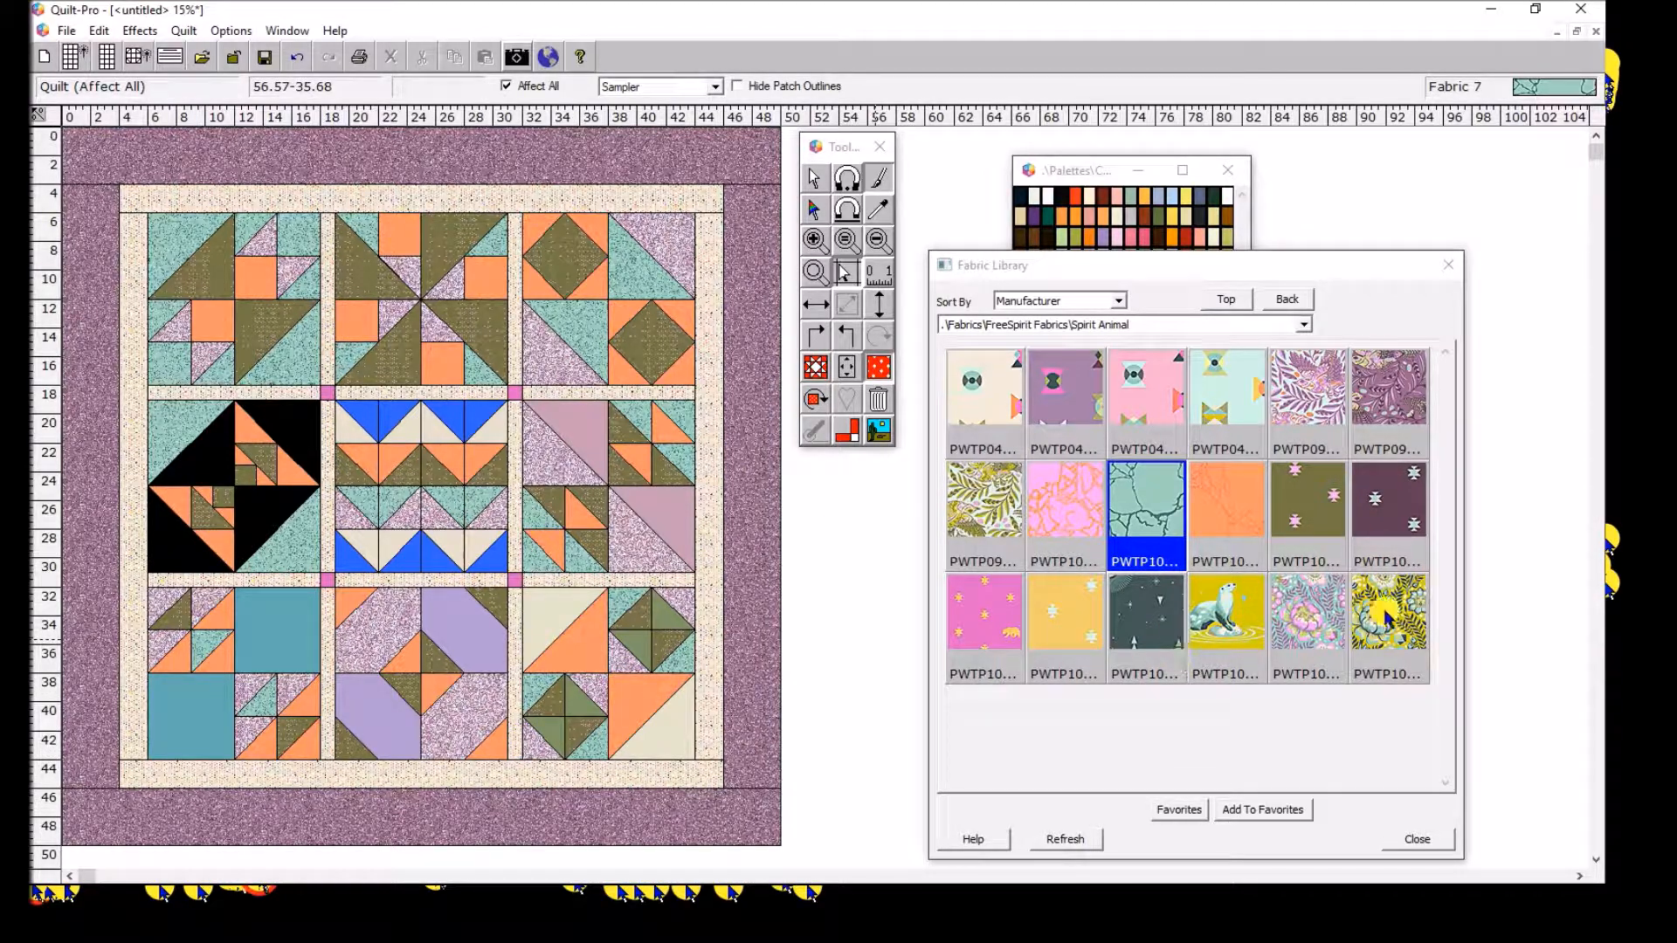
Recolor the middle-row right block's large mauve triangles with the yellow seal Spirit Animal fabric
{"action": "left_click", "coordinate": [1224, 623]}
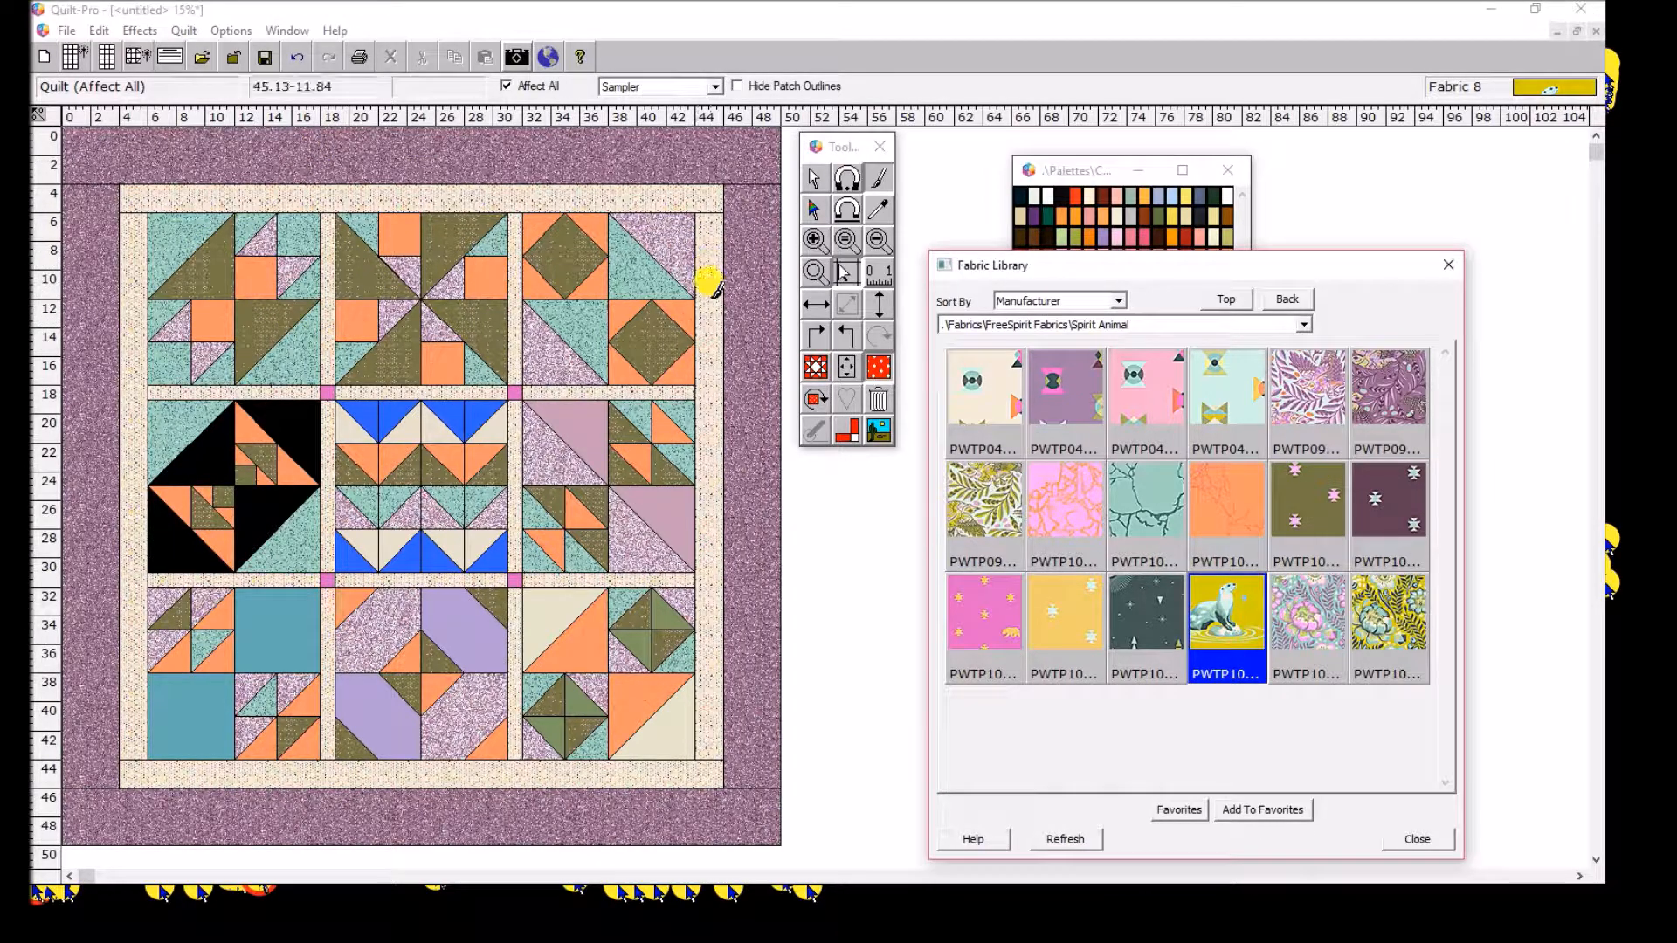
{"action": "left_click", "coordinate": [593, 423]}
{"action": "left_click", "coordinate": [686, 515]}
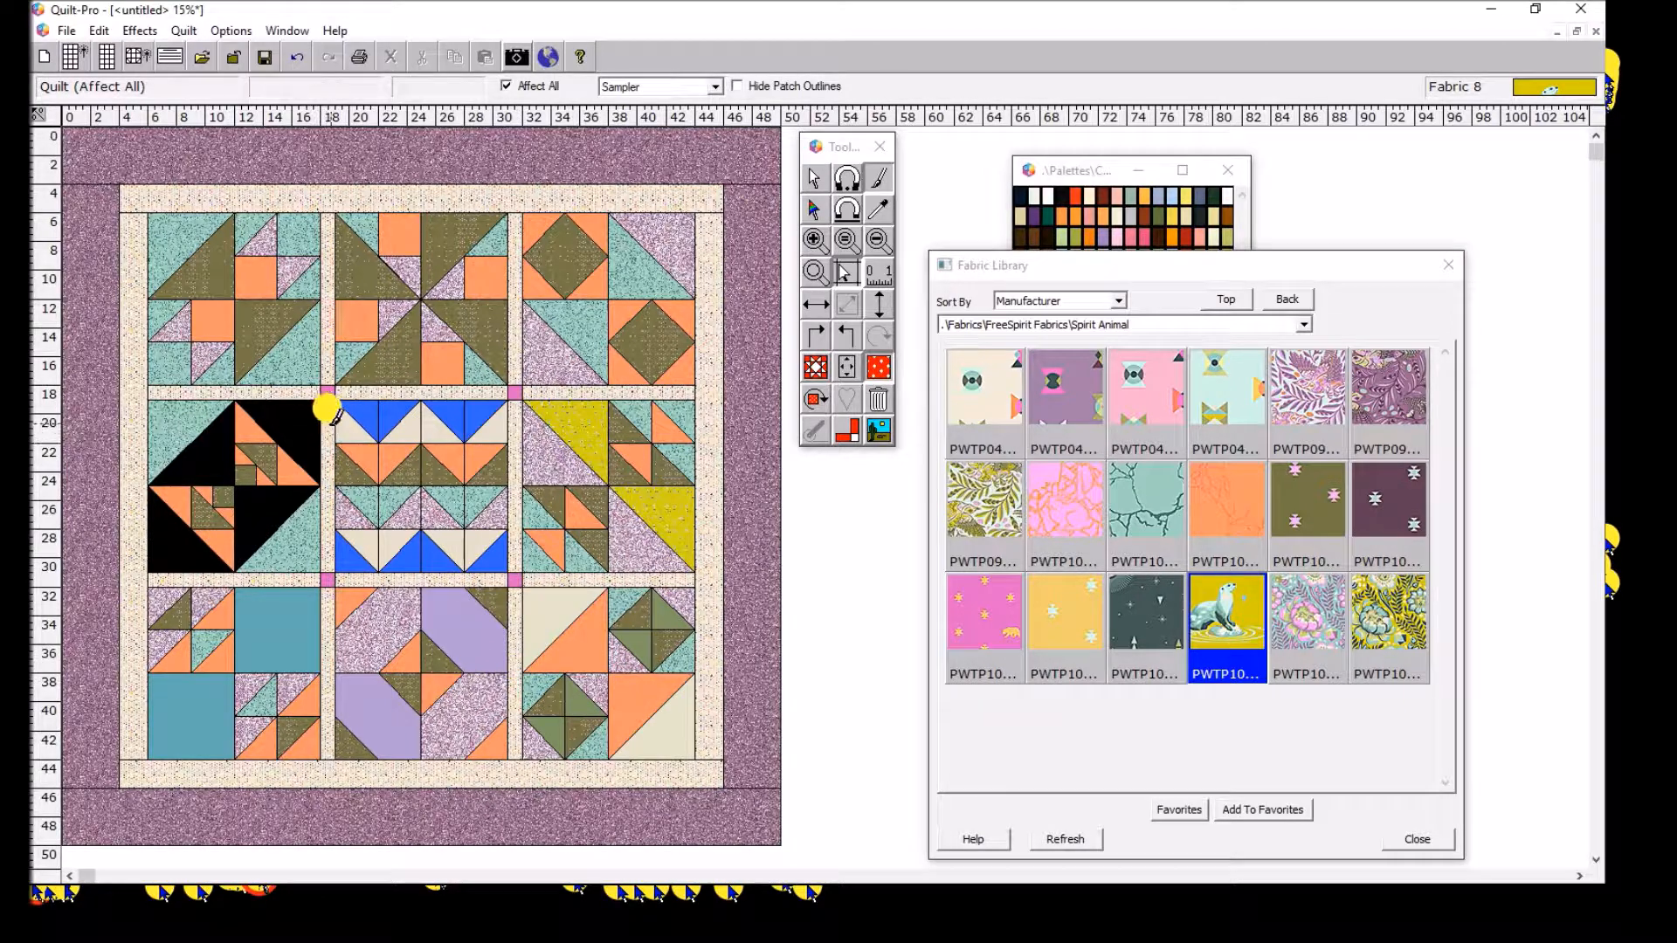
Paint the cream triangles in the center block's top row with the yellow seal fabric
{"action": "left_click", "coordinate": [349, 421]}
{"action": "left_click", "coordinate": [404, 424]}
{"action": "left_click", "coordinate": [444, 424]}
{"action": "left_click", "coordinate": [493, 410]}
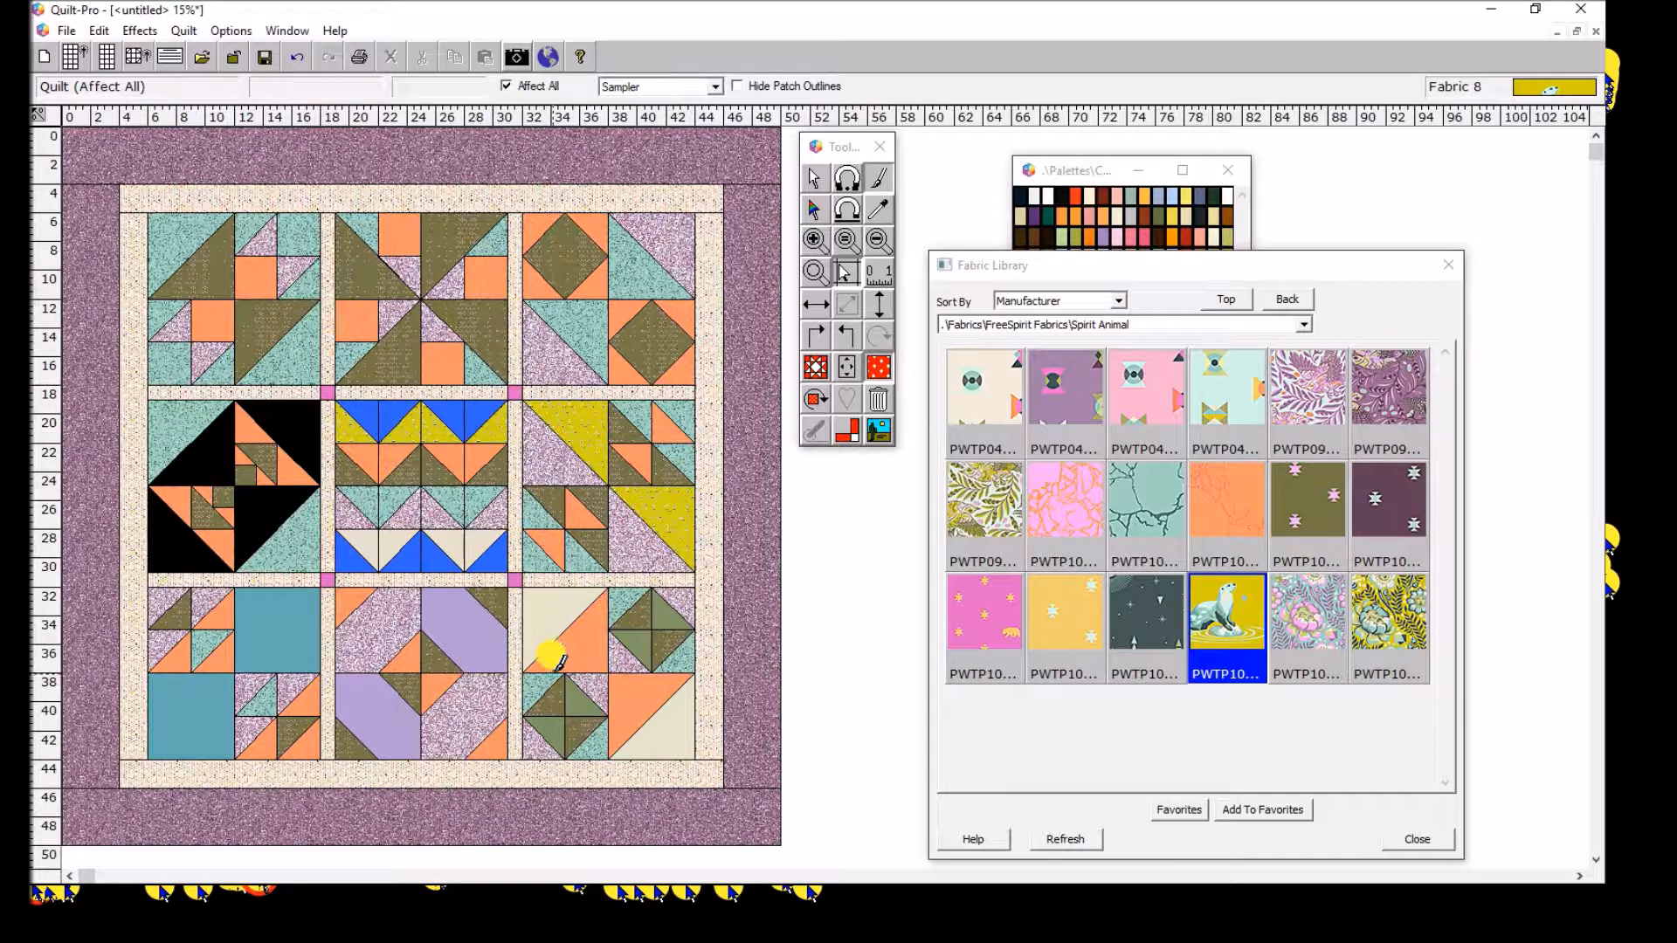
Fill the lower-right block's large cream triangles and the bottom-row middle block's lavender patches with the yellow seal fabric
{"action": "left_click", "coordinate": [559, 597]}
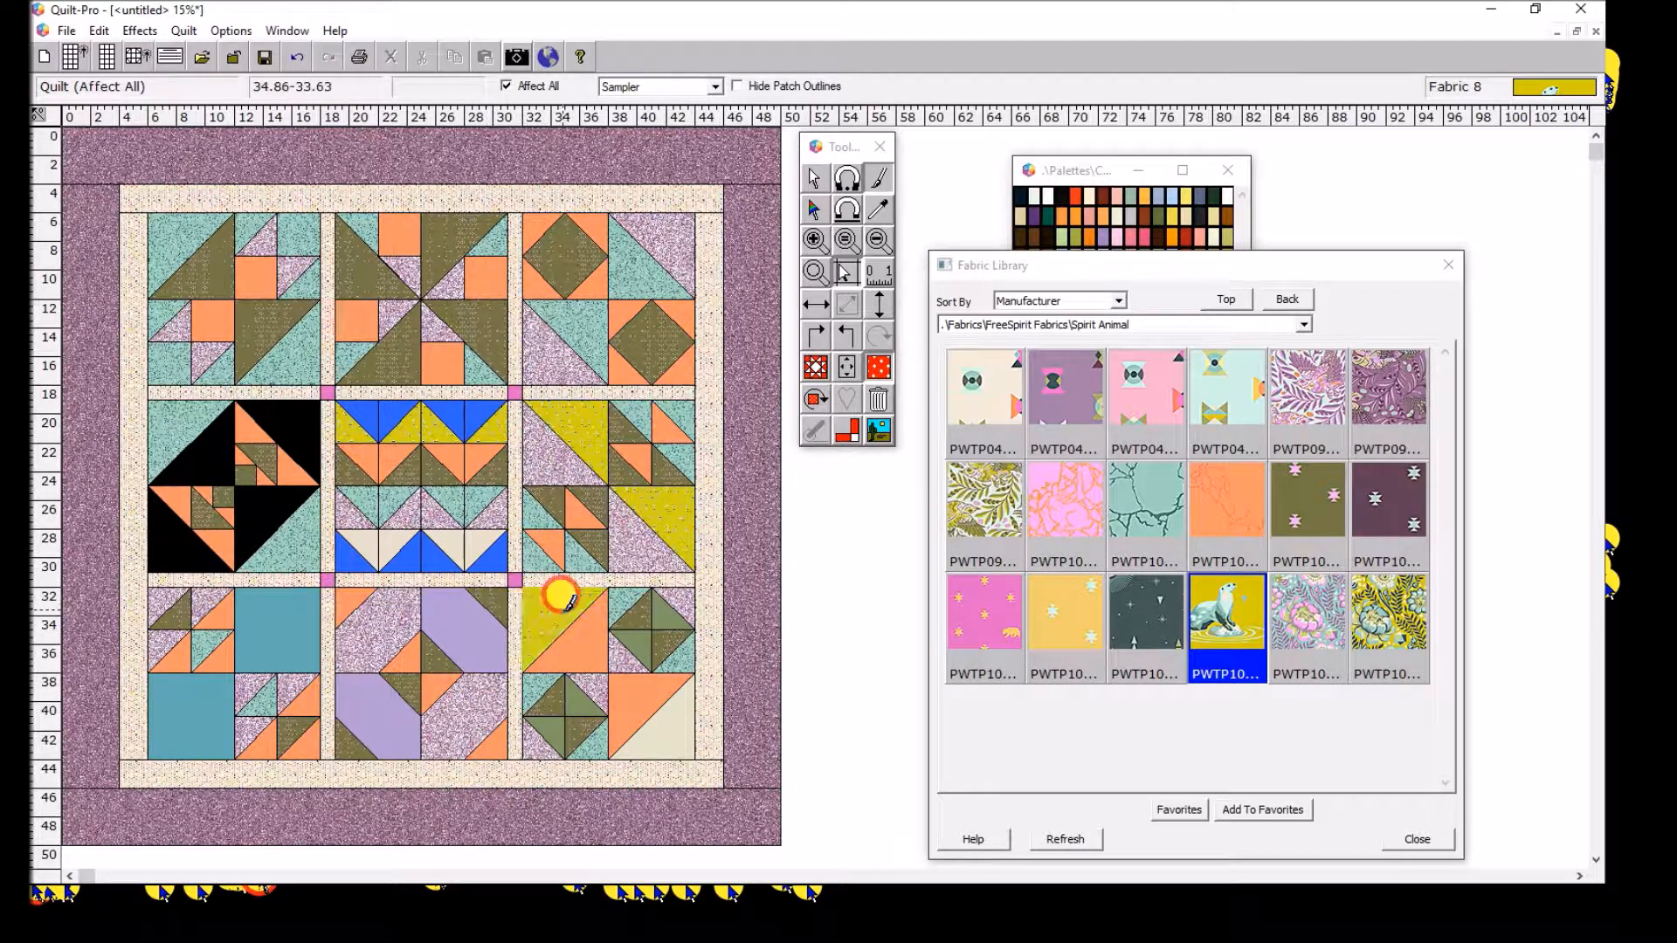
{"action": "left_click", "coordinate": [686, 713]}
{"action": "left_click", "coordinate": [400, 692]}
{"action": "left_click", "coordinate": [463, 614]}
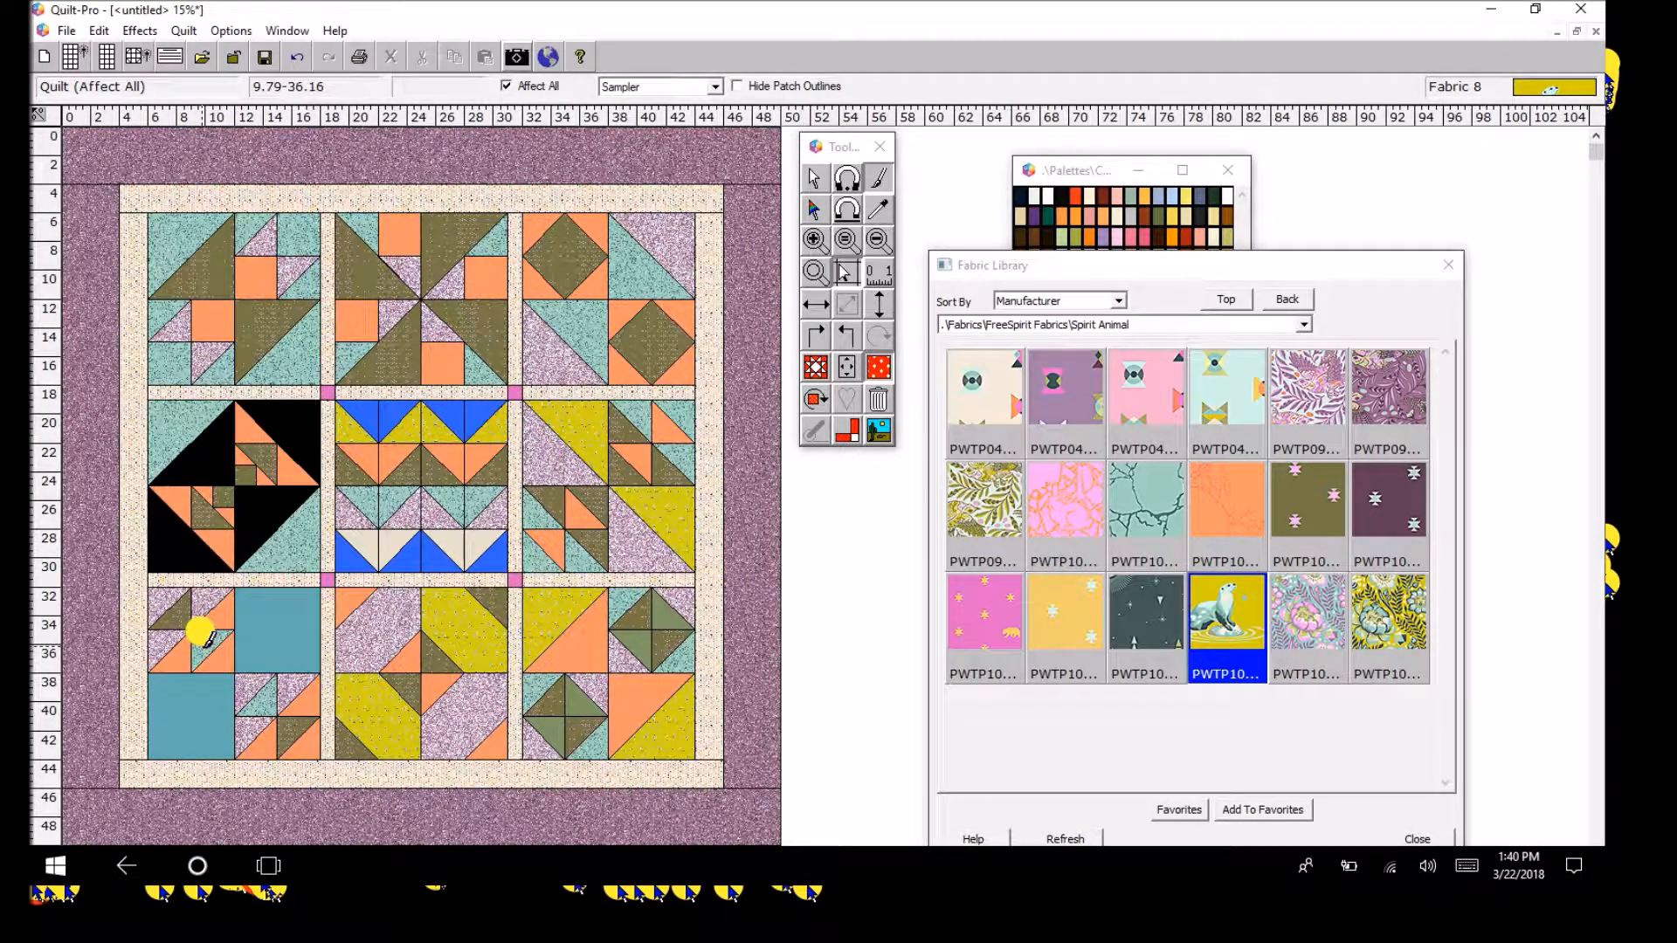
Apply the yellow seal fabric to the lower-left block's two large squares and all black patches of the middle-row left block
{"action": "left_click", "coordinate": [192, 689]}
{"action": "left_click", "coordinate": [300, 634]}
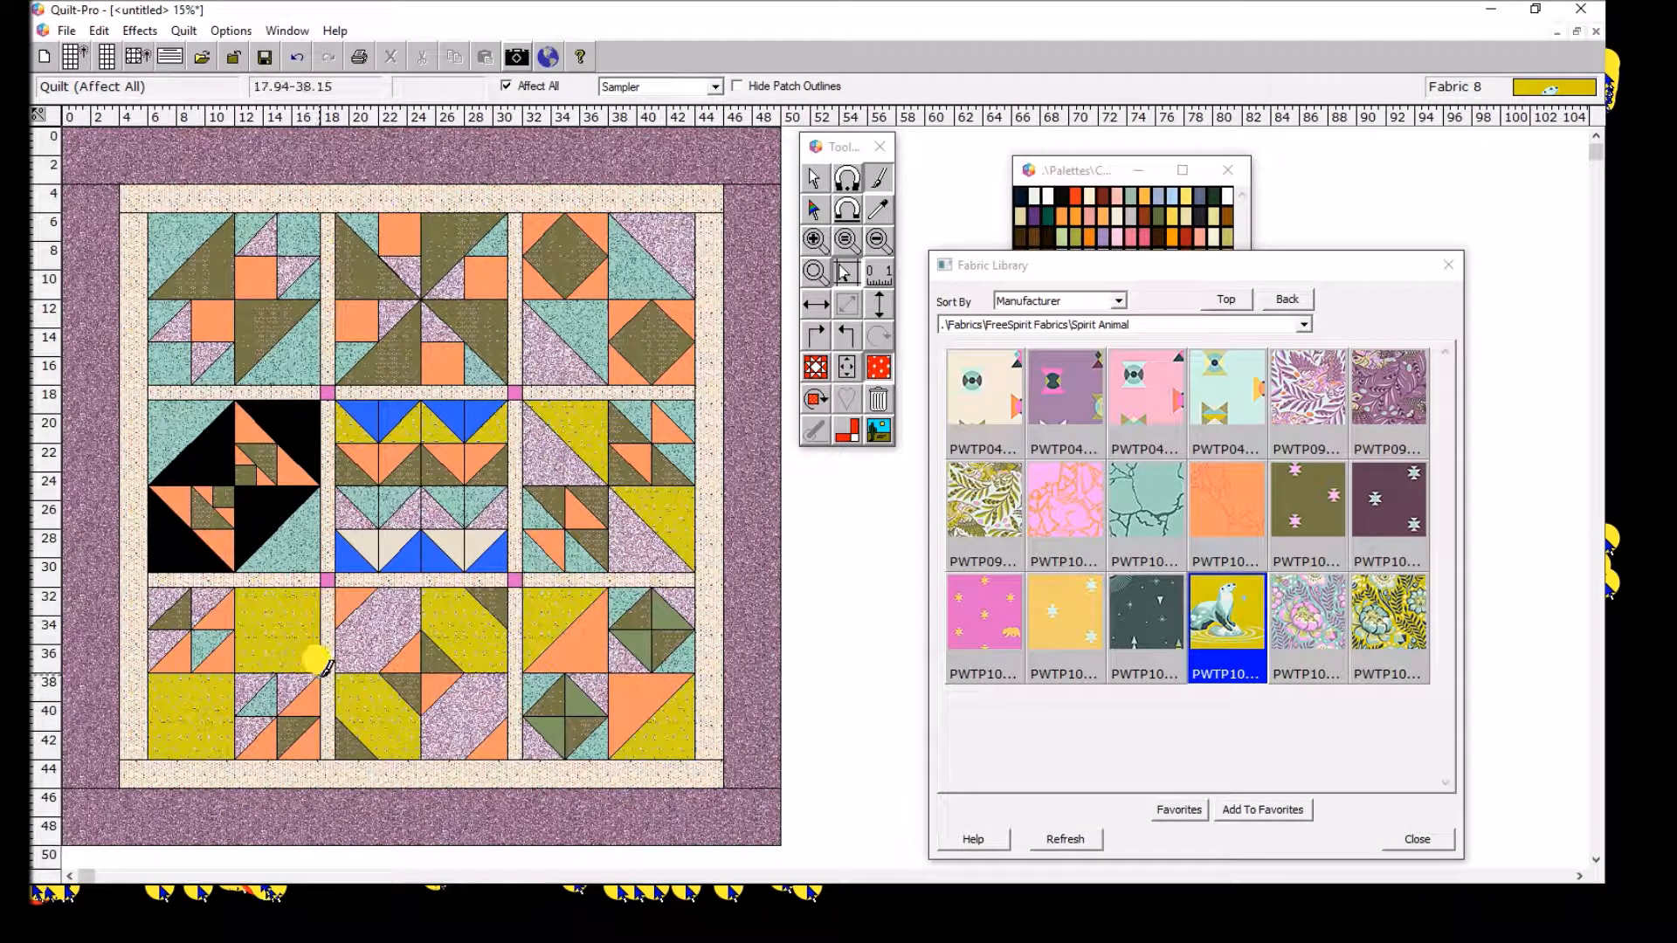
{"action": "left_click", "coordinate": [180, 517]}
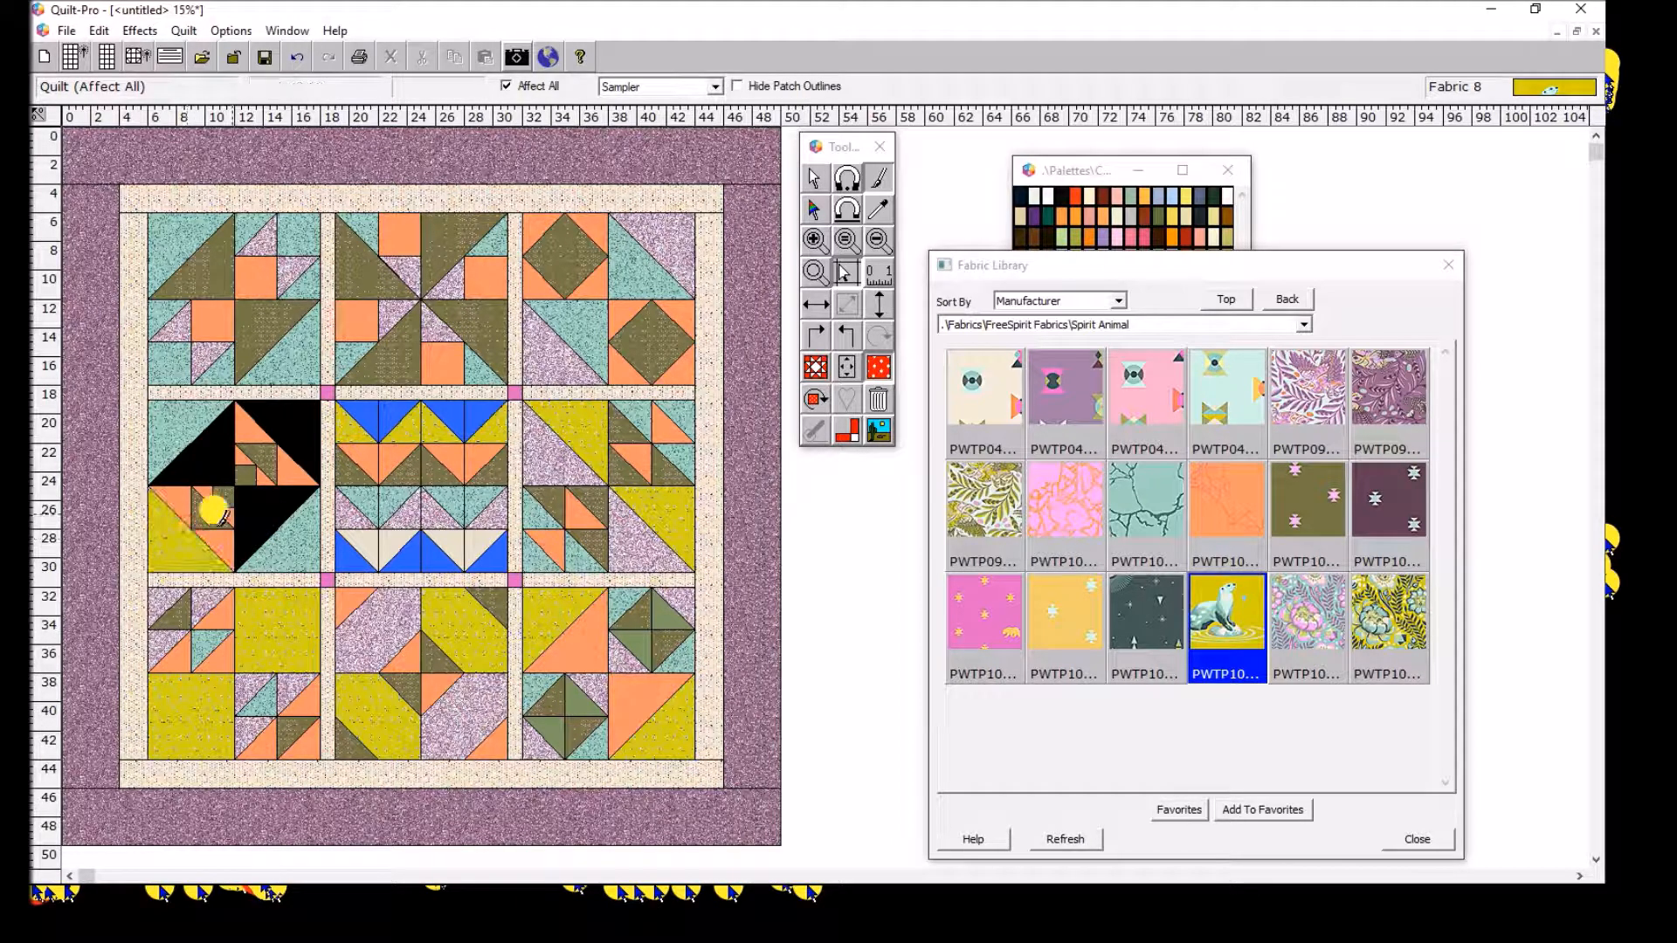
{"action": "left_click", "coordinate": [305, 407]}
{"action": "left_click", "coordinate": [201, 445]}
{"action": "left_click", "coordinate": [247, 490]}
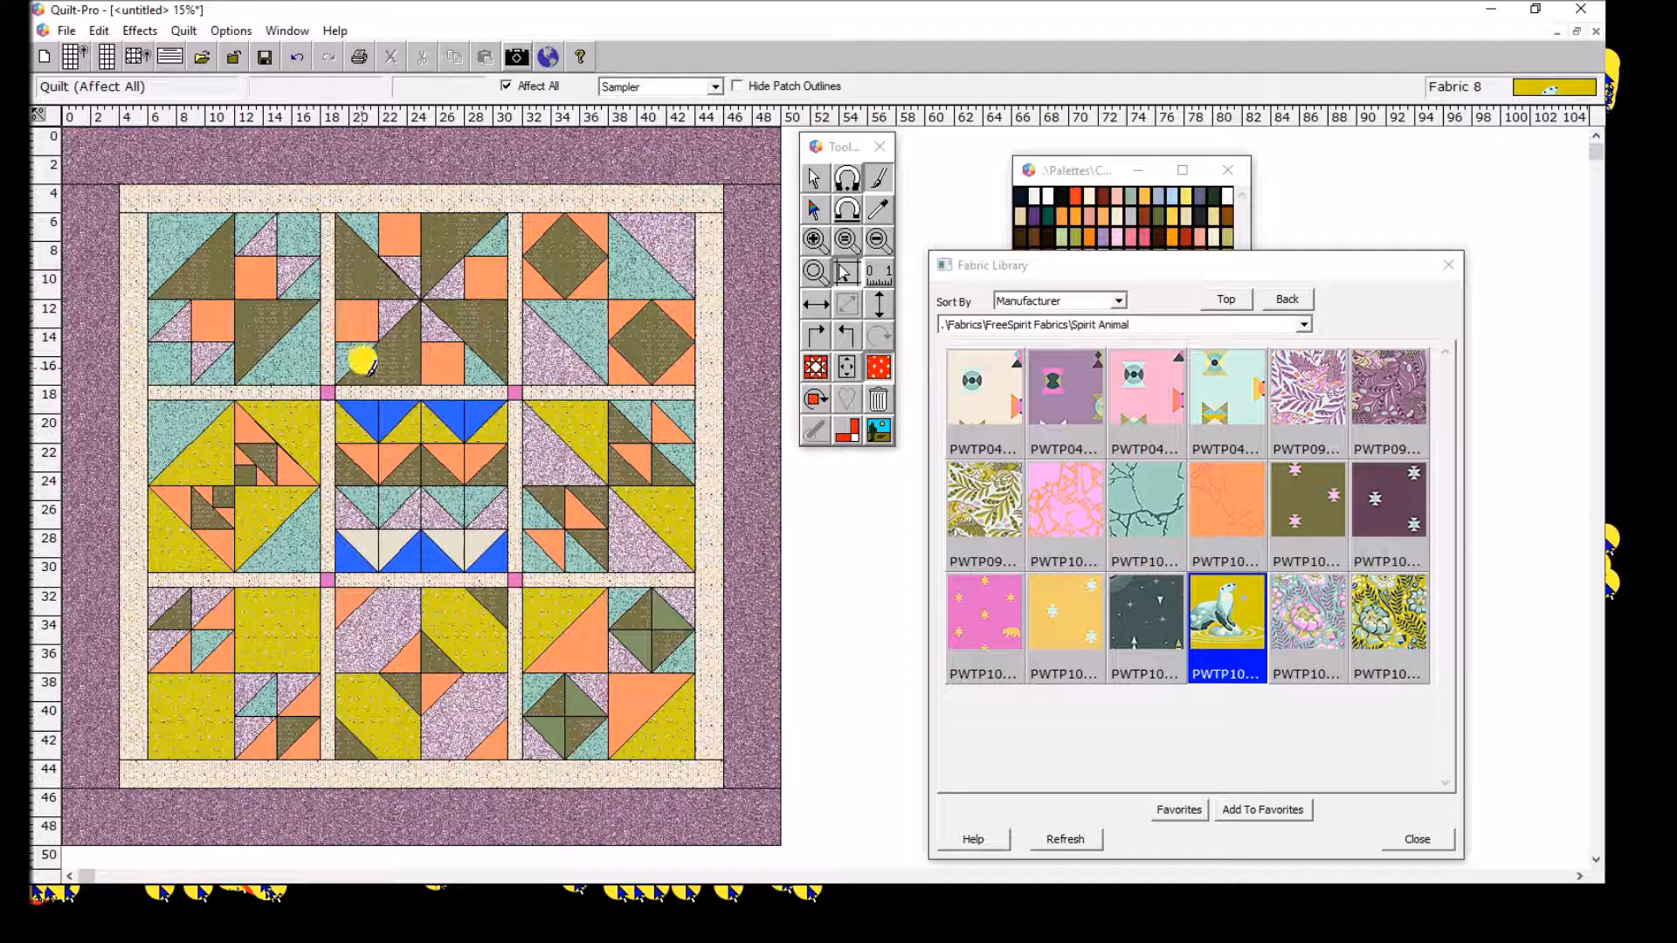
Recolor two small triangles each in the upper-left and upper-middle blocks and alternate orange corners of the upper-right block's diamonds with the yellow seal fabric
{"action": "left_click", "coordinate": [161, 320]}
{"action": "left_click", "coordinate": [289, 269]}
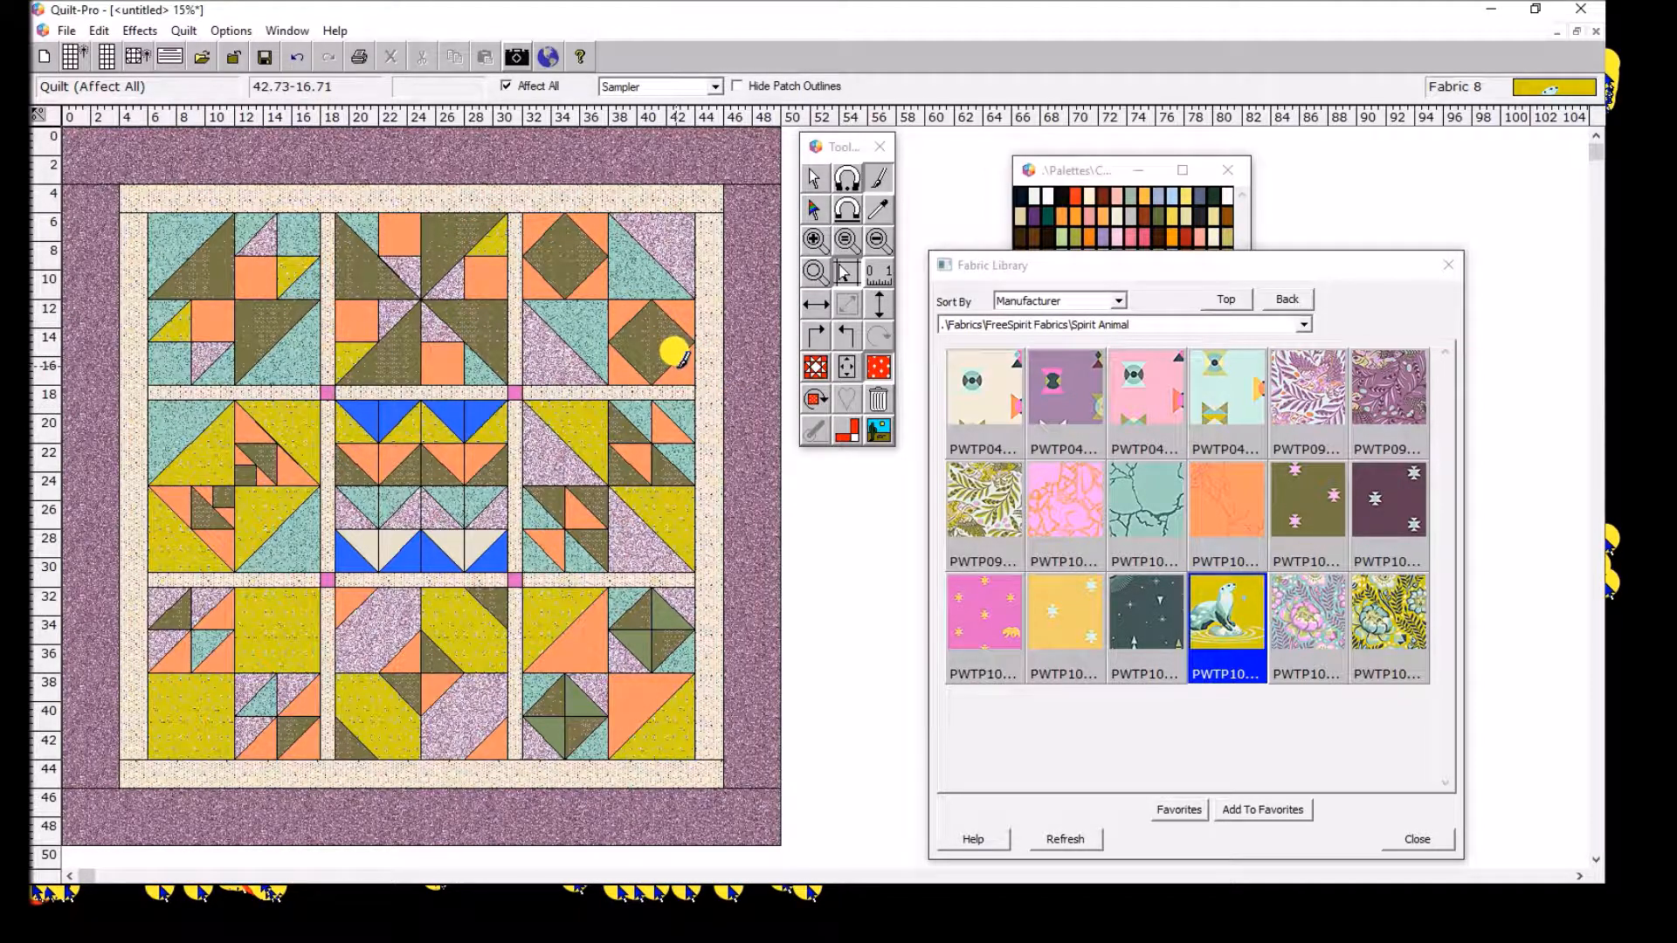
{"action": "left_click", "coordinate": [624, 306]}
{"action": "left_click", "coordinate": [598, 280]}
{"action": "left_click", "coordinate": [531, 225]}
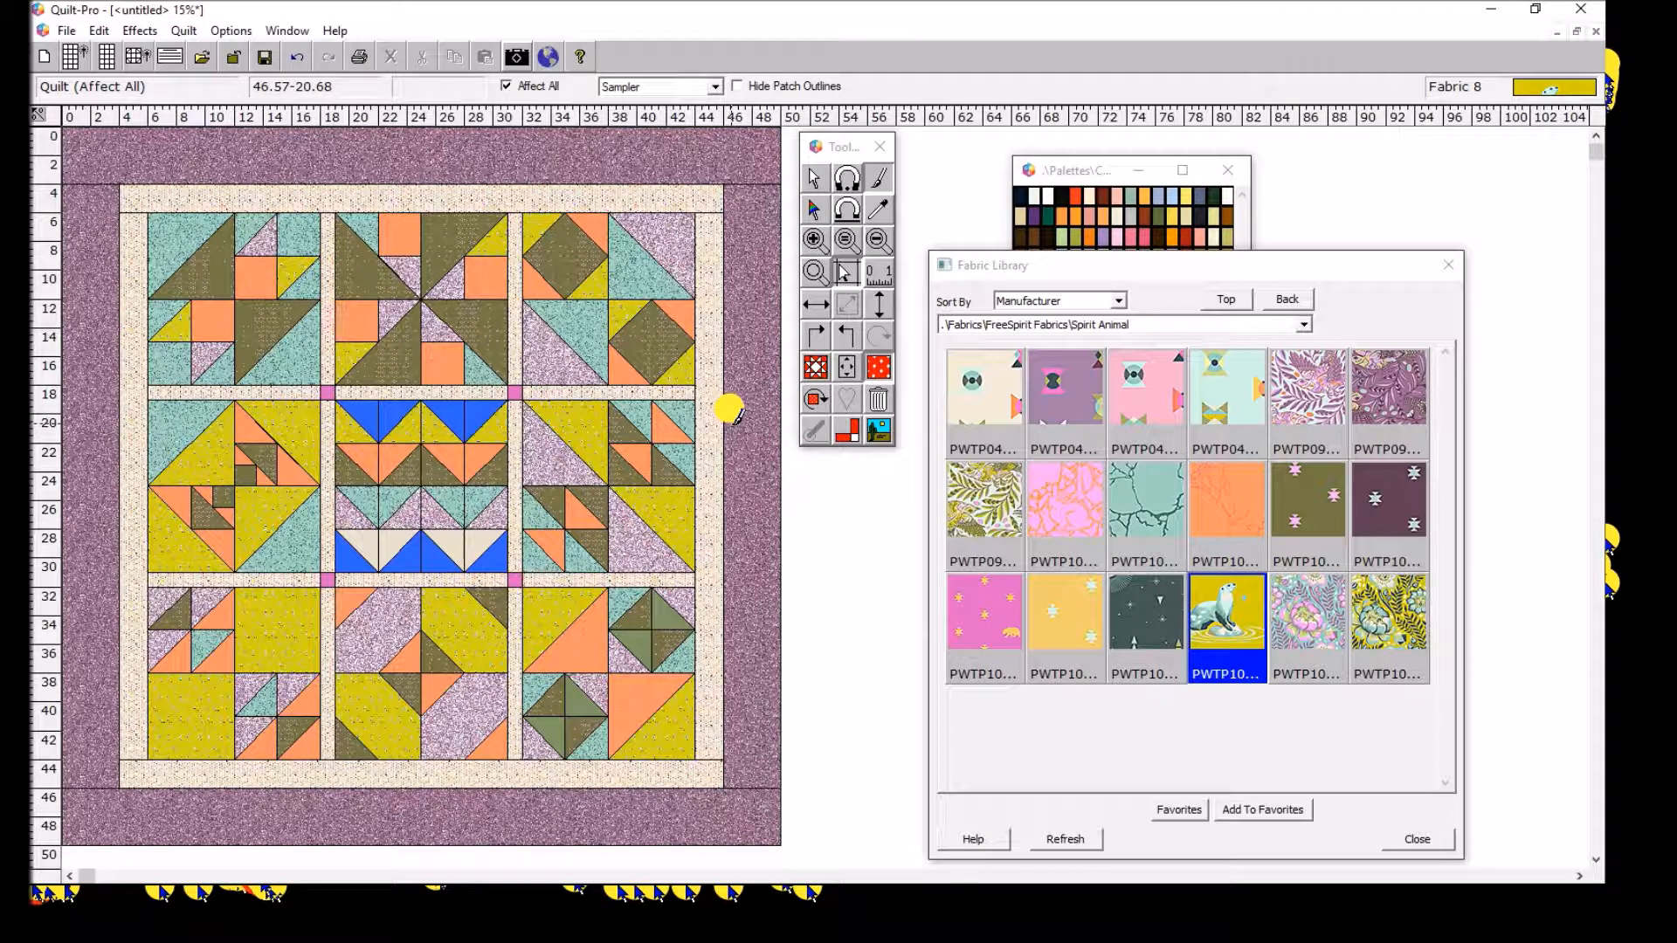
Try the yellow seal fabric on the pink sashing cornerstones and undo the fill
{"action": "left_click", "coordinate": [516, 390]}
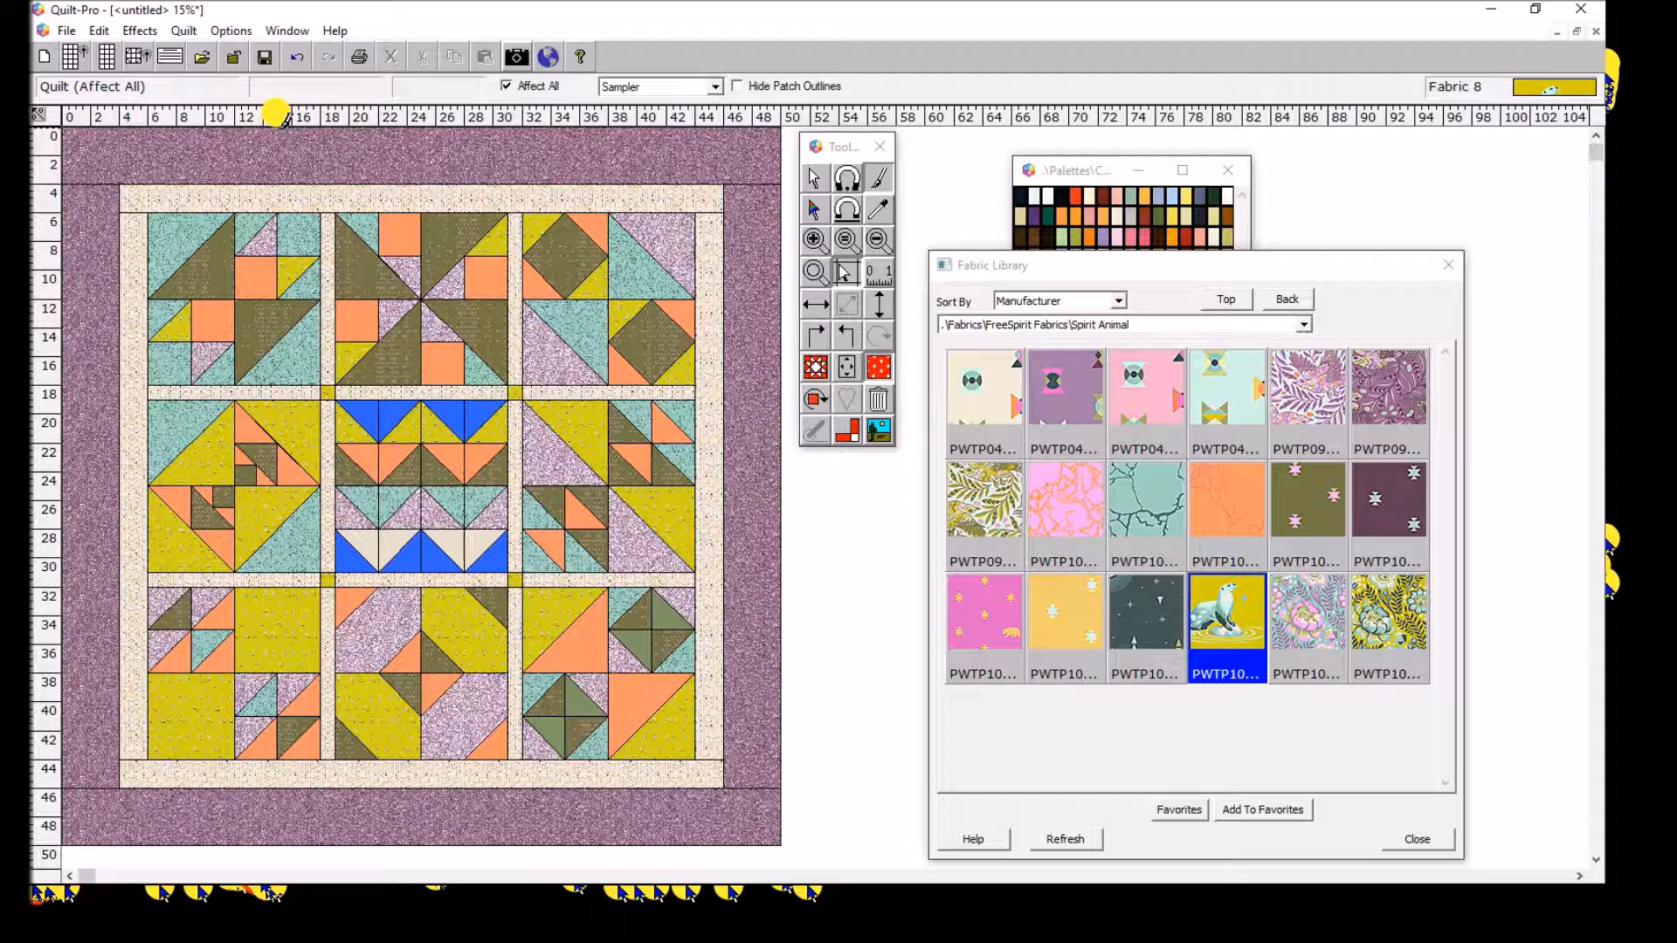
{"action": "left_click", "coordinate": [293, 58]}
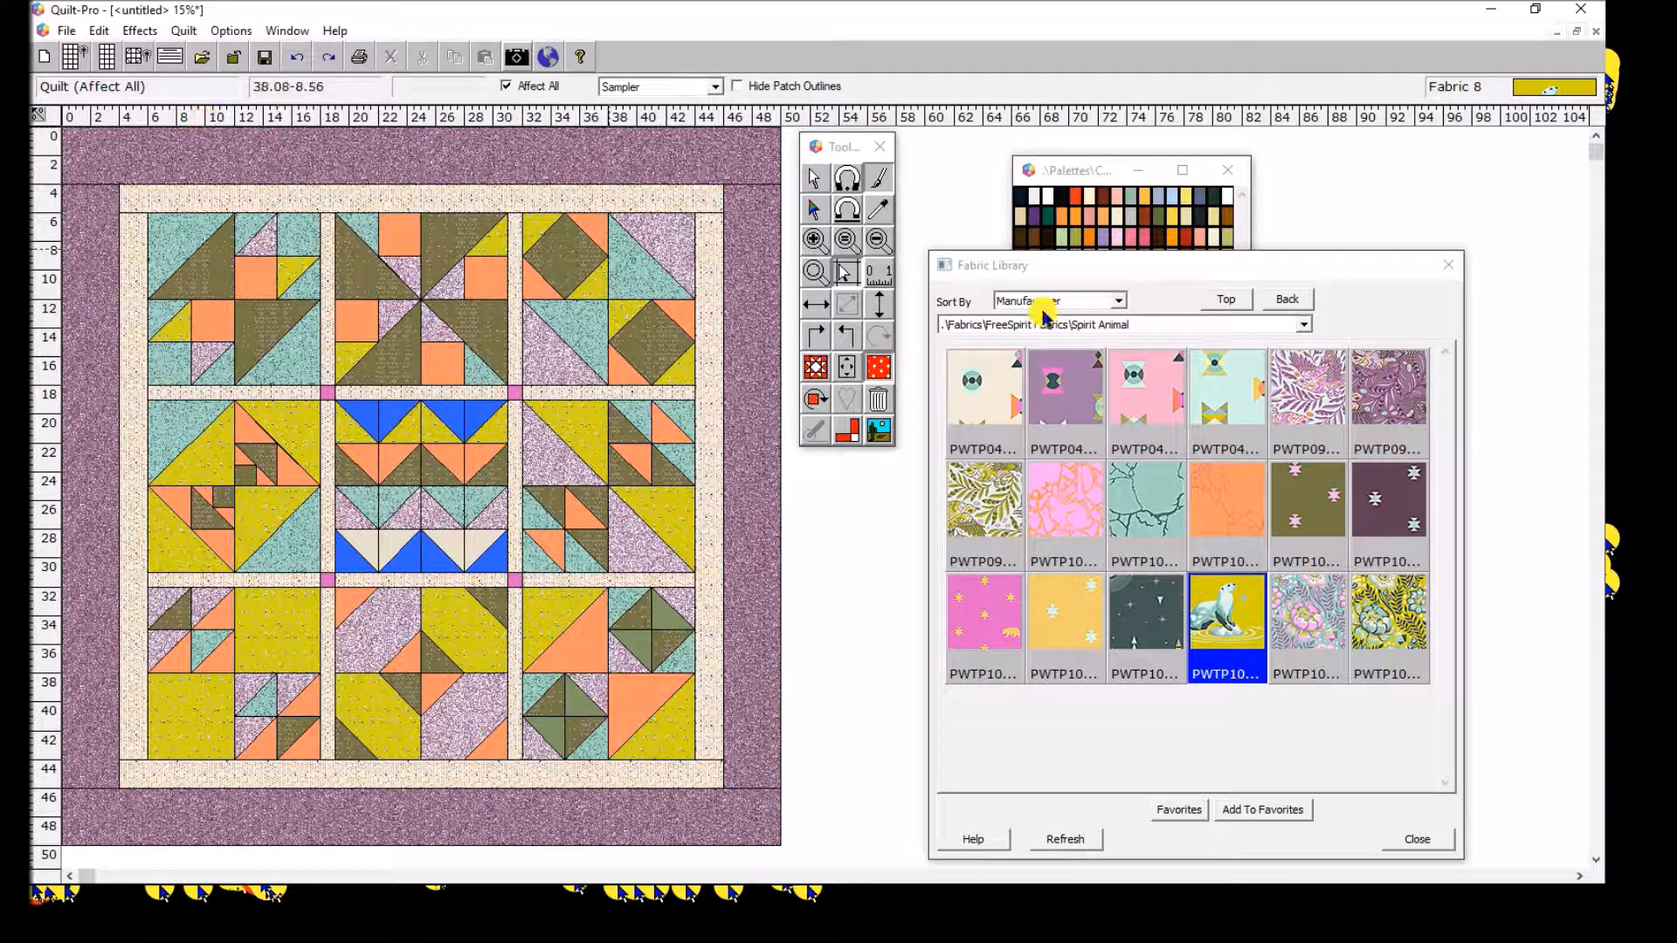
Paint the blue triangles in the center block's top row with the purple geometric Spirit Animal fabric
{"action": "left_click", "coordinate": [1067, 397]}
{"action": "left_click", "coordinate": [373, 406]}
{"action": "left_click", "coordinate": [441, 406]}
{"action": "left_click", "coordinate": [485, 406]}
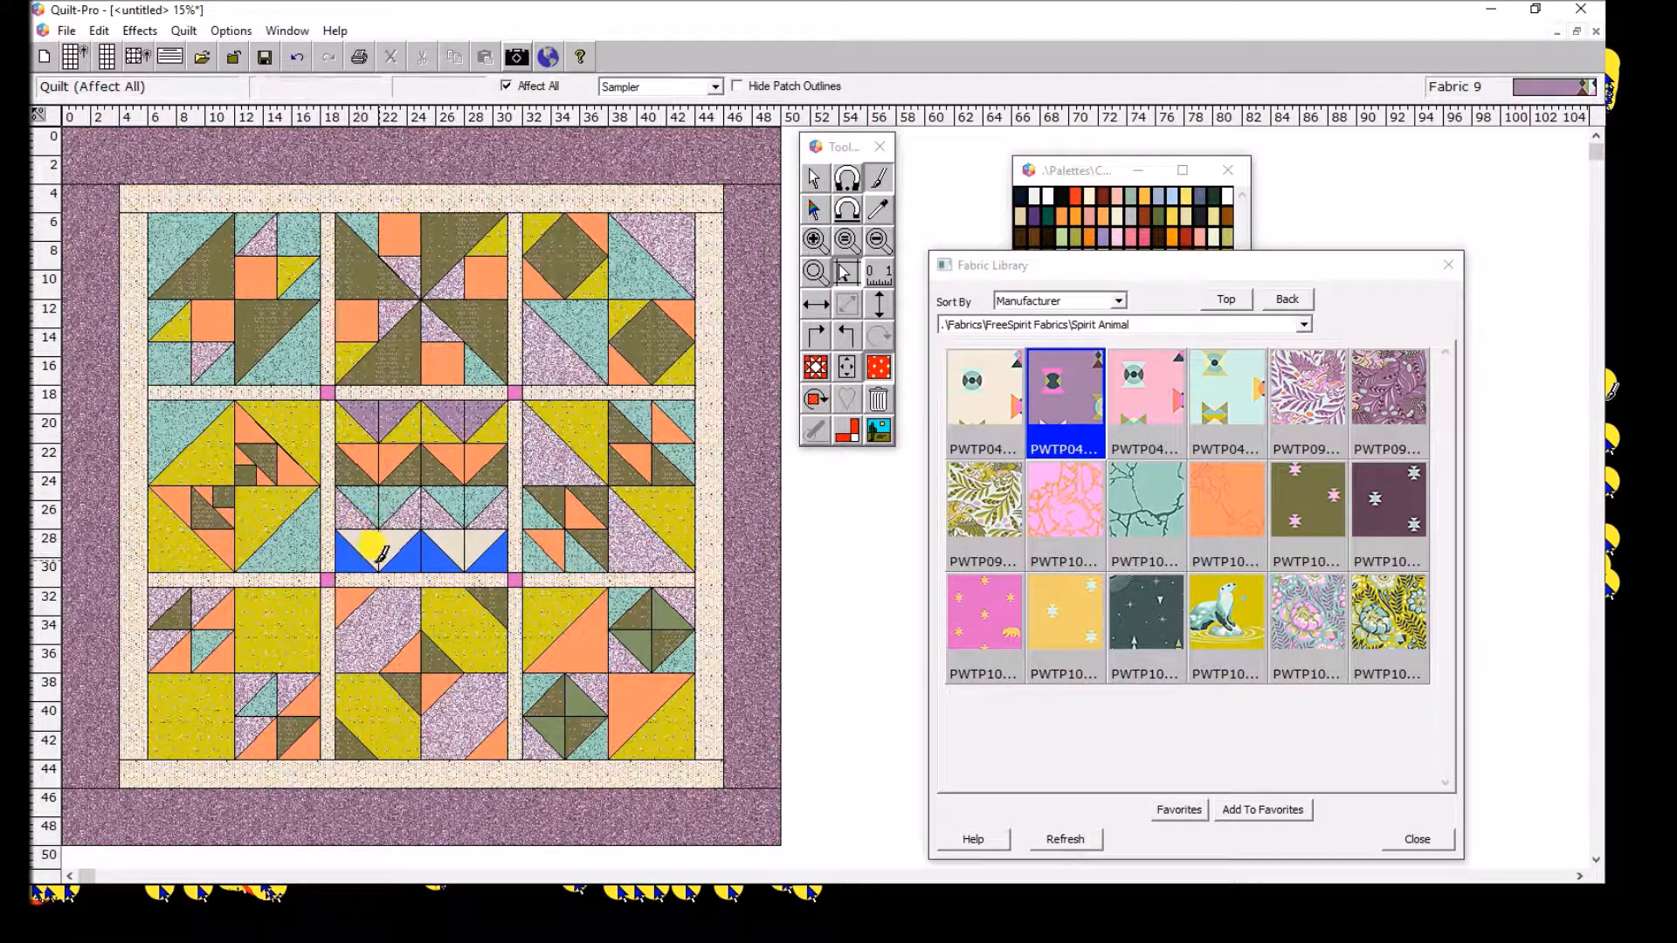
Paint the blue triangles in the center block's bottom row with the olive-and-white leaf Spirit Animal fabric
{"action": "left_click", "coordinate": [987, 498]}
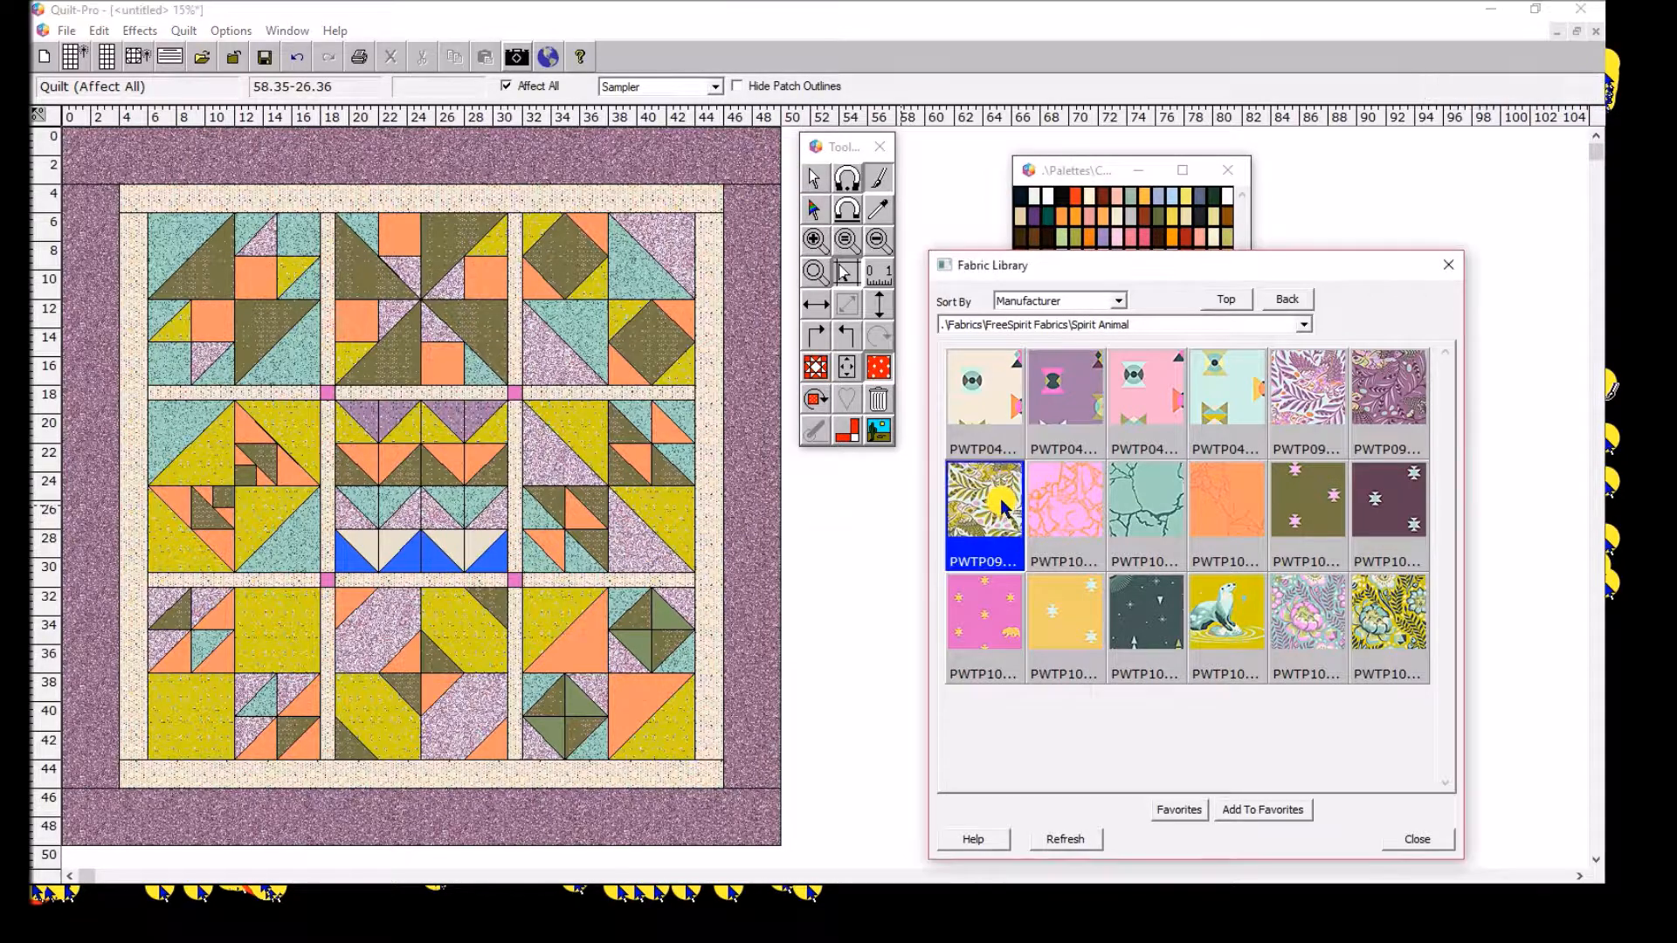
{"action": "left_click", "coordinate": [461, 554]}
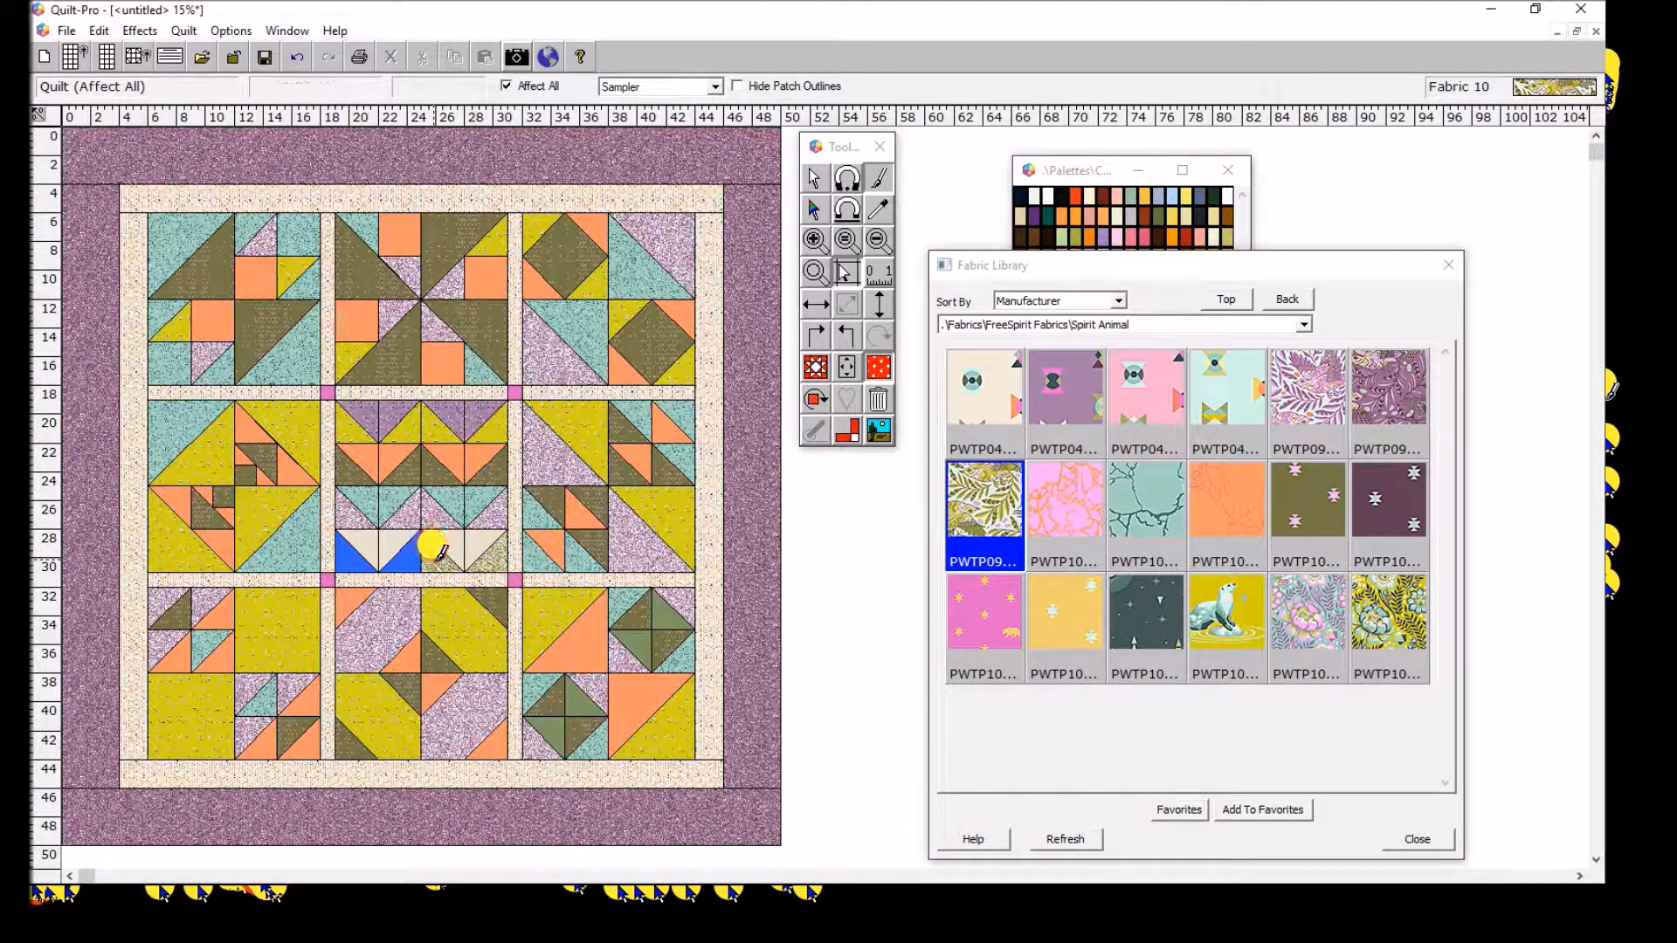
{"action": "left_click", "coordinate": [354, 549]}
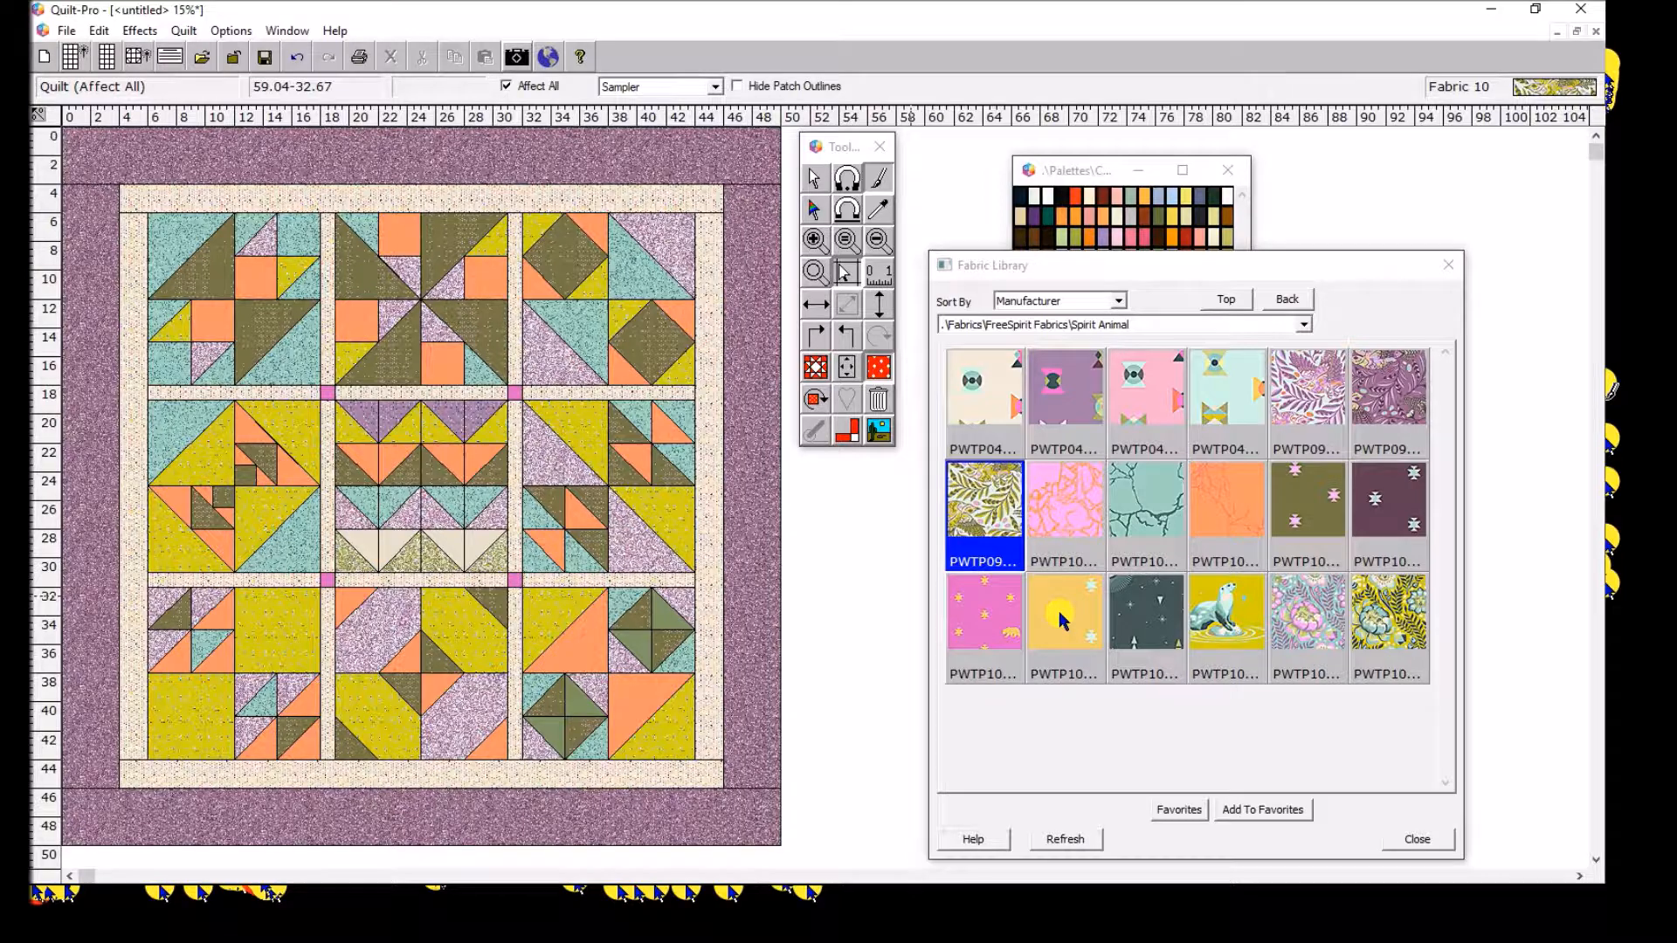
Apply the dark slate Spirit Animal fabric to the center block's bottom-row cream triangles and two large yellow triangles of the middle-row left block
{"action": "left_click", "coordinate": [1151, 618]}
{"action": "left_click", "coordinate": [367, 545]}
{"action": "left_click", "coordinate": [400, 543]}
{"action": "left_click", "coordinate": [441, 543]}
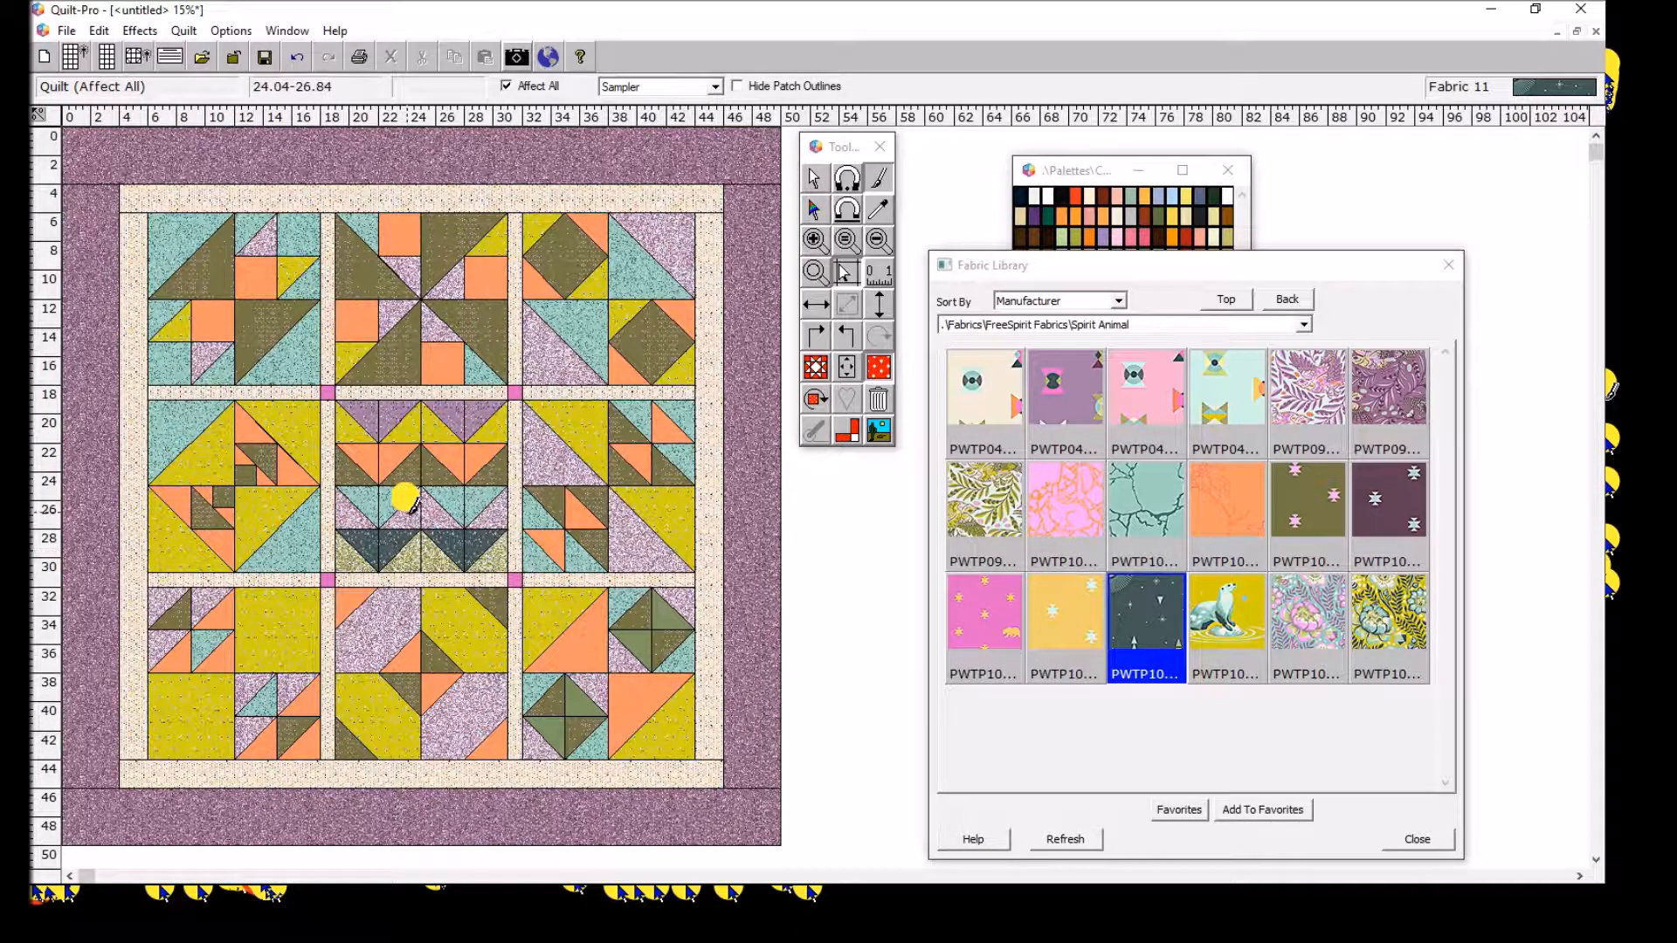
{"action": "left_click", "coordinate": [212, 434]}
{"action": "left_click", "coordinate": [264, 505]}
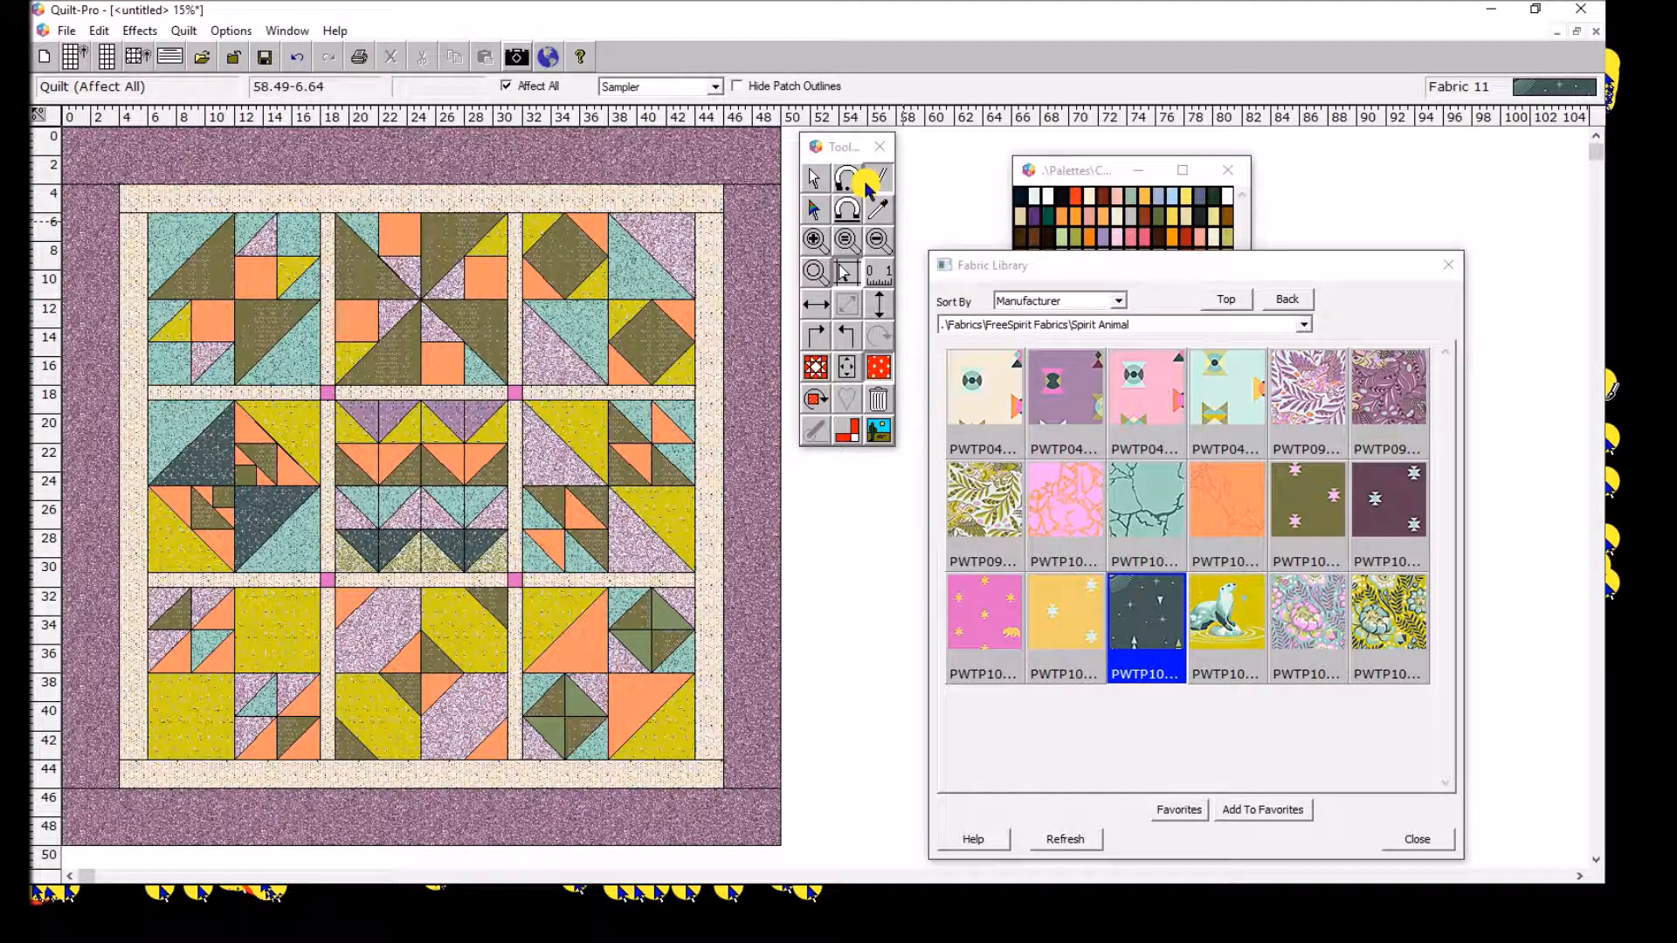
Swap the yellow seal and lilac leaf fabrics between the two large lower-right triangles of the middle-row right block, sampling both from the quilt
{"action": "left_click", "coordinate": [878, 210]}
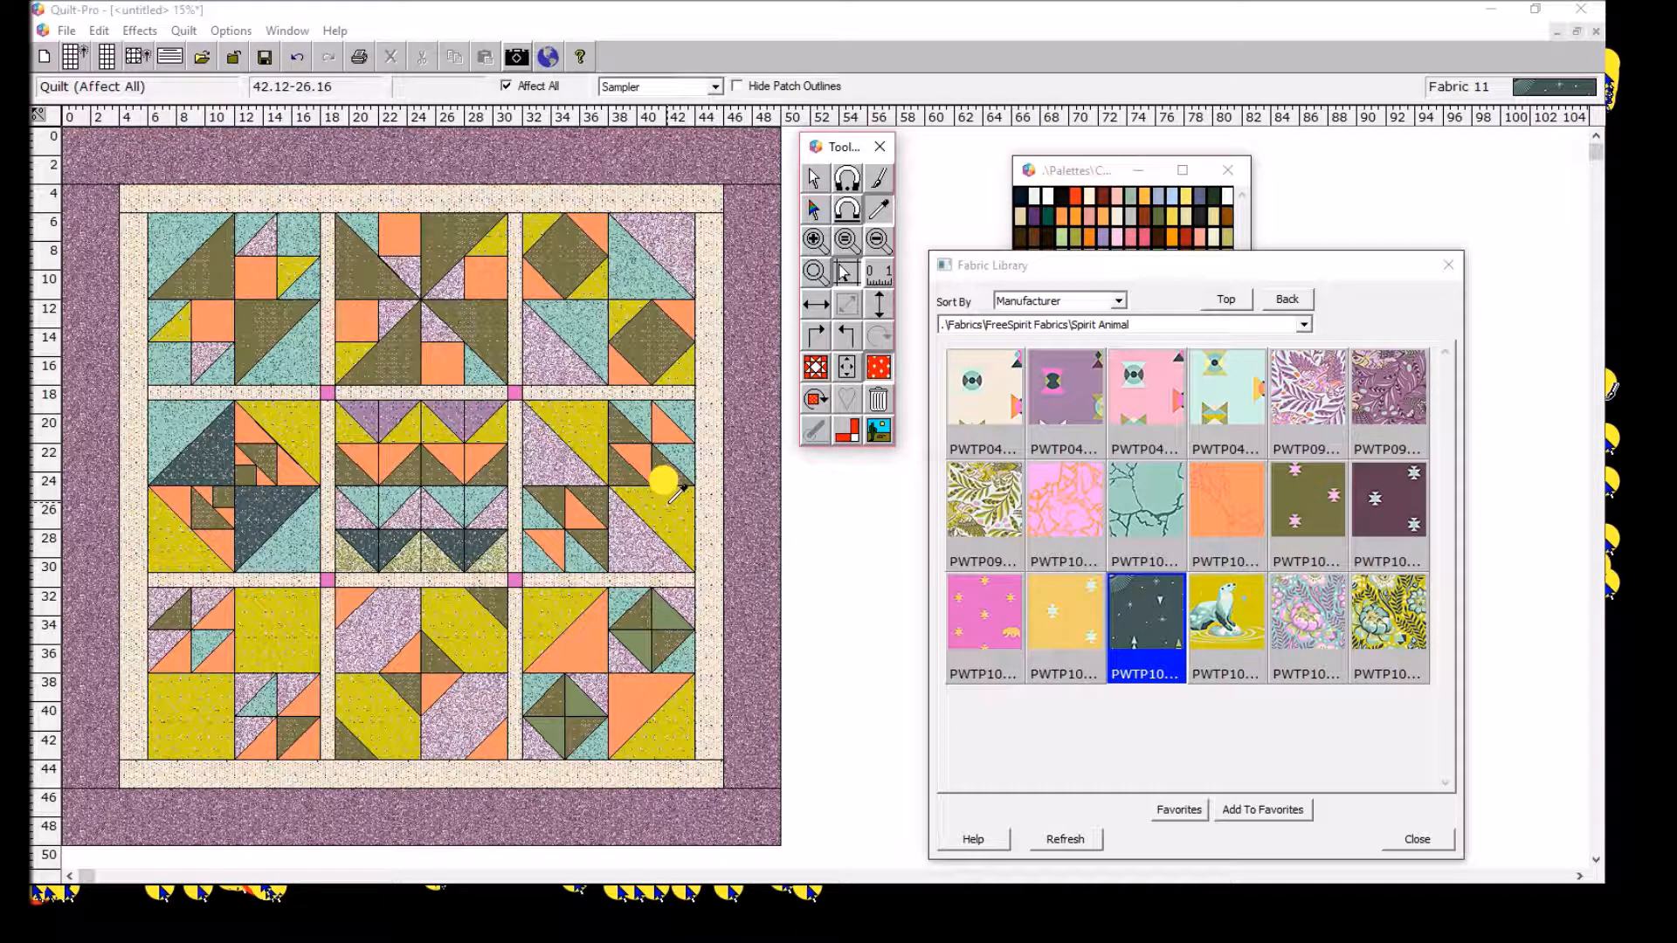
{"action": "left_click", "coordinate": [672, 490]}
{"action": "left_click", "coordinate": [636, 528]}
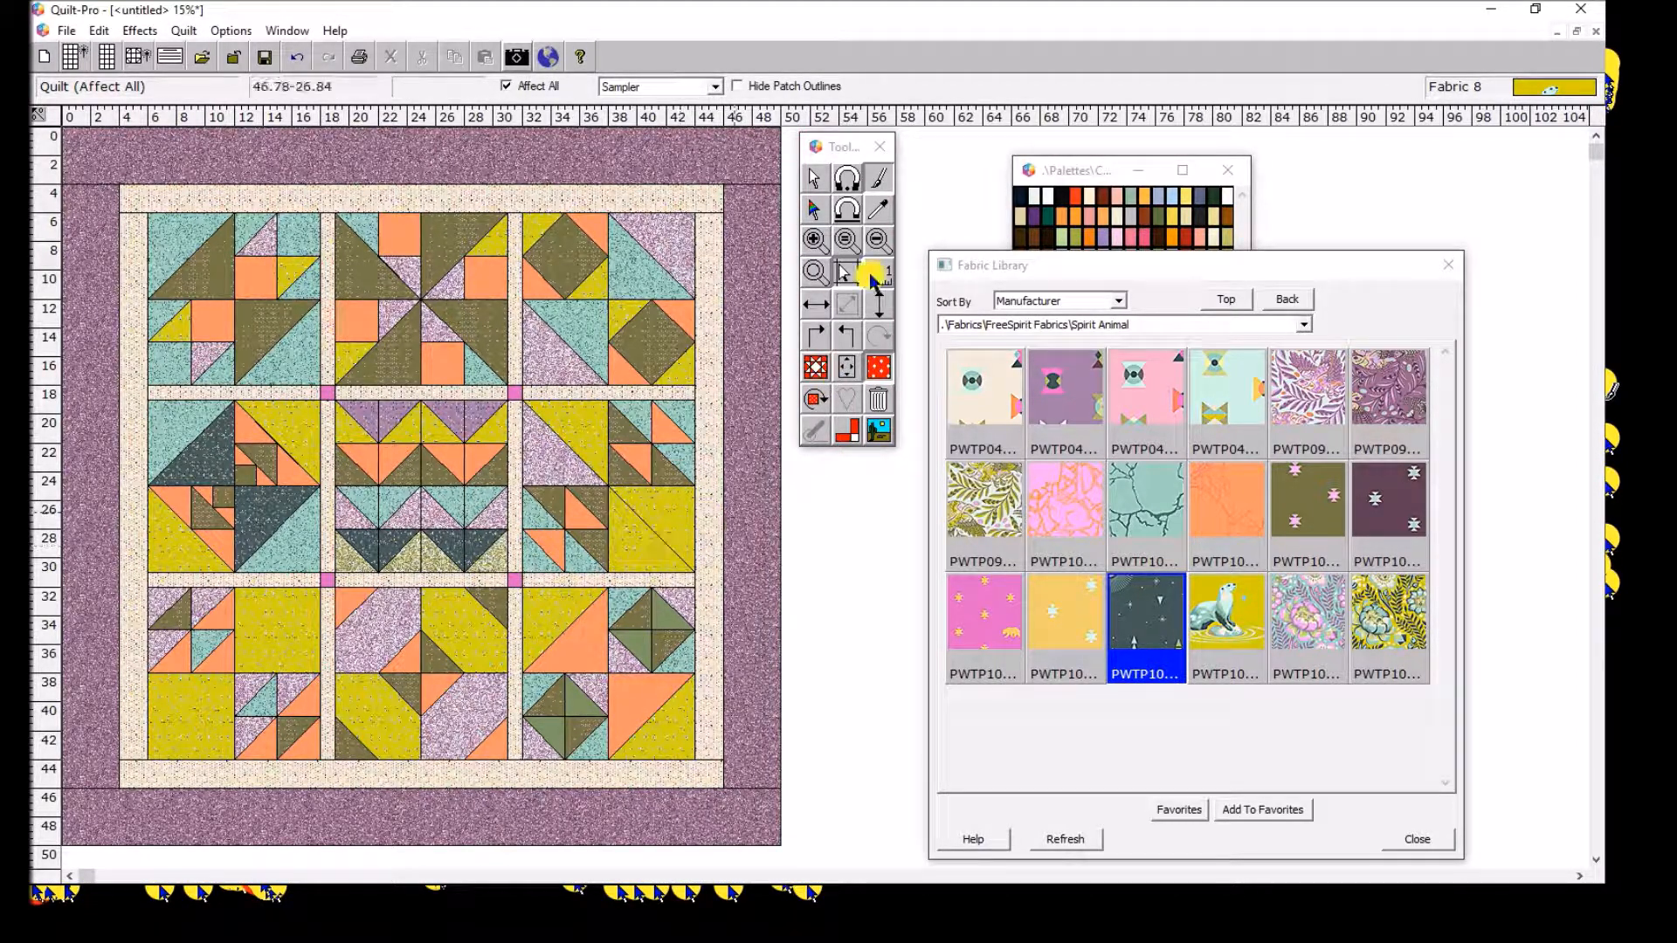
{"action": "left_click", "coordinate": [879, 210]}
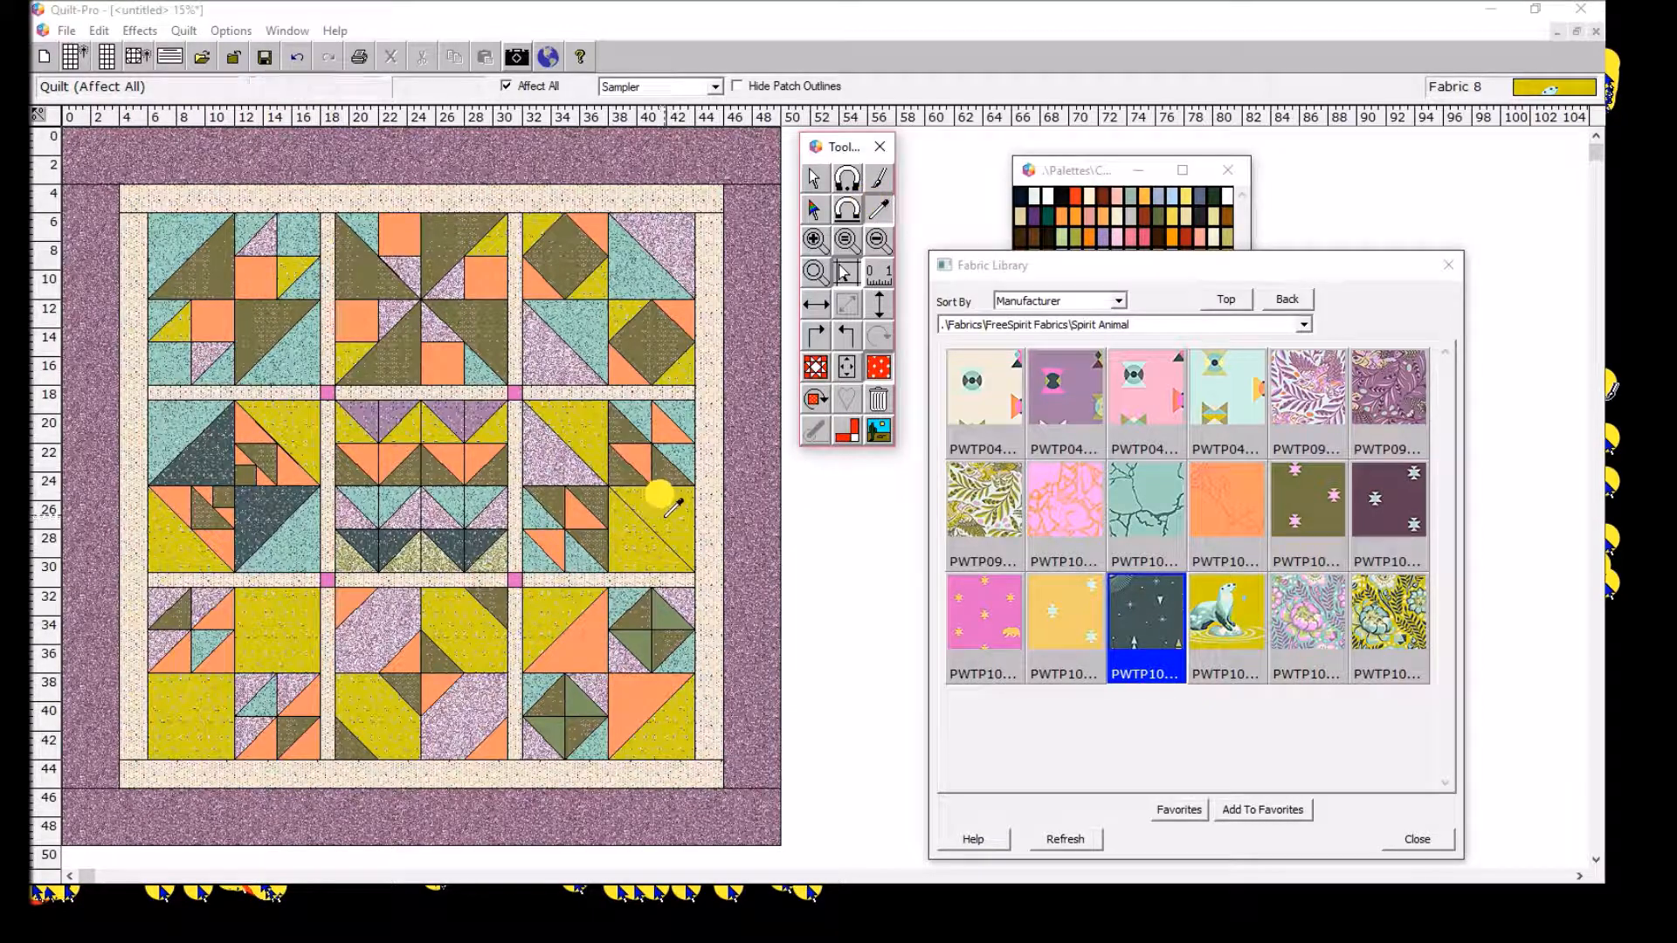
{"action": "left_click", "coordinate": [543, 441]}
{"action": "left_click", "coordinate": [665, 511]}
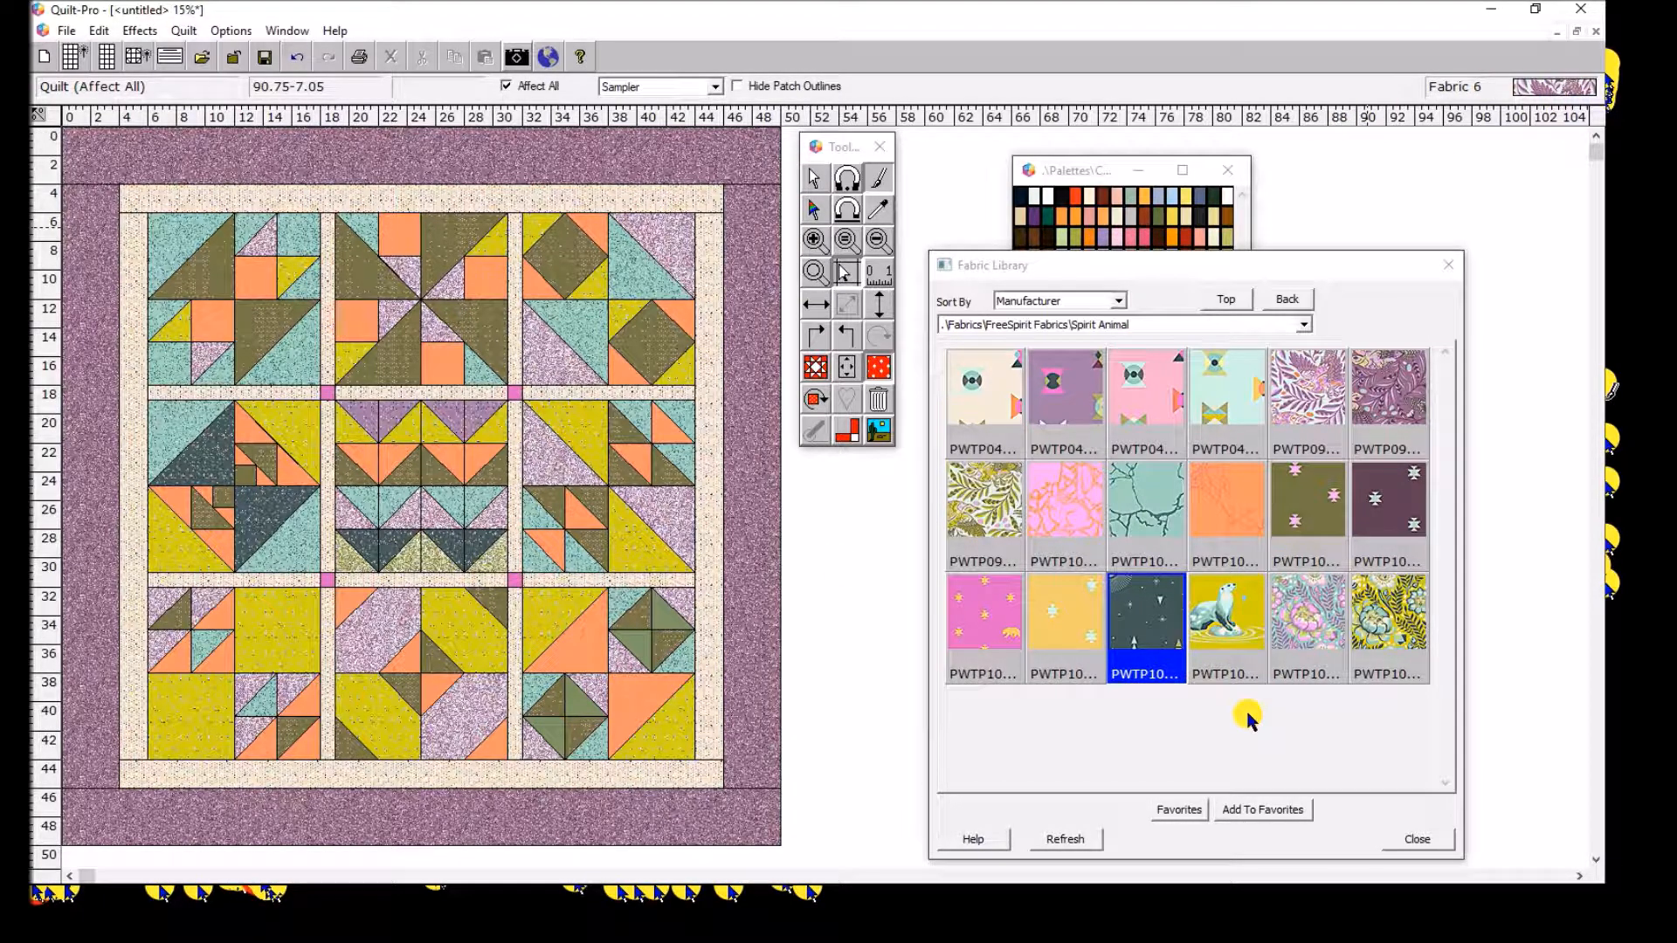
Recolor the vertical and horizontal sashing strips and the cream inner border with the mint geometric Spirit Animal fabric
{"action": "left_click", "coordinate": [1240, 380]}
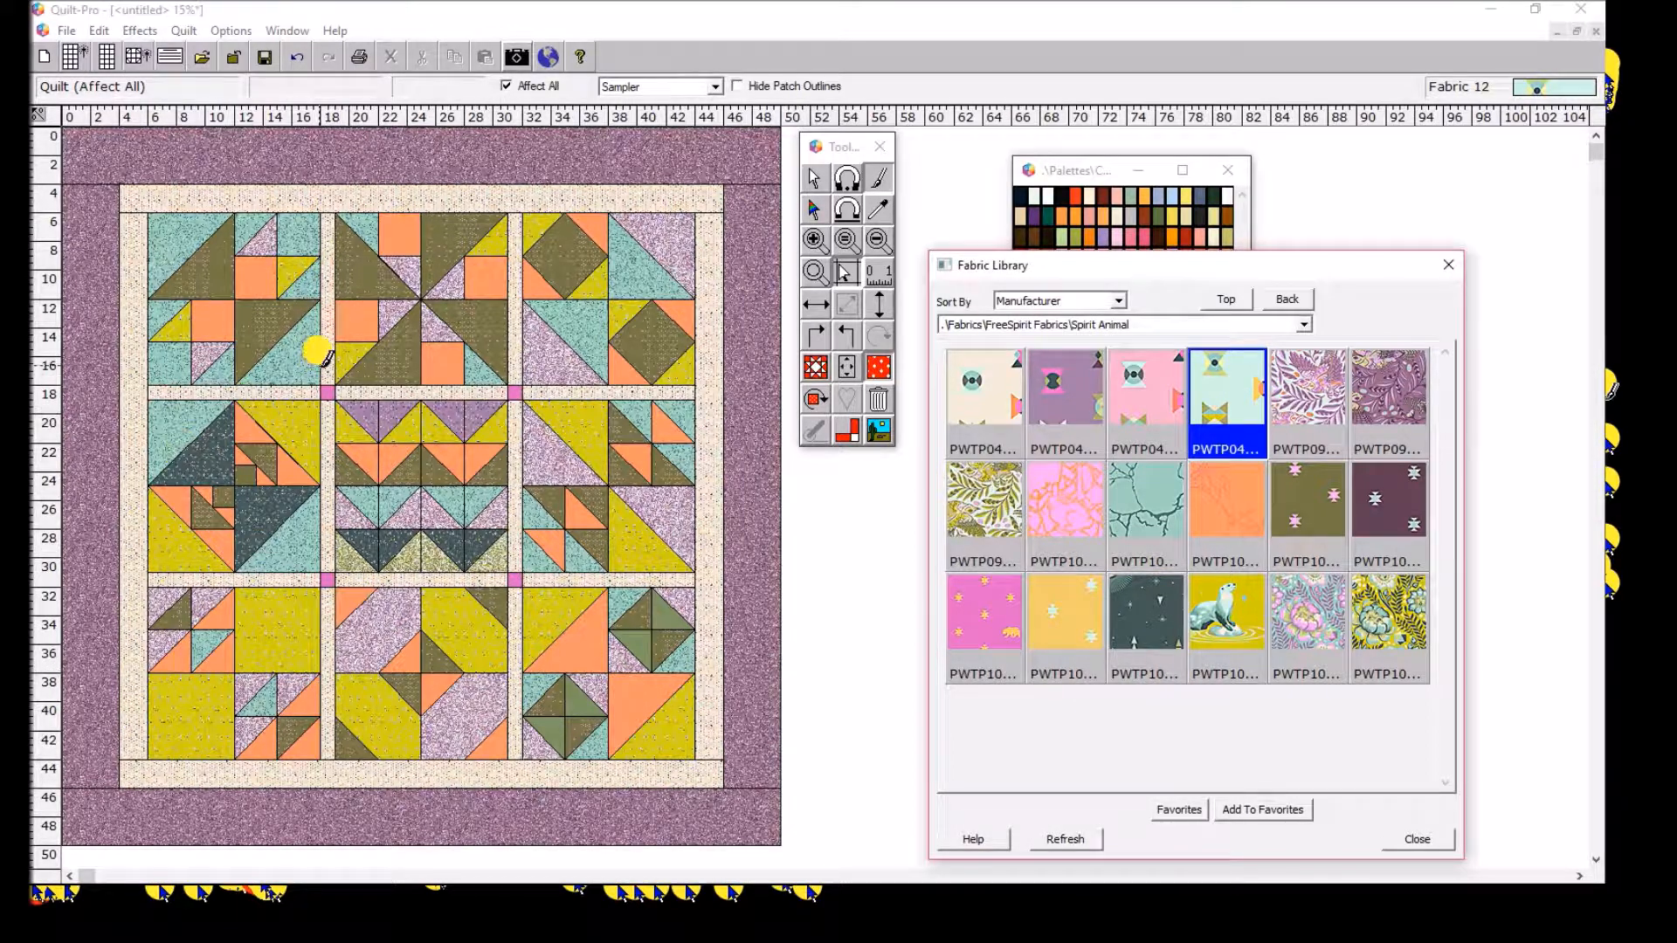
{"action": "left_click", "coordinate": [329, 298]}
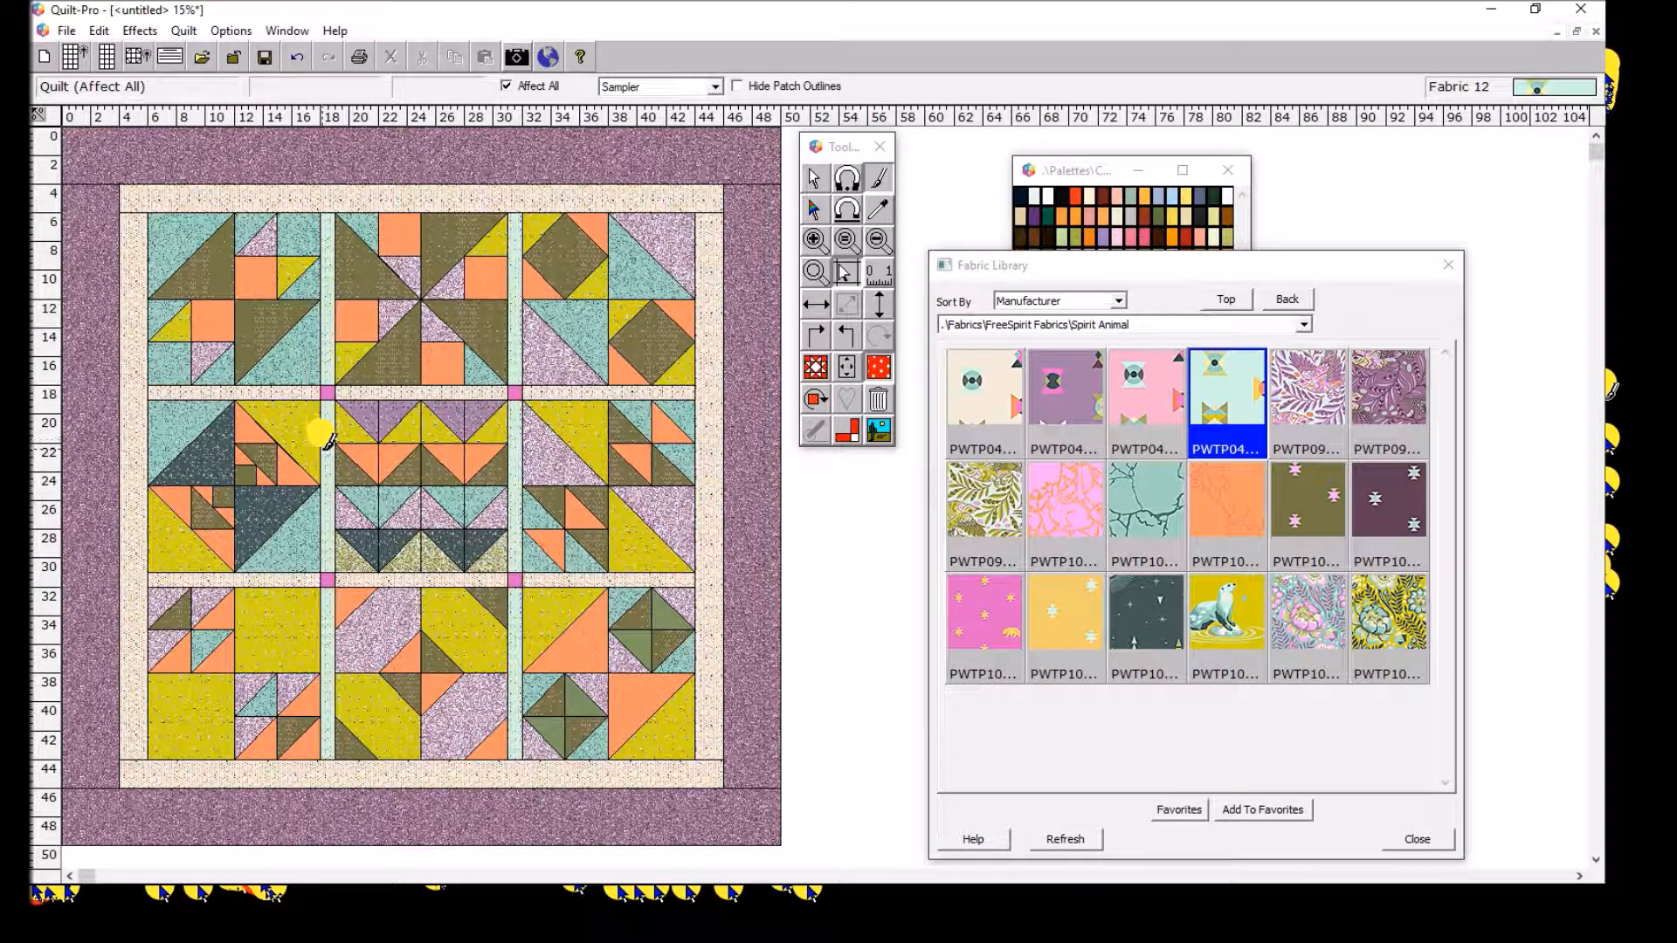
{"action": "left_click", "coordinate": [292, 392]}
{"action": "left_click", "coordinate": [707, 559]}
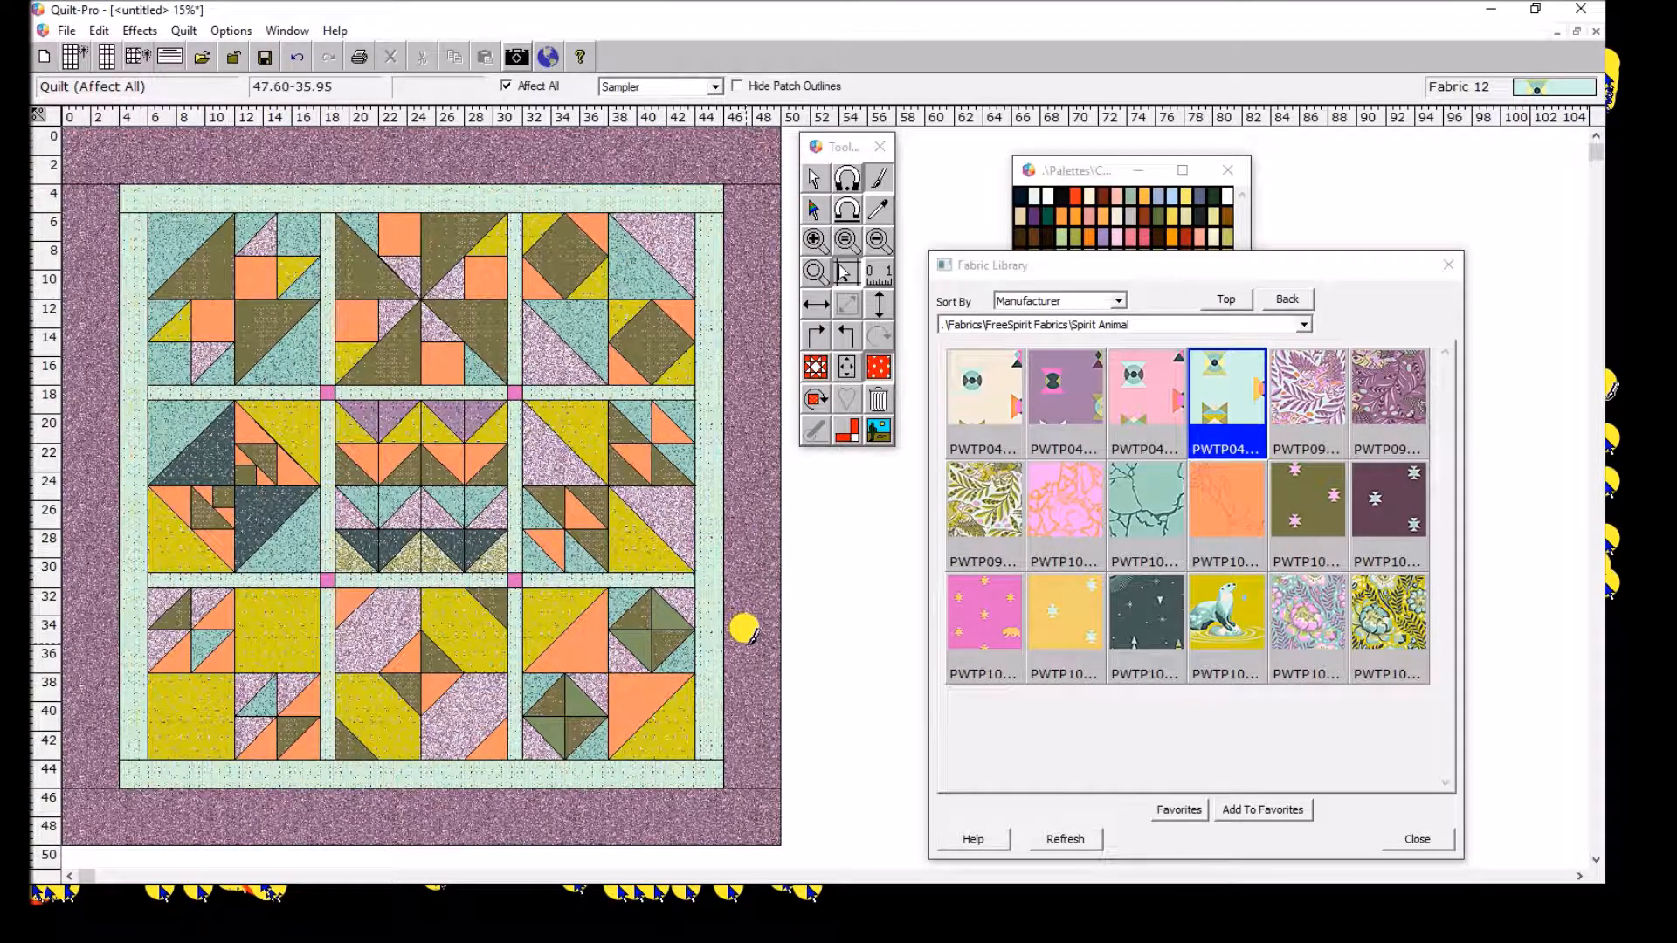